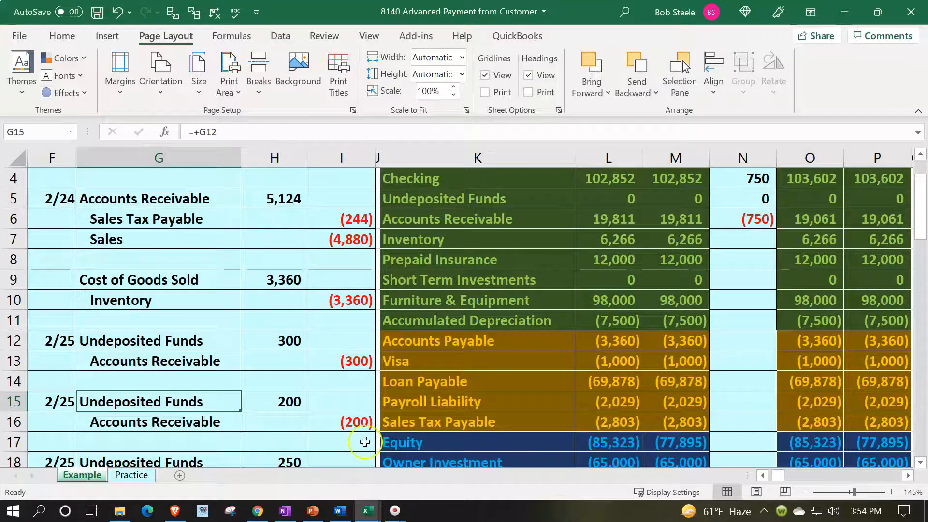
Review the example worksheet's February journal entries and the trial balance, focusing on the Accounts Receivable row.
{"action": "left_click", "coordinate": [303, 442]}
{"action": "scroll", "coordinate": [302, 443], "scroll_direction": "down", "scroll_amount": 1}
{"action": "scroll", "coordinate": [303, 444], "scroll_direction": "down", "scroll_amount": 1}
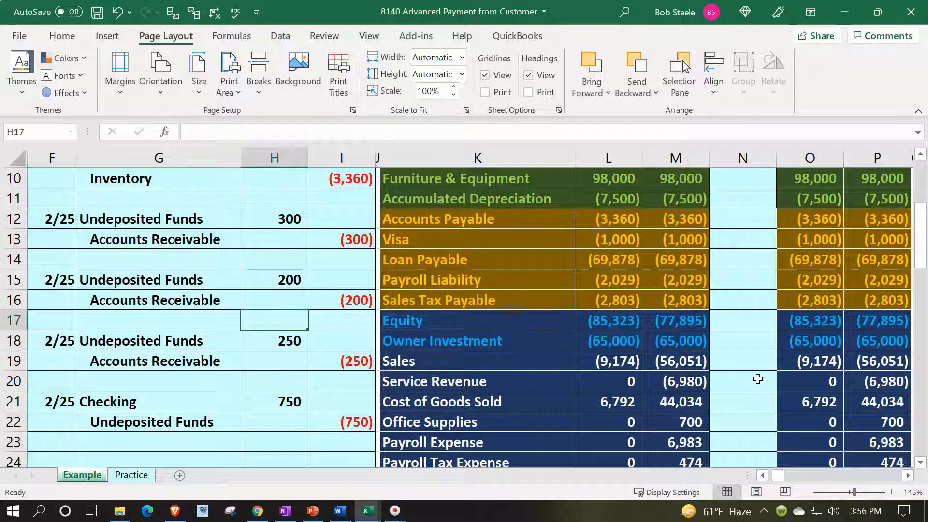
{"action": "scroll", "coordinate": [758, 379], "scroll_direction": "up", "scroll_amount": 3}
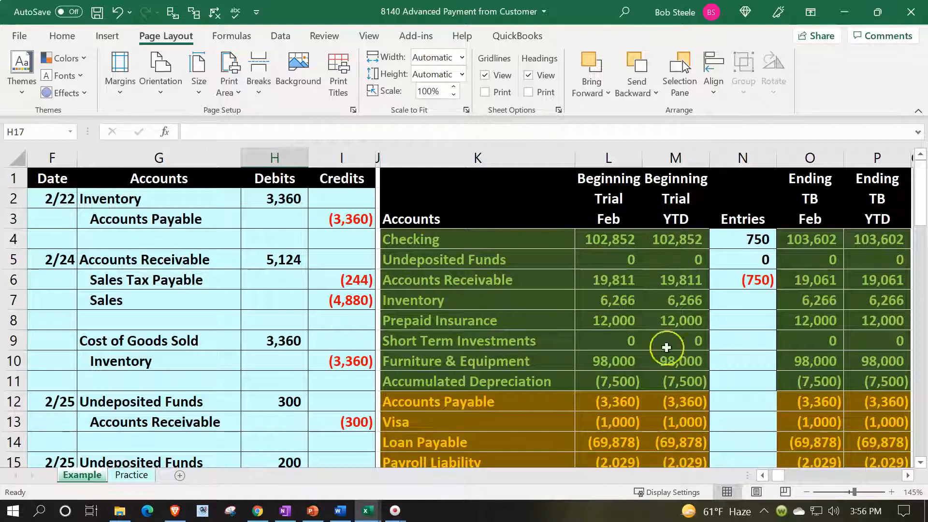
{"action": "left_click_drag", "start_coordinate": [544, 282], "coordinate": [660, 277]}
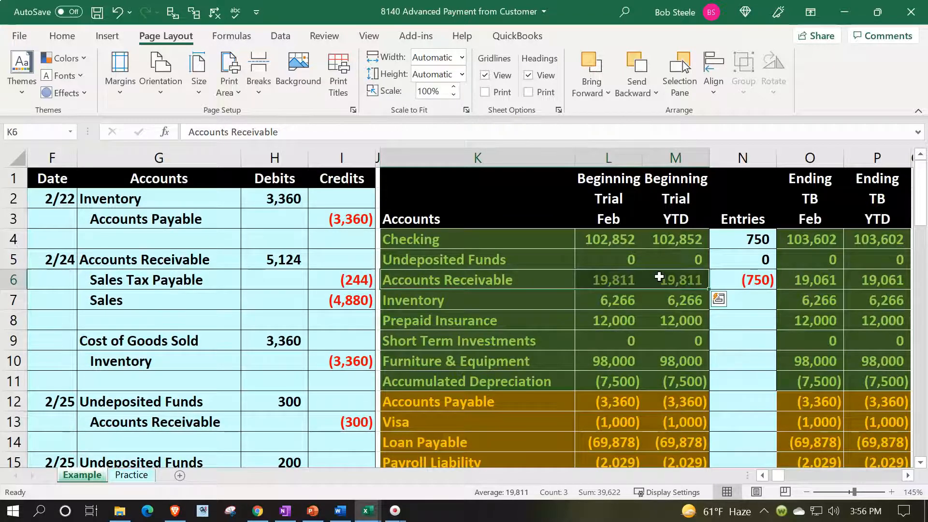
{"action": "scroll", "coordinate": [660, 277], "scroll_direction": "down", "scroll_amount": 2}
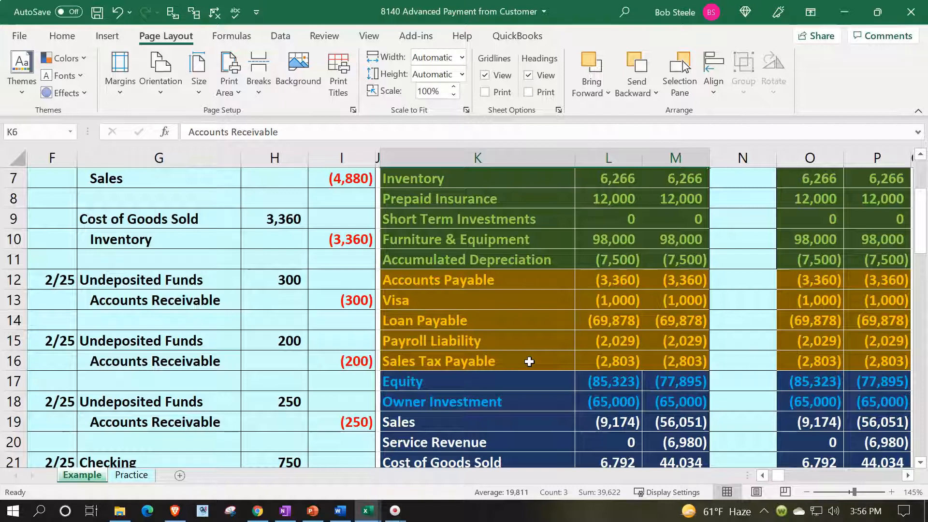
{"action": "scroll", "coordinate": [530, 362], "scroll_direction": "up", "scroll_amount": 2}
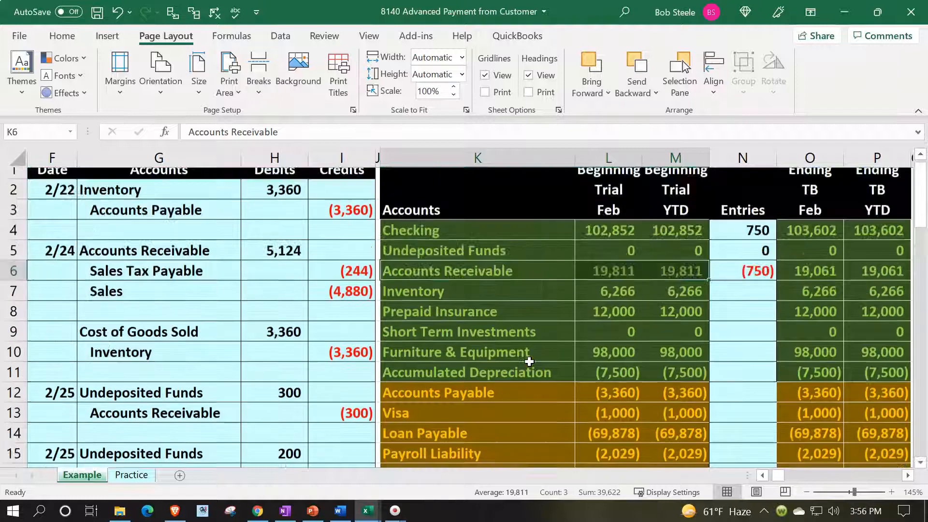
{"action": "left_click", "coordinate": [461, 282]}
{"action": "left_click_drag", "start_coordinate": [461, 283], "coordinate": [603, 276]}
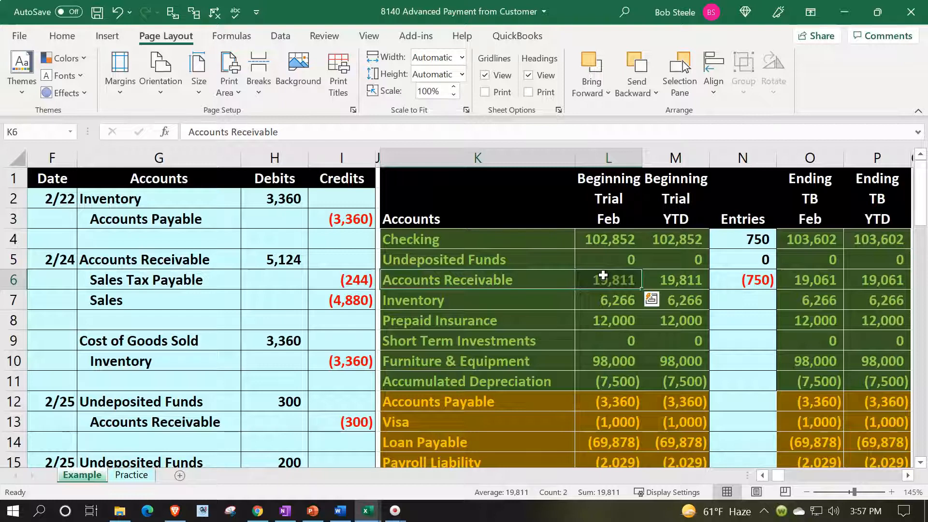
{"action": "left_click", "coordinate": [478, 358]}
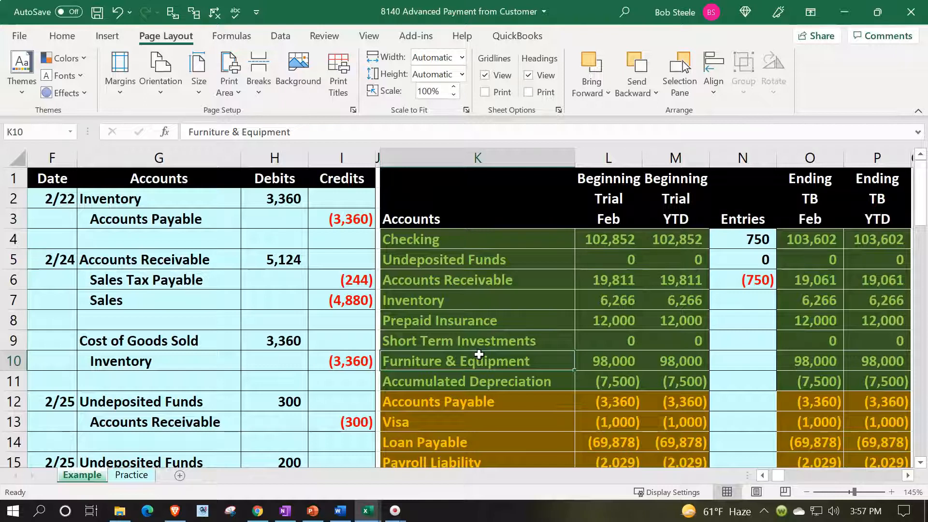
{"action": "scroll", "coordinate": [479, 354], "scroll_direction": "down", "scroll_amount": 1}
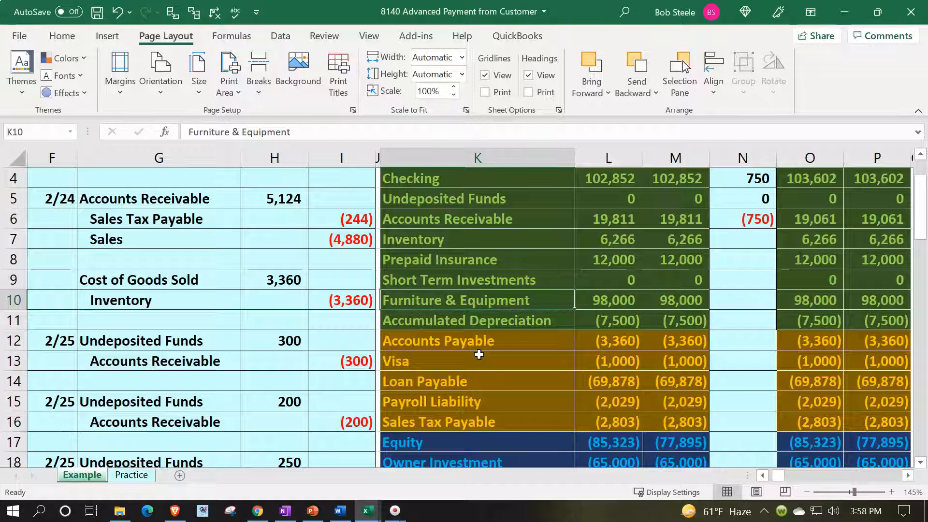
Go to the Practice worksheet and hide columns A through E, which hold the earlier journal entries.
{"action": "left_click", "coordinate": [132, 475]}
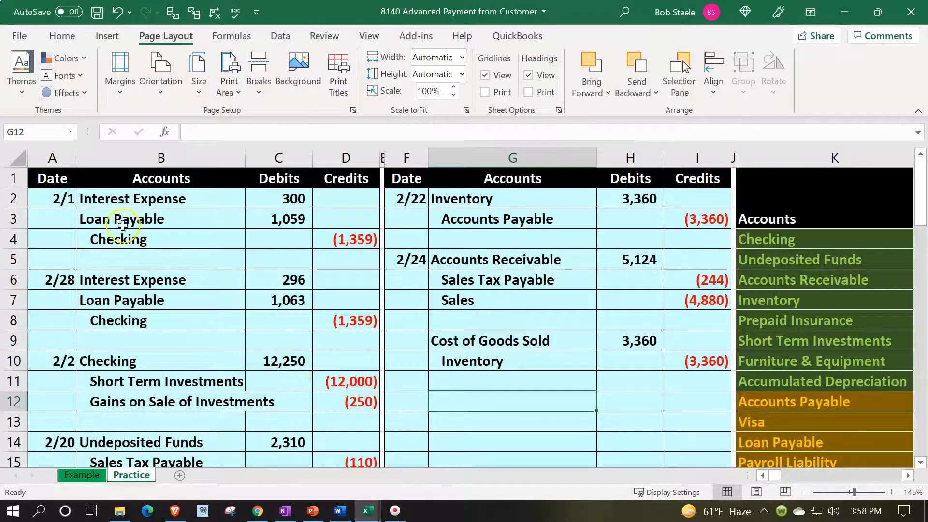
{"action": "left_click", "coordinate": [57, 159]}
{"action": "left_click_drag", "start_coordinate": [56, 160], "coordinate": [379, 156]}
{"action": "right_click", "coordinate": [328, 280]}
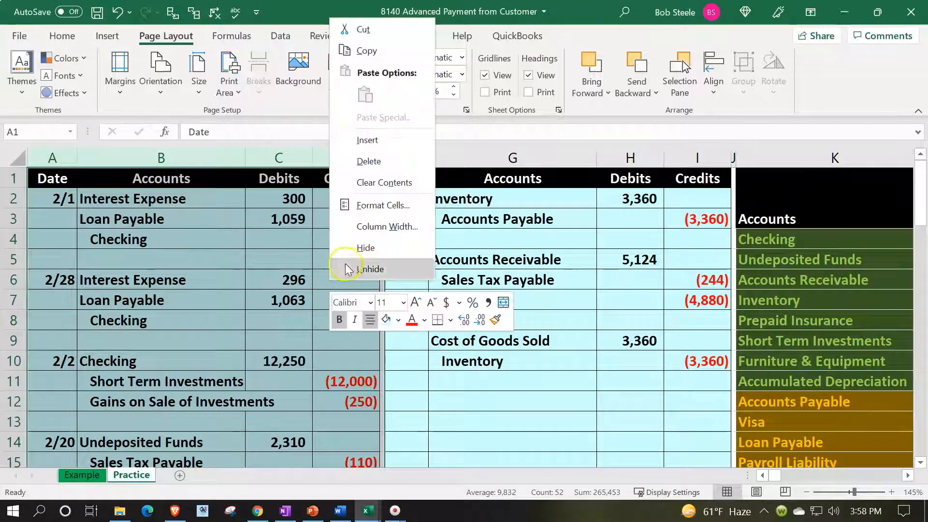
{"action": "left_click", "coordinate": [358, 247]}
Copy the Ending TB Feb and YTD balances and paste them as values into the Beginning TB columns starting at L4.
{"action": "left_click_drag", "start_coordinate": [798, 243], "coordinate": [877, 382]}
{"action": "key", "text": "ctrl+c"}
{"action": "scroll", "coordinate": [793, 314], "scroll_direction": "up", "scroll_amount": 4}
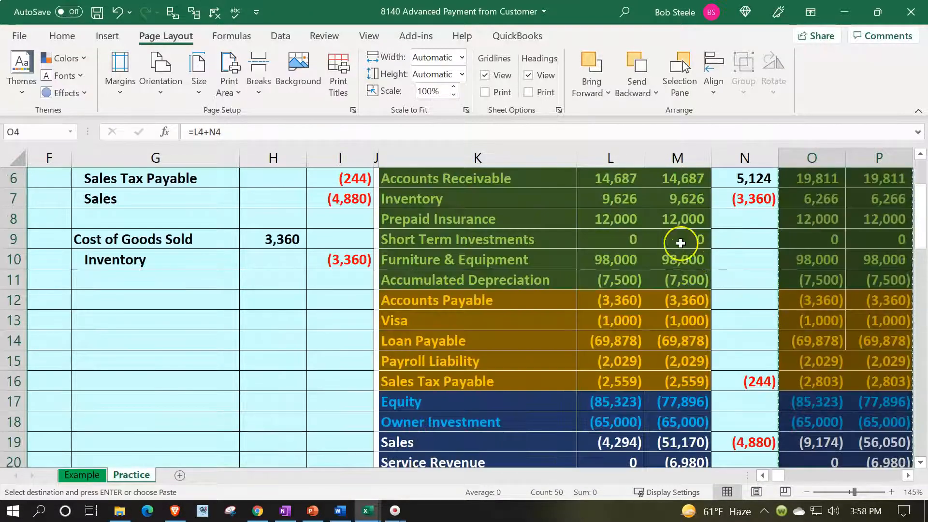
{"action": "scroll", "coordinate": [681, 243], "scroll_direction": "up", "scroll_amount": 2}
{"action": "left_click", "coordinate": [616, 234]}
{"action": "right_click", "coordinate": [615, 234]}
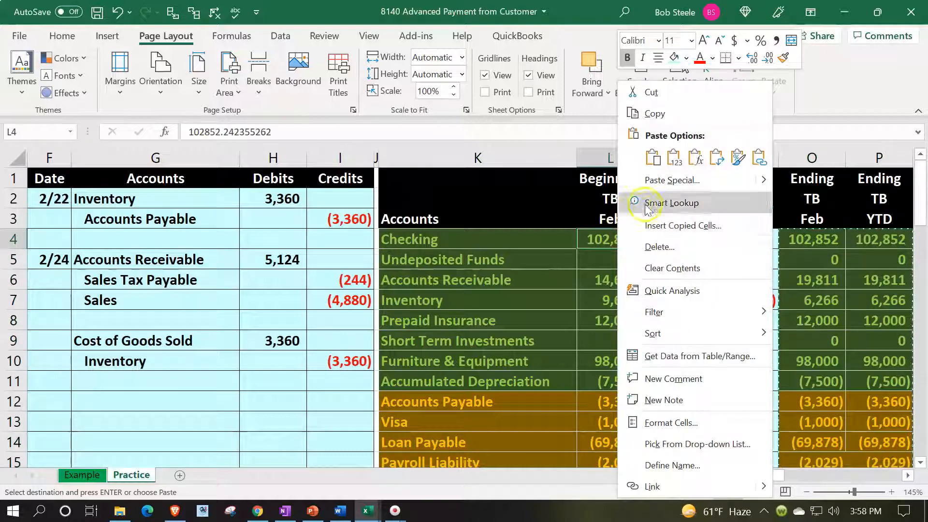
{"action": "left_click", "coordinate": [676, 157]}
Clear the old amounts from the Entries column of the trial balance, starting at N4.
{"action": "left_click_drag", "start_coordinate": [742, 242], "coordinate": [756, 417]}
{"action": "key", "text": "Escape"}
{"action": "scroll", "coordinate": [756, 414], "scroll_direction": "up", "scroll_amount": 5}
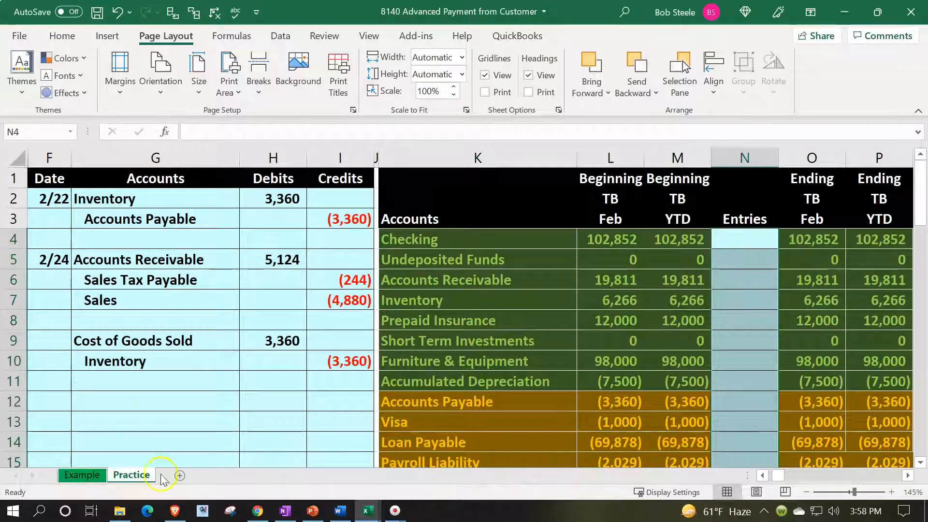
Enter the date 2/25 in F12 to start a new journal entry.
{"action": "left_click", "coordinate": [39, 395]}
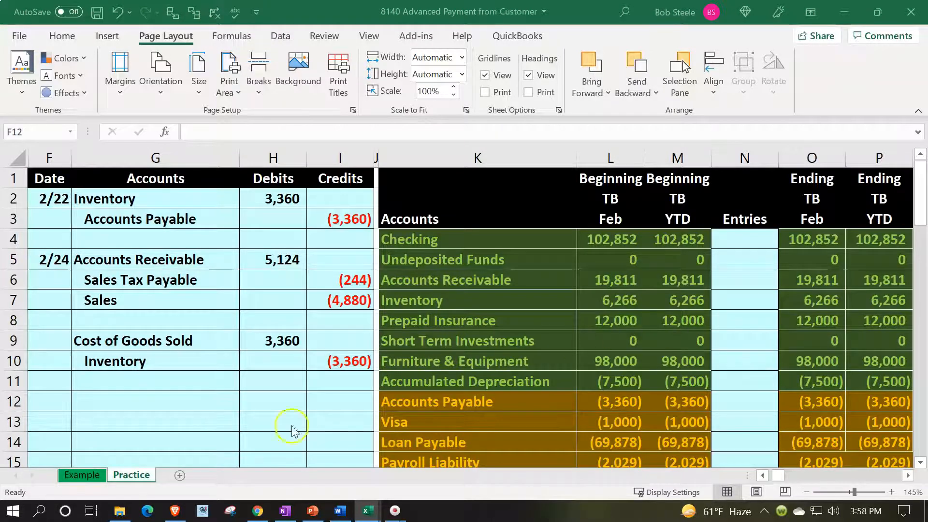
{"action": "left_click", "coordinate": [64, 408]}
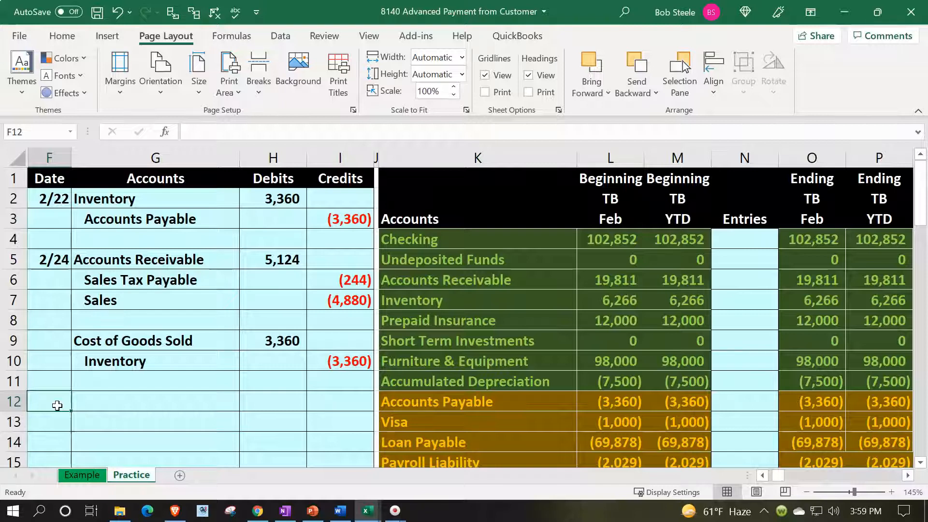
{"action": "type", "text": "2/25"}
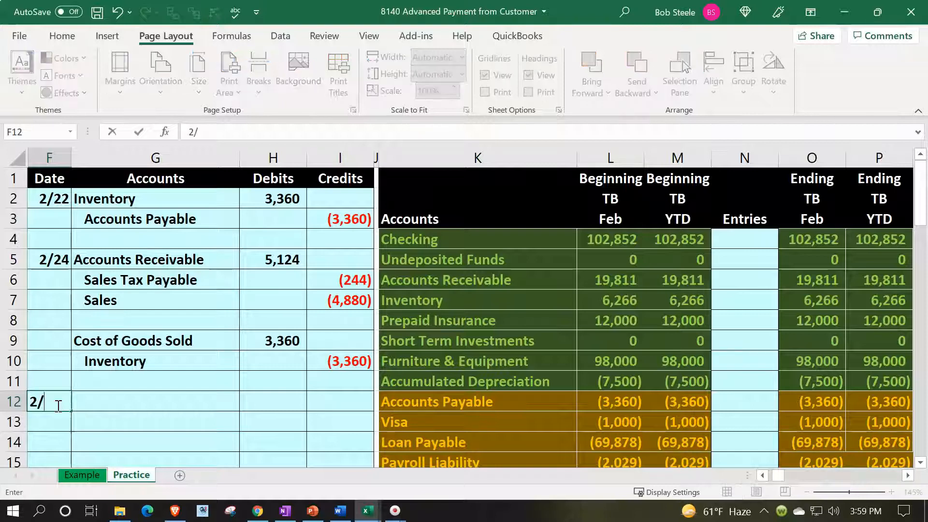
{"action": "key", "text": "Return"}
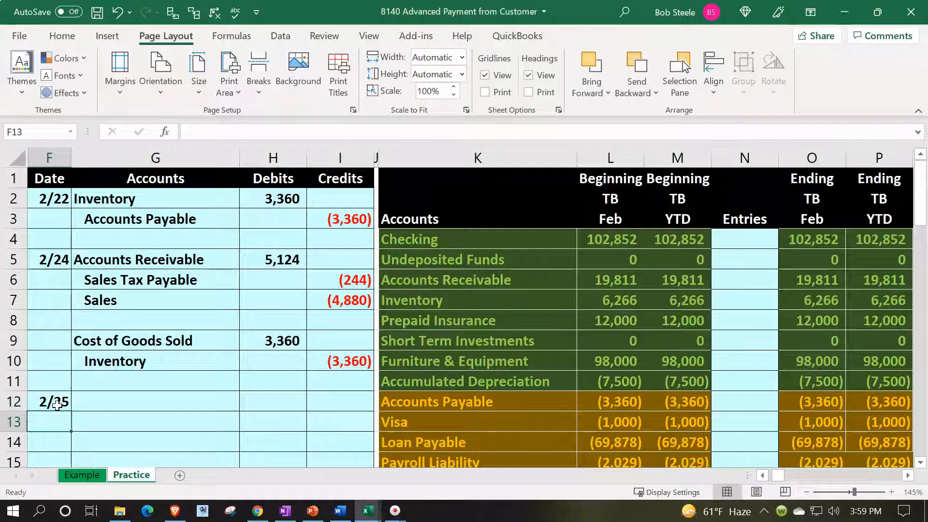
Link G12 to the Undeposited Funds account name in K5 as the journal entry's debit account.
{"action": "key", "text": "Up"}
{"action": "key", "text": "Right"}
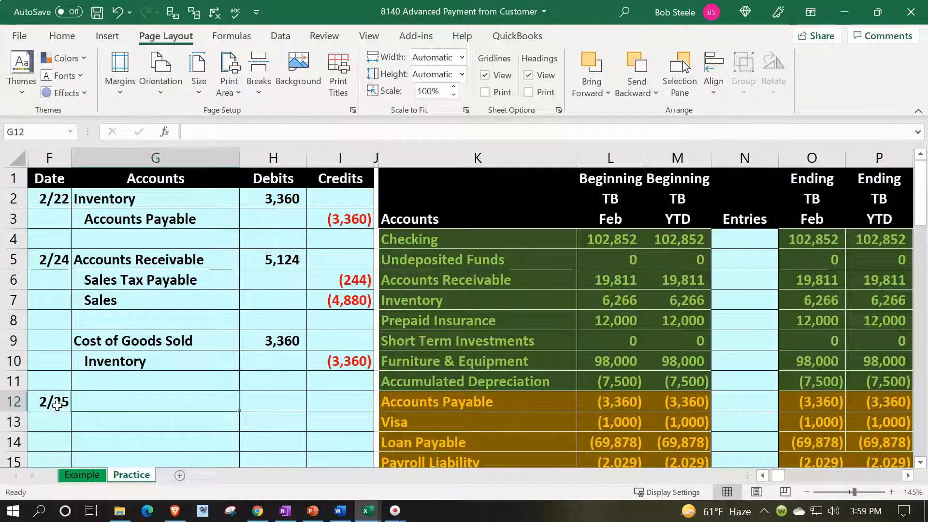
{"action": "type", "text": "="}
{"action": "key", "text": "Right"}
{"action": "key", "text": "Right"}
{"action": "key", "text": "Right"}
{"action": "key", "text": "Right"}
{"action": "key", "text": "Up"}
{"action": "key", "text": "Up"}
{"action": "key", "text": "Up"}
{"action": "key", "text": "Up"}
{"action": "key", "text": "Up"}
{"action": "key", "text": "Up"}
{"action": "key", "text": "Up"}
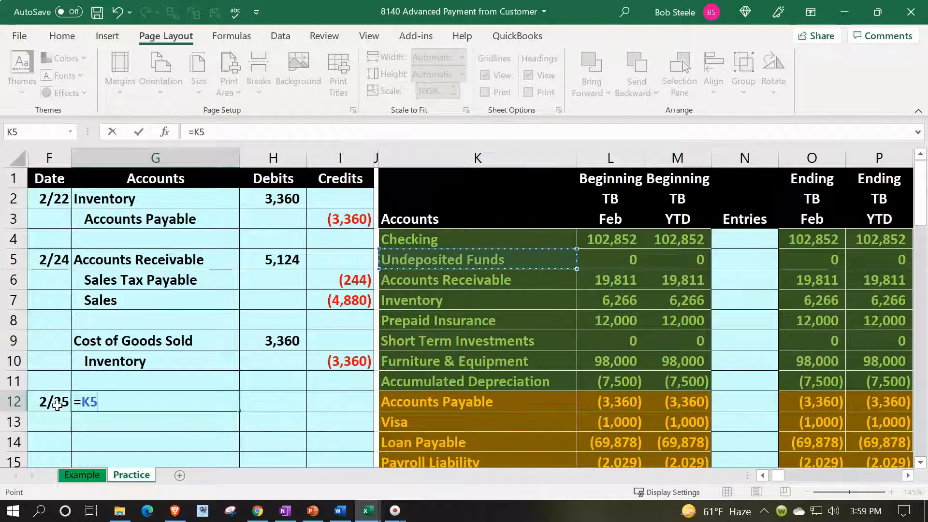
{"action": "key", "text": "Return"}
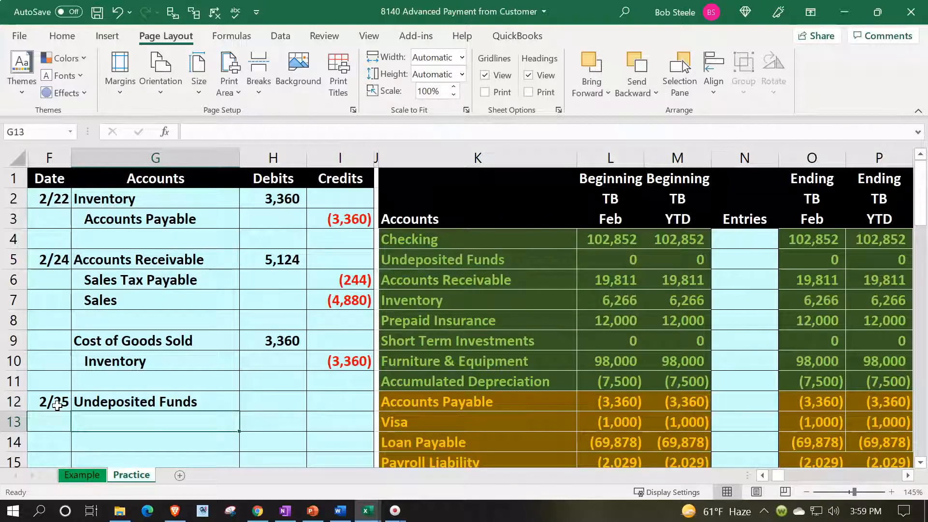
Link G13 to the Accounts Receivable name in K6 as the journal entry's credit account.
{"action": "scroll", "coordinate": [57, 405], "scroll_direction": "down", "scroll_amount": 2}
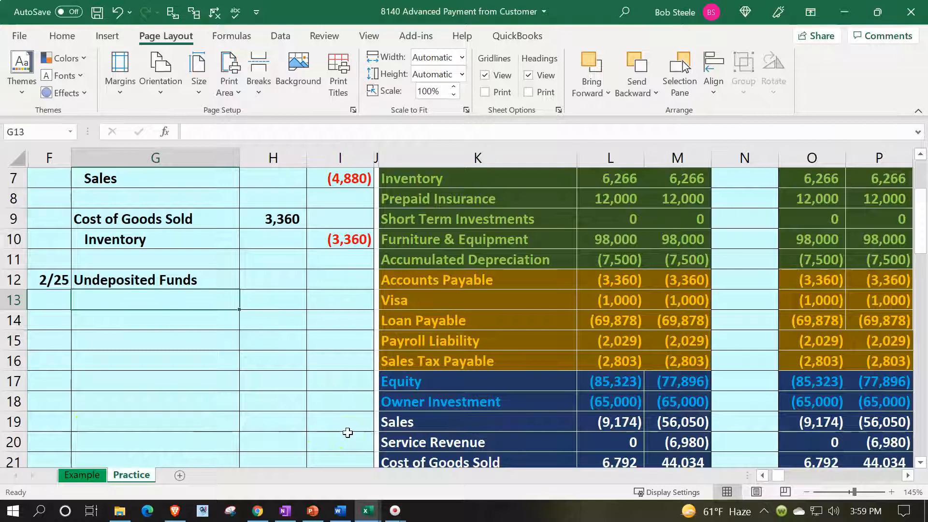
{"action": "scroll", "coordinate": [348, 433], "scroll_direction": "up", "scroll_amount": 1}
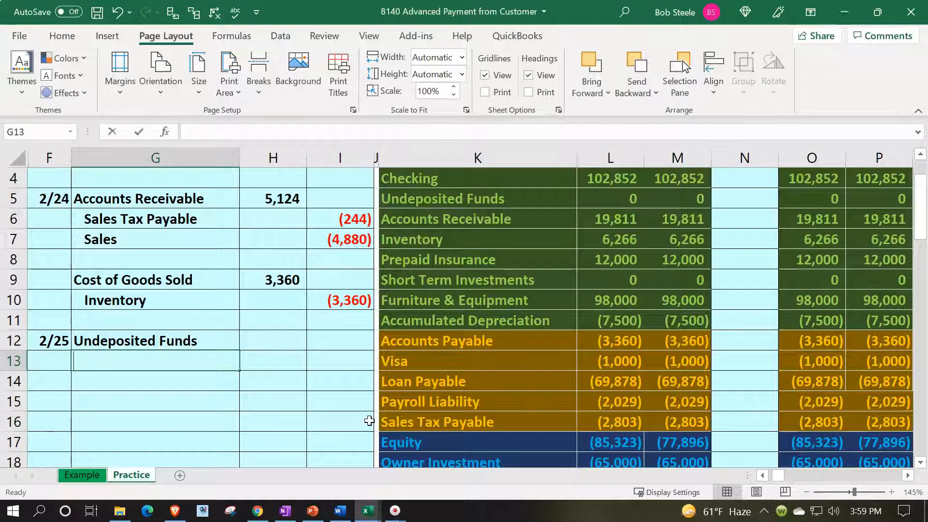
{"action": "type", "text": "="}
{"action": "key", "text": "Right"}
{"action": "key", "text": "Right"}
{"action": "key", "text": "Right"}
{"action": "key", "text": "Right"}
{"action": "key", "text": "Up"}
{"action": "key", "text": "Up"}
{"action": "key", "text": "Up"}
{"action": "key", "text": "Up"}
{"action": "key", "text": "Up"}
{"action": "key", "text": "Up"}
{"action": "key", "text": "Up"}
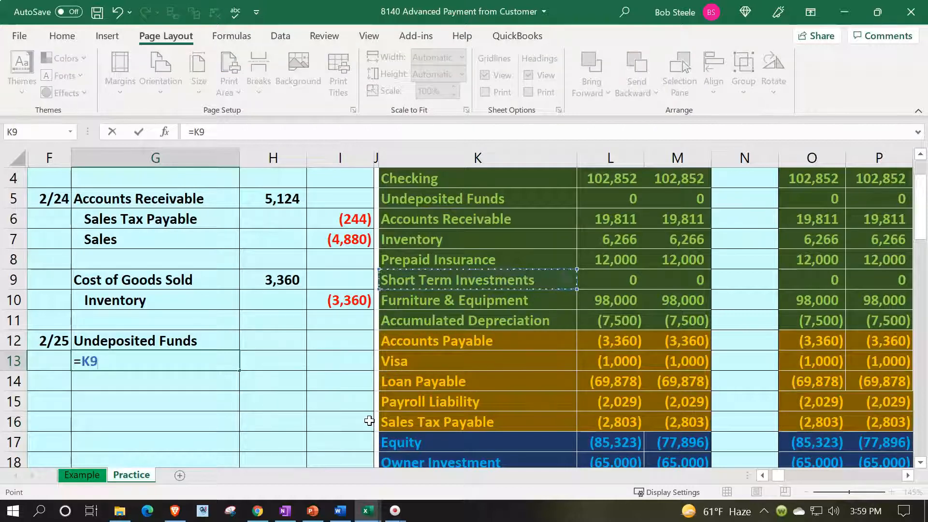
{"action": "key", "text": "Return"}
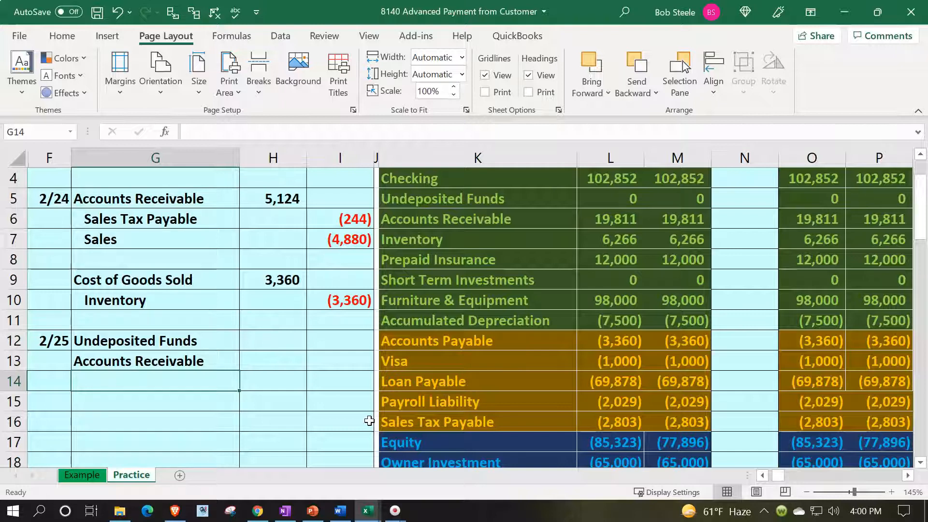
Enter a 300 debit in H12 and a formula in I13 that credits the negative of that amount.
{"action": "key", "text": "Right"}
{"action": "key", "text": "Up"}
{"action": "key", "text": "Up"}
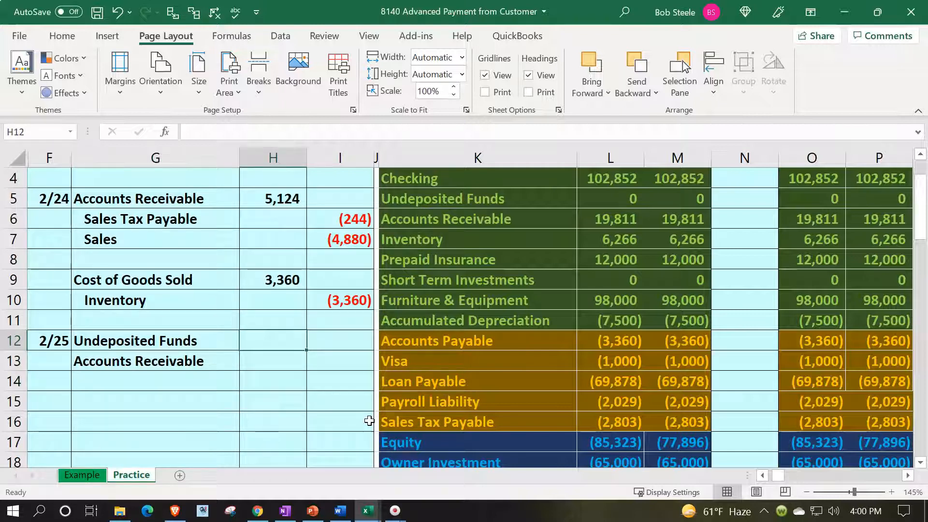
{"action": "type", "text": "300"}
{"action": "key", "text": "Return"}
{"action": "key", "text": "Right"}
{"action": "type", "text": "=-"}
{"action": "key", "text": "Left"}
{"action": "key", "text": "Up"}
{"action": "key", "text": "Return"}
Indent the Accounts Receivable credit line in G13.
{"action": "key", "text": "Left"}
{"action": "key", "text": "Left"}
{"action": "key", "text": "Up"}
{"action": "key", "text": "Up"}
{"action": "key", "text": "Down"}
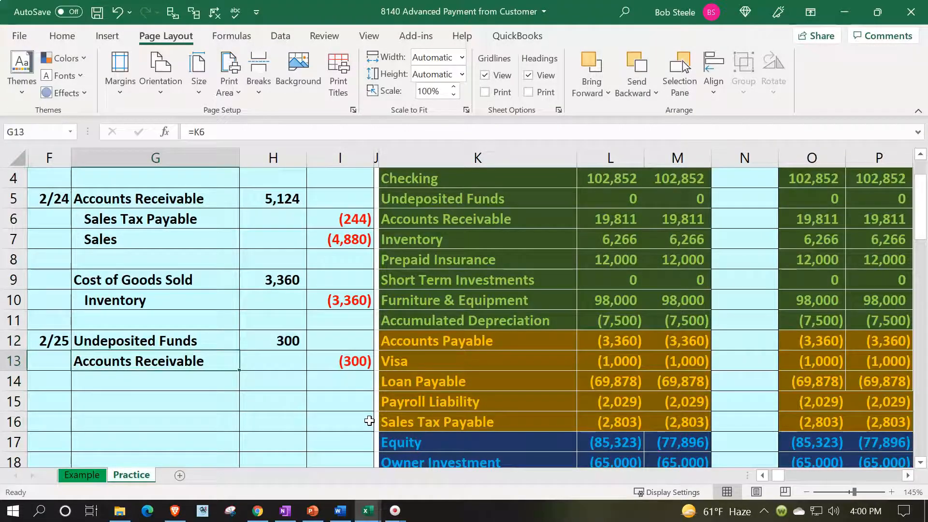
{"action": "left_click", "coordinate": [64, 43]}
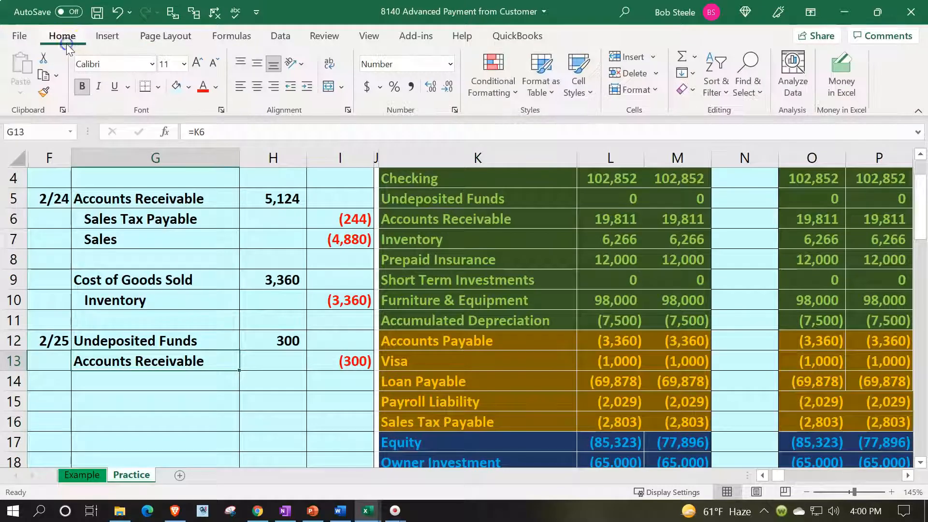
{"action": "left_click", "coordinate": [307, 87]}
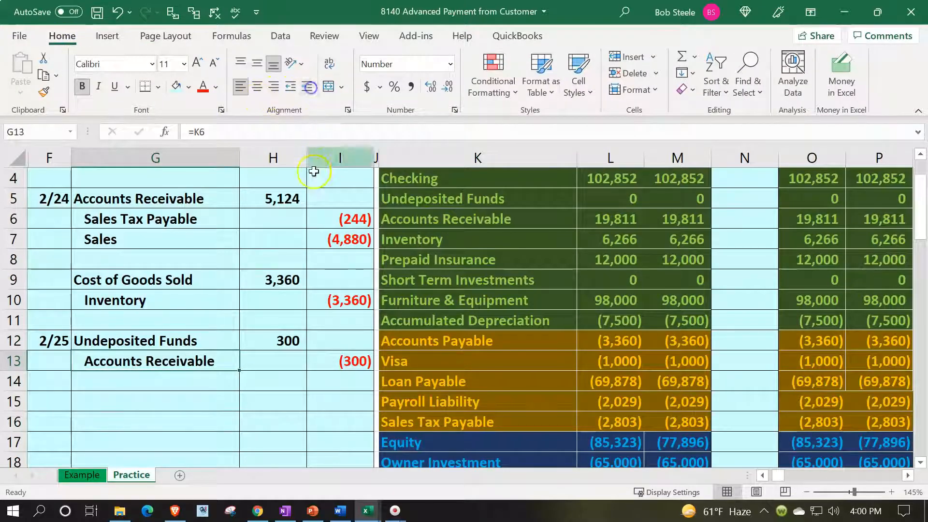
Post the debit to Undeposited Funds by linking Entries cell N5 to H12.
{"action": "key", "text": "Right"}
{"action": "key", "text": "Right"}
{"action": "key", "text": "Right"}
{"action": "key", "text": "Right"}
{"action": "key", "text": "Up"}
{"action": "key", "text": "Up"}
{"action": "key", "text": "Up"}
{"action": "key", "text": "Up"}
{"action": "key", "text": "Up"}
{"action": "key", "text": "Up"}
{"action": "key", "text": "Up"}
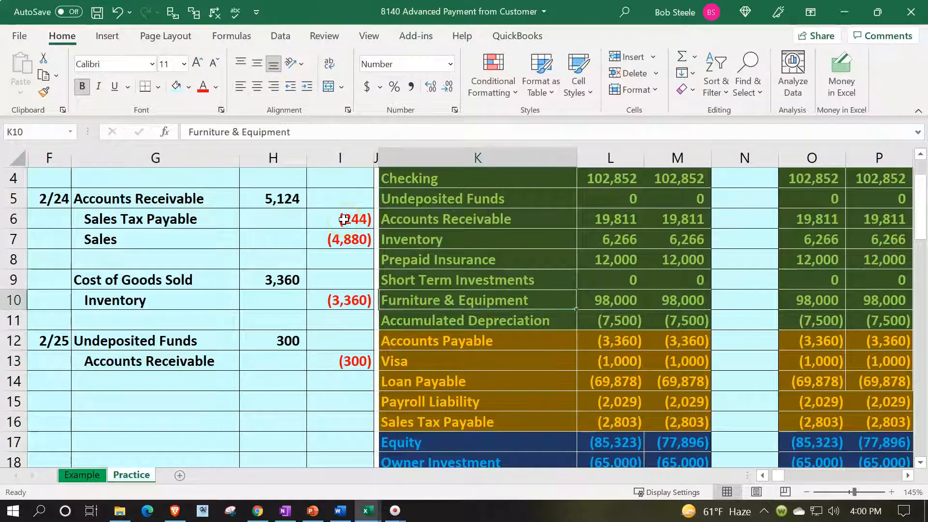
{"action": "key", "text": "Up"}
{"action": "key", "text": "Right"}
{"action": "key", "text": "Right"}
{"action": "key", "text": "Right"}
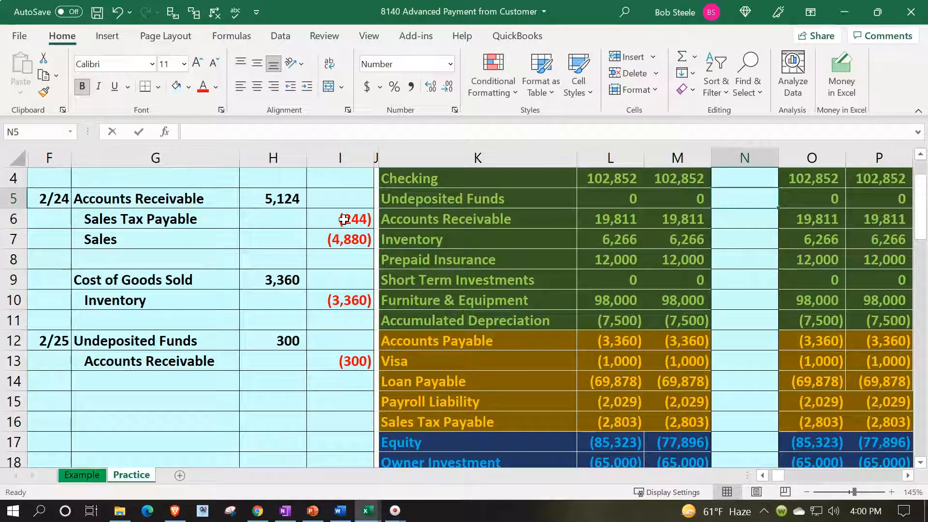
{"action": "type", "text": "+"}
{"action": "key", "text": "Left"}
{"action": "key", "text": "Left"}
{"action": "key", "text": "Left"}
{"action": "key", "text": "Left"}
{"action": "key", "text": "Left"}
{"action": "key", "text": "Down"}
{"action": "key", "text": "Down"}
{"action": "key", "text": "Down"}
{"action": "key", "text": "Down"}
{"action": "key", "text": "Down"}
{"action": "key", "text": "Down"}
{"action": "key", "text": "Down"}
{"action": "key", "text": "Left"}
{"action": "key", "text": "Return"}
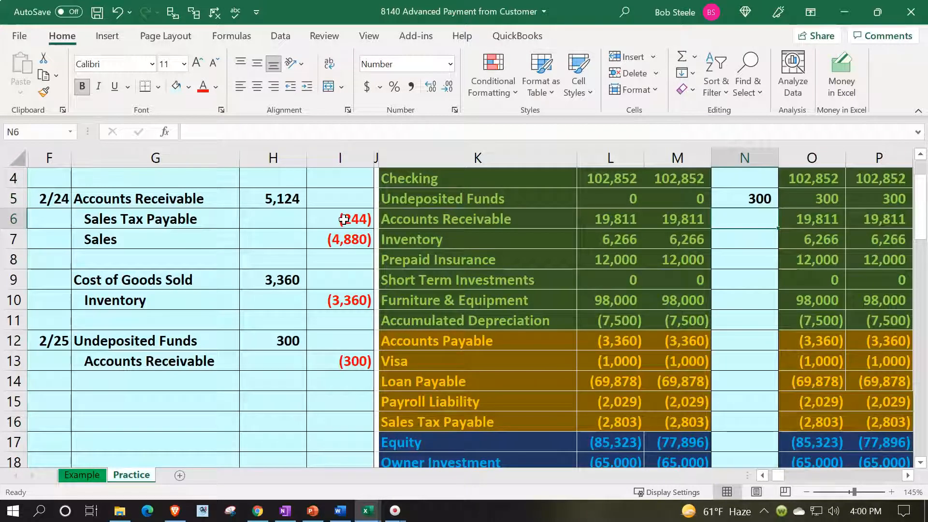
Post the credit to Accounts Receivable by linking Entries cell N6 to I13.
{"action": "type", "text": "+"}
{"action": "key", "text": "Left"}
{"action": "key", "text": "Left"}
{"action": "key", "text": "Left"}
{"action": "key", "text": "Left"}
{"action": "key", "text": "Down"}
{"action": "key", "text": "Down"}
{"action": "key", "text": "Down"}
{"action": "key", "text": "Down"}
{"action": "key", "text": "Down"}
{"action": "key", "text": "Down"}
{"action": "key", "text": "Down"}
{"action": "key", "text": "Left"}
{"action": "key", "text": "Return"}
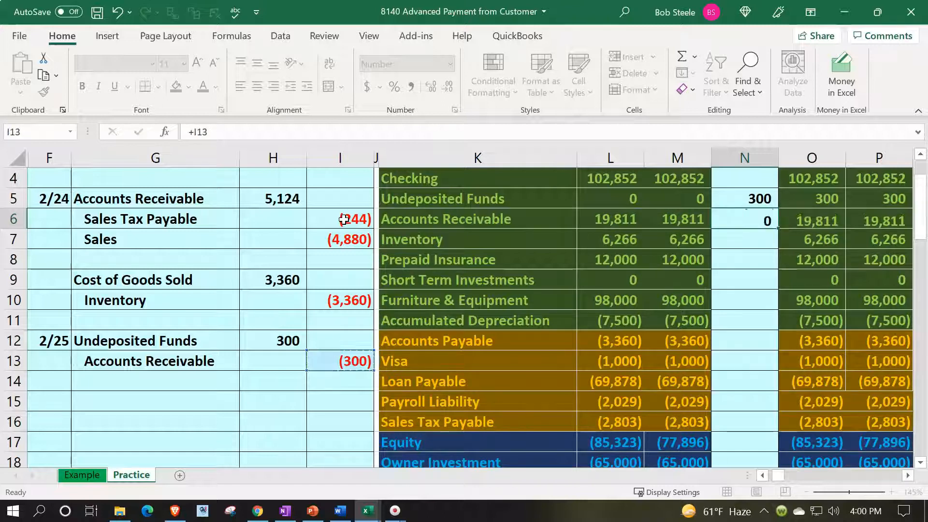
Check the Undeposited Funds row across its beginning balances, entry and ending balance.
{"action": "left_click", "coordinate": [826, 203]}
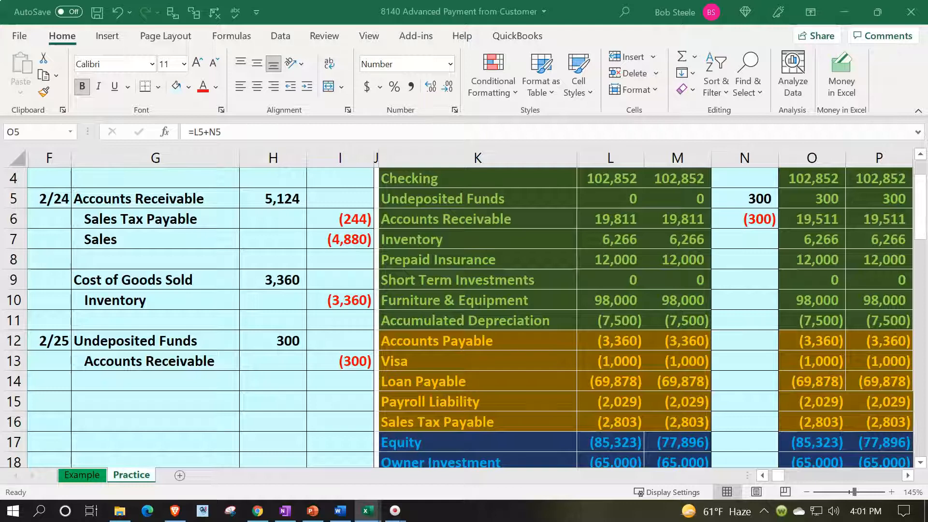
{"action": "left_click", "coordinate": [547, 267]}
{"action": "scroll", "coordinate": [546, 266], "scroll_direction": "up", "scroll_amount": 1}
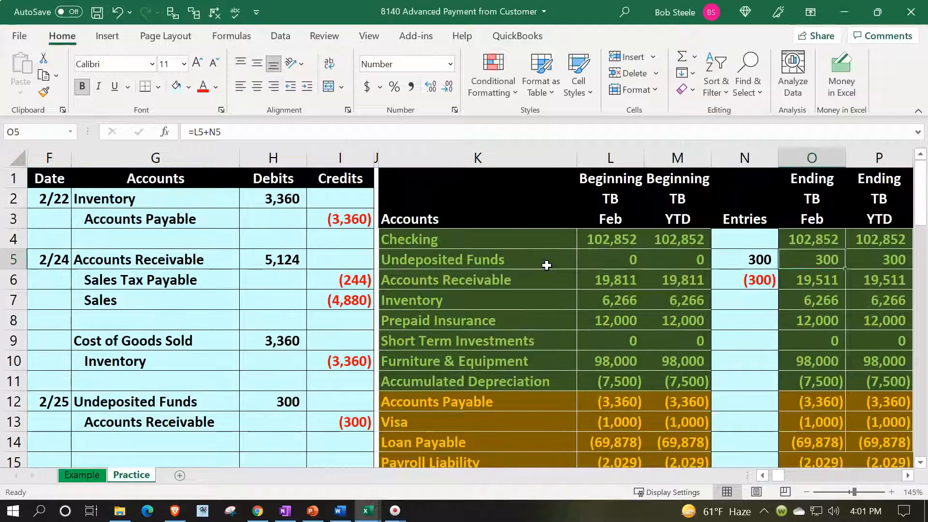
{"action": "left_click_drag", "start_coordinate": [506, 261], "coordinate": [721, 254]}
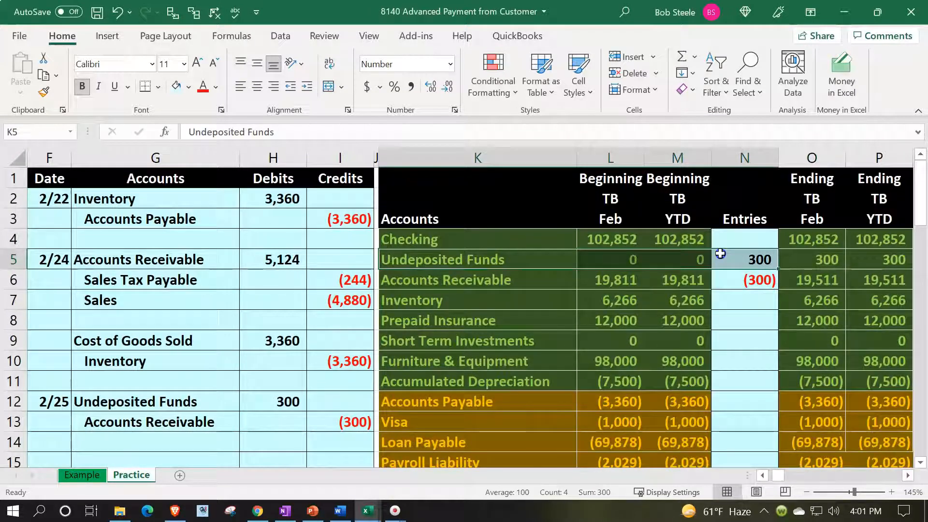
Enter the date 2/25 in V8, the first empty date row of the Undeposited Funds general ledger.
{"action": "key", "text": "Right"}
{"action": "key", "text": "Right"}
{"action": "key", "text": "Right"}
{"action": "key", "text": "Right"}
{"action": "key", "text": "Right"}
{"action": "key", "text": "Right"}
{"action": "key", "text": "Right"}
{"action": "key", "text": "Right"}
{"action": "key", "text": "Right"}
{"action": "key", "text": "Right"}
{"action": "key", "text": "Right"}
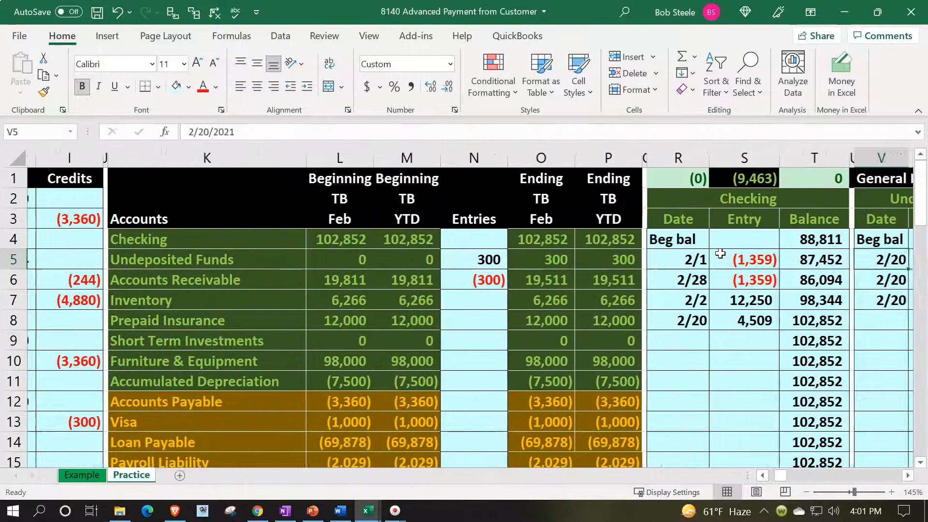
{"action": "key", "text": "Down"}
{"action": "key", "text": "Down"}
{"action": "key", "text": "Down"}
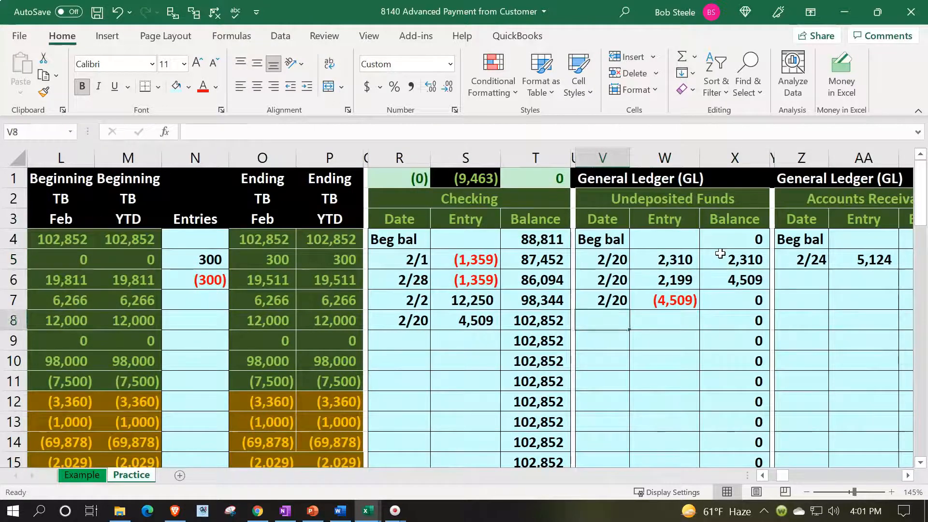
{"action": "type", "text": "2/25"}
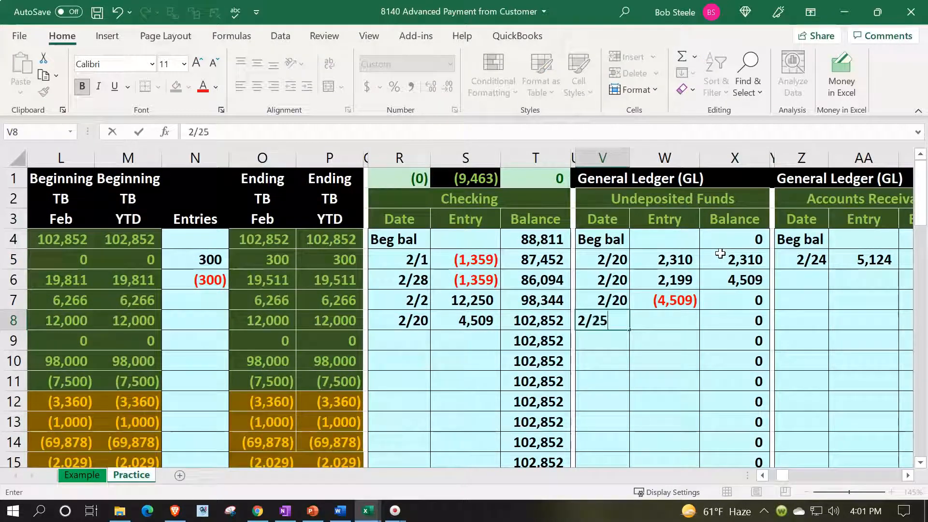
{"action": "key", "text": "Return"}
{"action": "key", "text": "Up"}
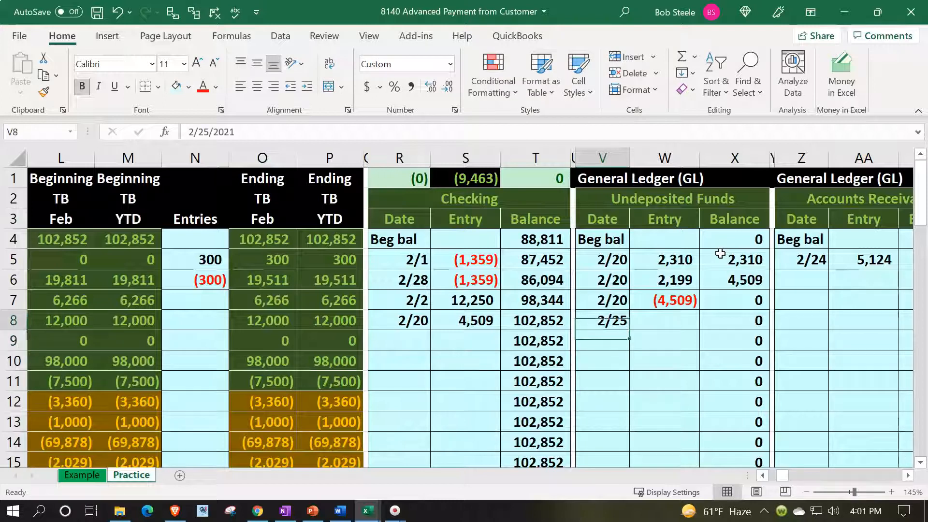
Try to link cell V8 of the Undeposited Funds ledger to journal cell F13.
{"action": "type", "text": "+"}
{"action": "key", "text": "Left"}
{"action": "key", "text": "Left"}
{"action": "key", "text": "Left"}
{"action": "key", "text": "Left"}
{"action": "key", "text": "Left"}
{"action": "key", "text": "Left"}
{"action": "key", "text": "Left"}
{"action": "key", "text": "Left"}
{"action": "key", "text": "Left"}
{"action": "key", "text": "Left"}
{"action": "key", "text": "Left"}
{"action": "key", "text": "Left"}
{"action": "key", "text": "Left"}
{"action": "key", "text": "Left"}
{"action": "key", "text": "Left"}
{"action": "key", "text": "Left"}
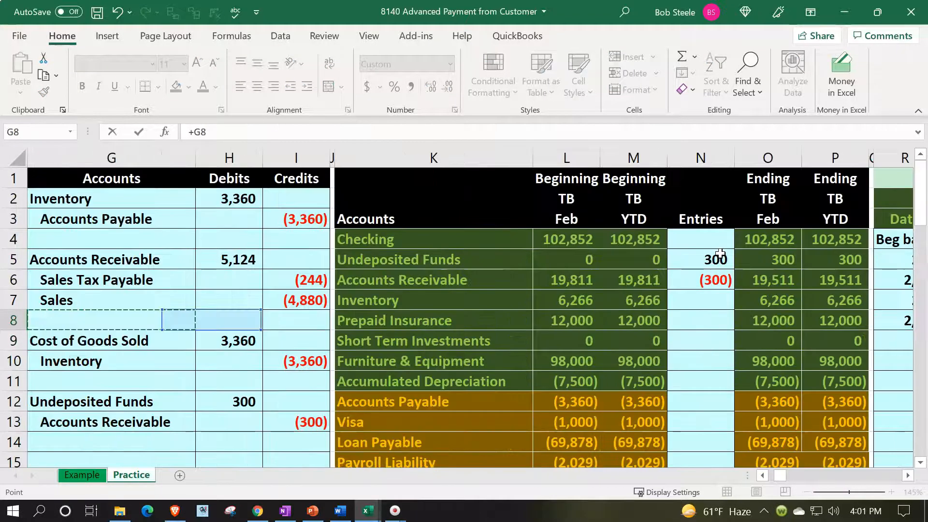
{"action": "key", "text": "Down"}
{"action": "key", "text": "Down"}
{"action": "key", "text": "Down"}
{"action": "key", "text": "Down"}
{"action": "key", "text": "Down"}
{"action": "key", "text": "Return"}
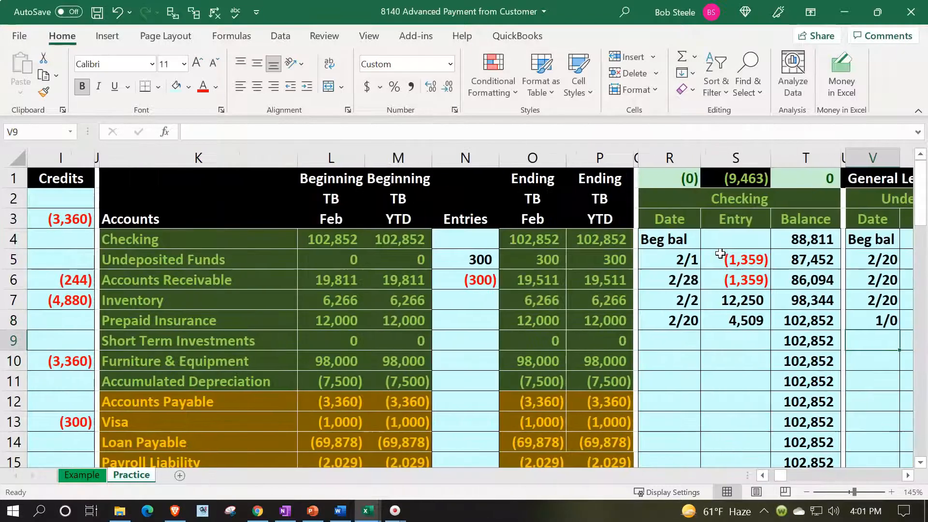
Replace the formula in V8 with the date 2/25.
{"action": "key", "text": "Up"}
{"action": "type", "text": "2/2"}
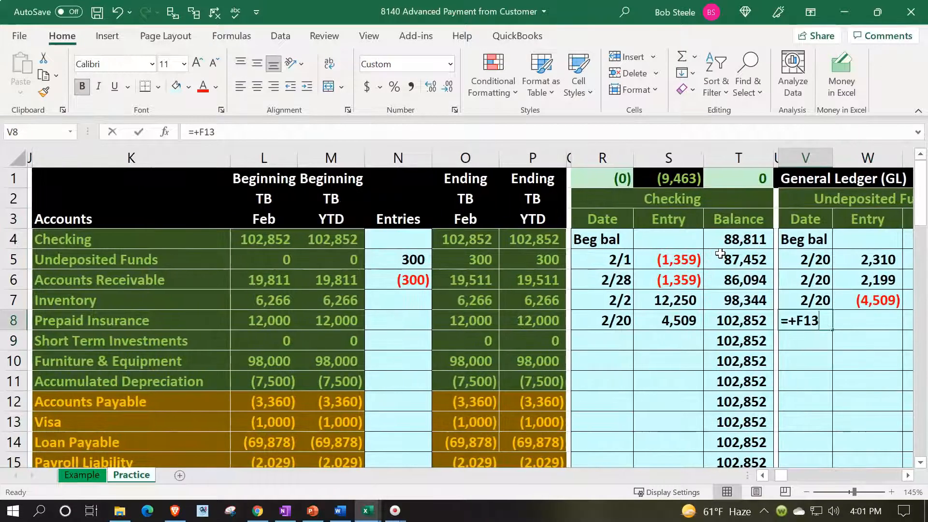
{"action": "type", "text": "5"}
{"action": "key", "text": "Tab"}
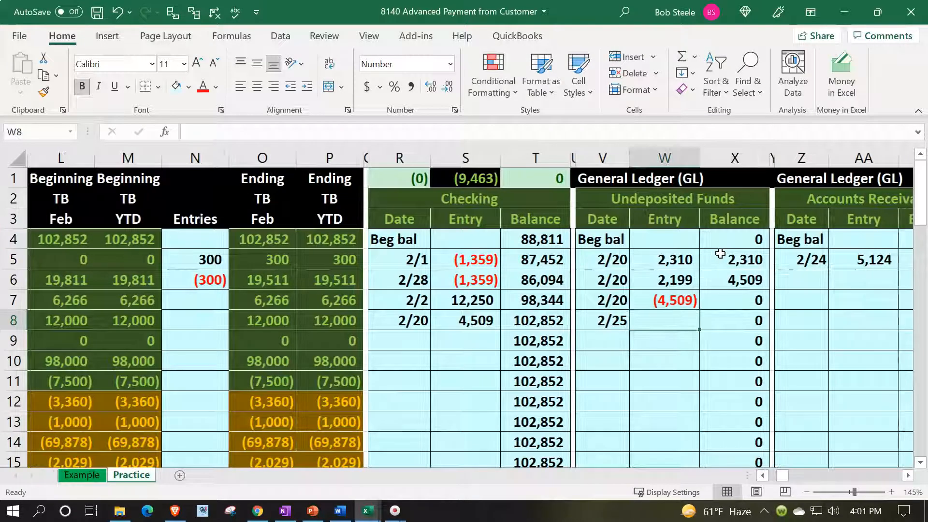
Post the debit in the Undeposited Funds ledger by linking entry cell W8 to journal cell H12.
{"action": "type", "text": "="}
{"action": "key", "text": "Left"}
{"action": "key", "text": "Left"}
{"action": "key", "text": "Left"}
{"action": "key", "text": "Left"}
{"action": "key", "text": "Left"}
{"action": "key", "text": "Left"}
{"action": "key", "text": "Left"}
{"action": "key", "text": "Left"}
{"action": "key", "text": "Left"}
{"action": "key", "text": "Left"}
{"action": "key", "text": "Left"}
{"action": "key", "text": "Left"}
{"action": "key", "text": "Left"}
{"action": "key", "text": "Left"}
{"action": "key", "text": "Left"}
{"action": "key", "text": "Left"}
{"action": "key", "text": "Left"}
{"action": "key", "text": "Right"}
{"action": "key", "text": "Right"}
{"action": "key", "text": "Down"}
{"action": "key", "text": "Down"}
{"action": "key", "text": "Down"}
{"action": "key", "text": "Down"}
{"action": "key", "text": "Return"}
Compare the Undeposited Funds ledger balance in X8 with its ending trial balance in O5, and inspect the check total in R1.
{"action": "key", "text": "Right"}
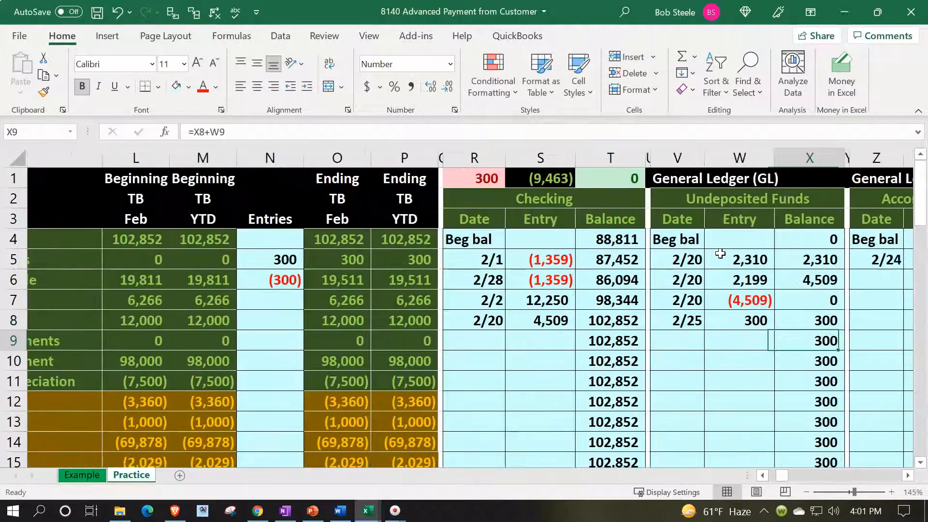
{"action": "key", "text": "Up"}
{"action": "key", "text": "Up"}
{"action": "key", "text": "Down"}
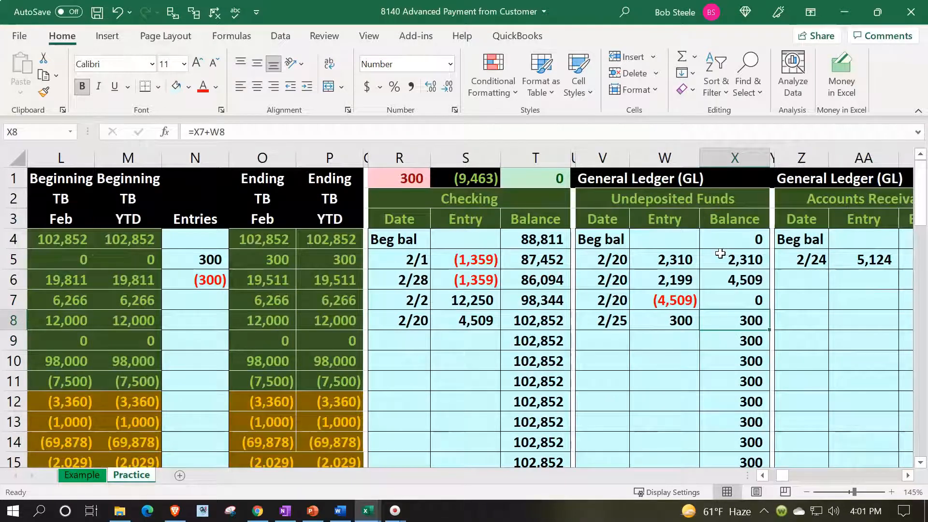
{"action": "key", "text": "Left"}
{"action": "key", "text": "Left"}
{"action": "key", "text": "Left"}
{"action": "key", "text": "Left"}
{"action": "key", "text": "Left"}
{"action": "key", "text": "Left"}
{"action": "key", "text": "Left"}
{"action": "key", "text": "Up"}
{"action": "key", "text": "Up"}
{"action": "key", "text": "Up"}
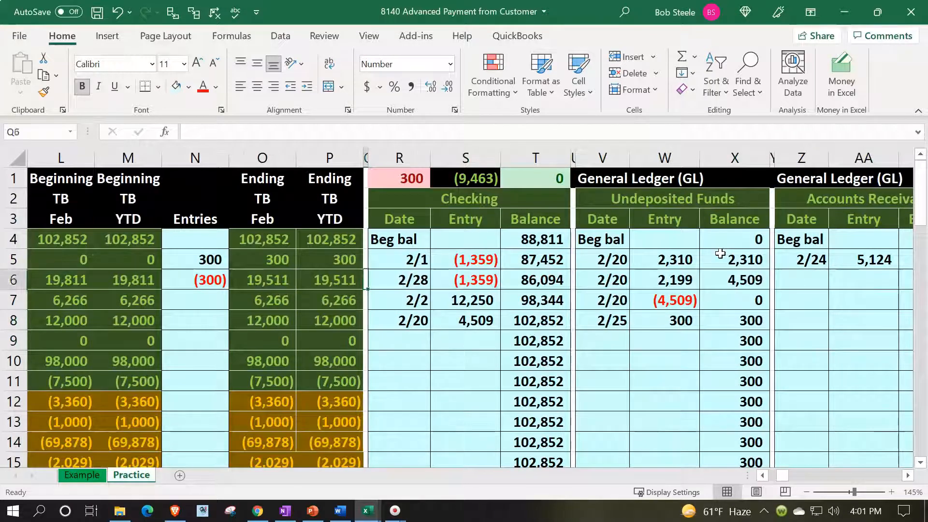
{"action": "key", "text": "Left"}
{"action": "key", "text": "Left"}
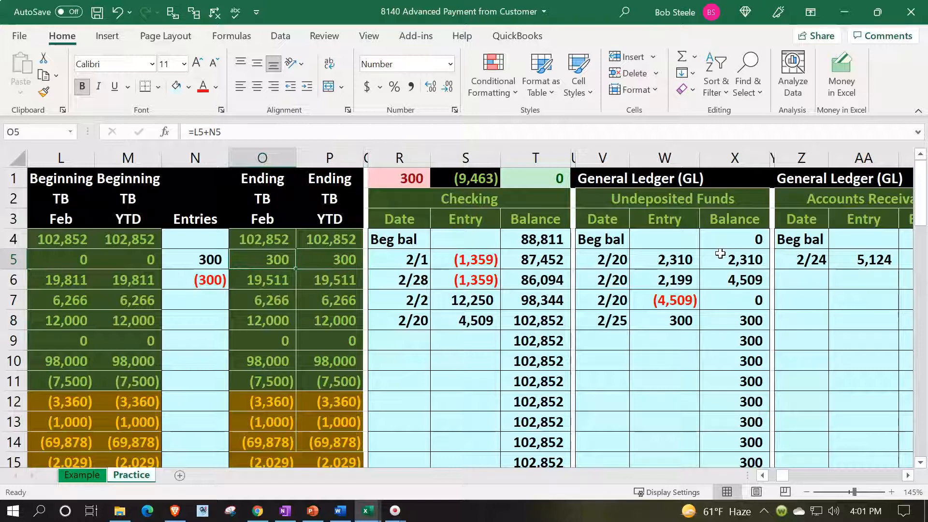
{"action": "key", "text": "Left"}
{"action": "key", "text": "Left"}
{"action": "key", "text": "Left"}
{"action": "key", "text": "Left"}
{"action": "key", "text": "Left"}
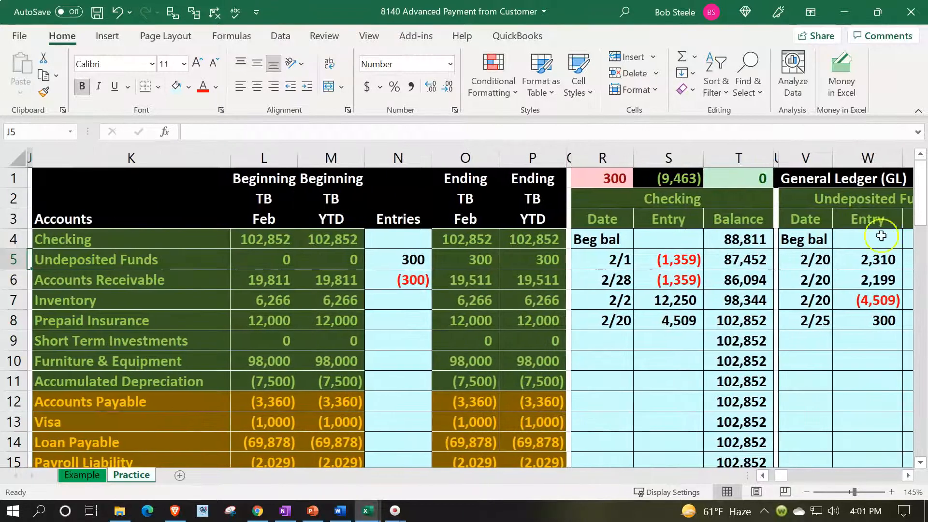
{"action": "left_click", "coordinate": [614, 179]}
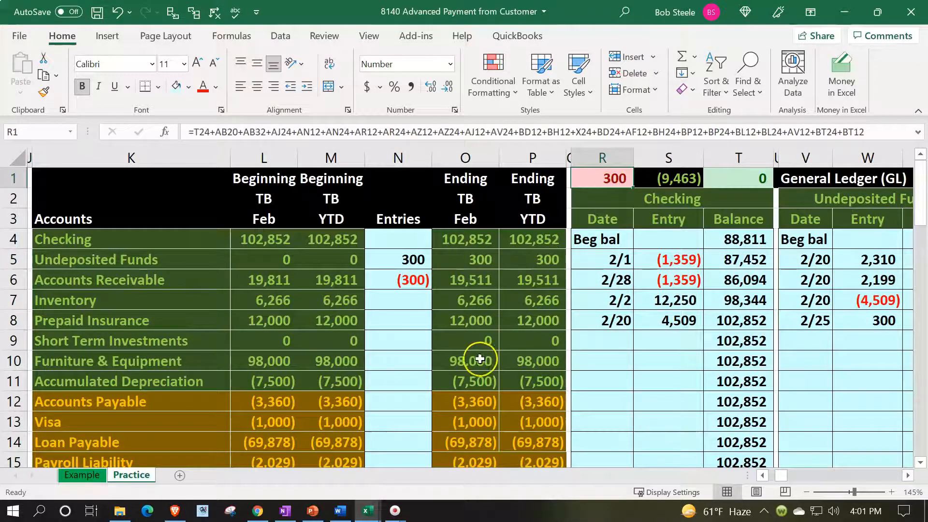
Review the Accounts Receivable credit line of the 2/25 journal entry in row 13.
{"action": "left_click", "coordinate": [473, 303]}
{"action": "key", "text": "Left"}
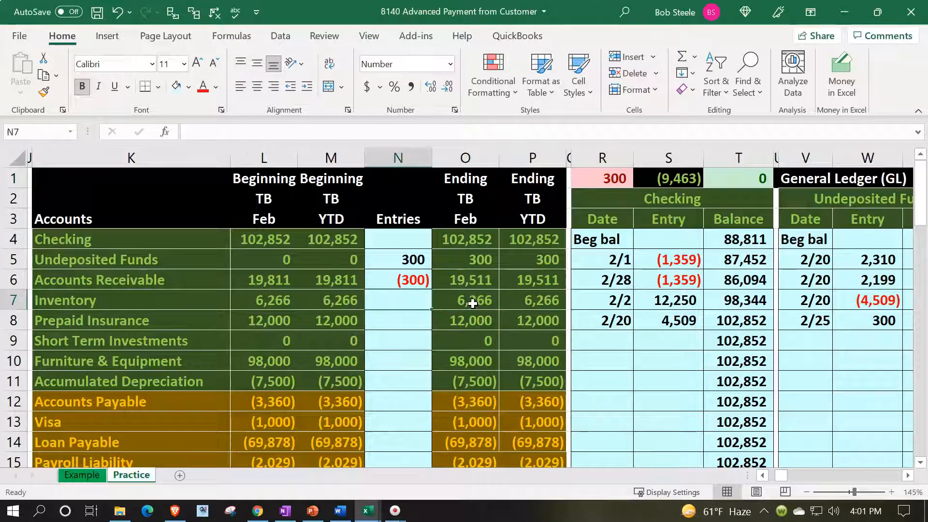
{"action": "key", "text": "Left"}
{"action": "key", "text": "Left"}
{"action": "key", "text": "Left"}
{"action": "key", "text": "Left"}
{"action": "key", "text": "Left"}
{"action": "key", "text": "Left"}
{"action": "key", "text": "Left"}
{"action": "key", "text": "Left"}
{"action": "key", "text": "Down"}
{"action": "key", "text": "Down"}
{"action": "key", "text": "Down"}
{"action": "key", "text": "Down"}
{"action": "key", "text": "Down"}
{"action": "key", "text": "Down"}
{"action": "key", "text": "Right"}
{"action": "key", "text": "Right"}
{"action": "key", "text": "Right"}
{"action": "key", "text": "Right"}
{"action": "key", "text": "Right"}
{"action": "key", "text": "Right"}
{"action": "key", "text": "Right"}
{"action": "key", "text": "Right"}
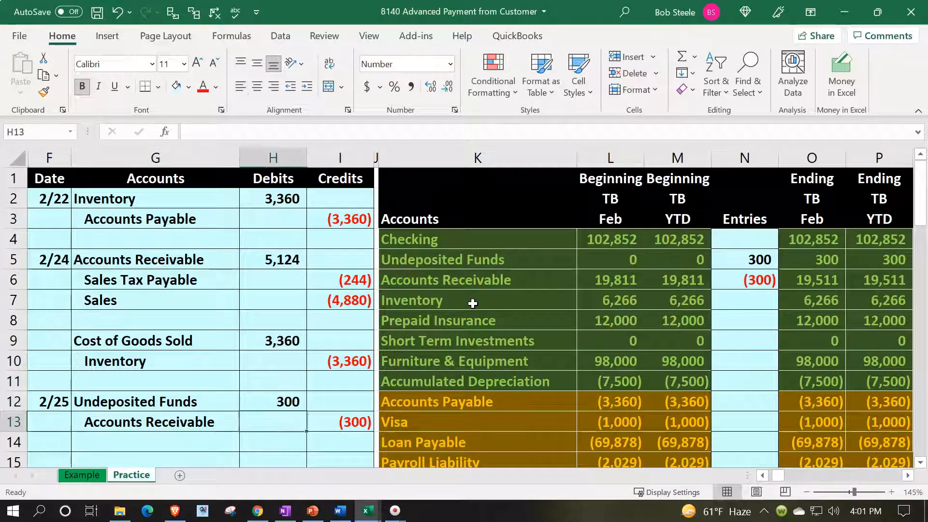
Enter the date 2/25 in Z6 of the Accounts Receivable general ledger.
{"action": "key", "text": "Right"}
{"action": "key", "text": "Right"}
{"action": "key", "text": "Right"}
{"action": "key", "text": "Right"}
{"action": "key", "text": "Right"}
{"action": "key", "text": "Right"}
{"action": "key", "text": "Right"}
{"action": "key", "text": "Right"}
{"action": "key", "text": "Right"}
{"action": "key", "text": "Right"}
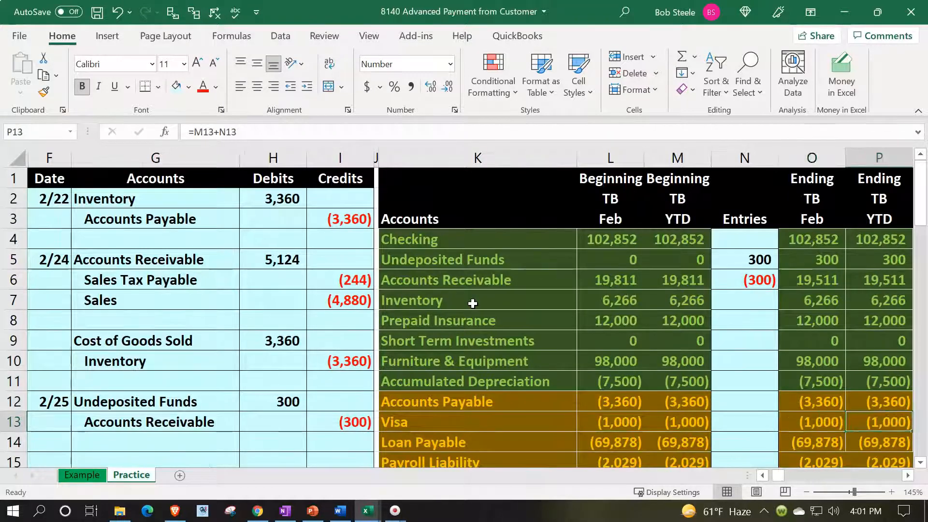
{"action": "key", "text": "Right"}
{"action": "key", "text": "Right"}
{"action": "key", "text": "Up"}
{"action": "key", "text": "Up"}
{"action": "key", "text": "Up"}
{"action": "key", "text": "Up"}
{"action": "key", "text": "Up"}
{"action": "key", "text": "Up"}
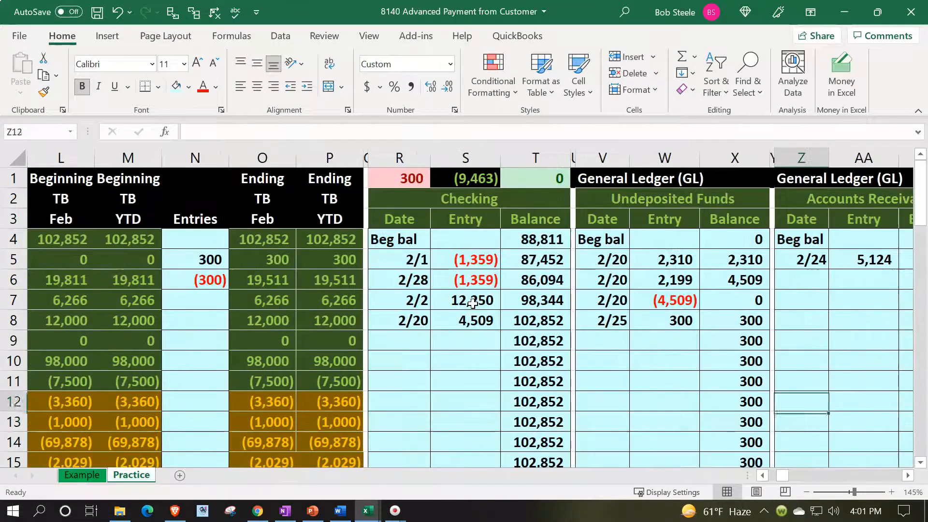
{"action": "key", "text": "Right"}
{"action": "key", "text": "Right"}
{"action": "key", "text": "Right"}
{"action": "key", "text": "Up"}
{"action": "key", "text": "Left"}
{"action": "key", "text": "Left"}
{"action": "key", "text": "Left"}
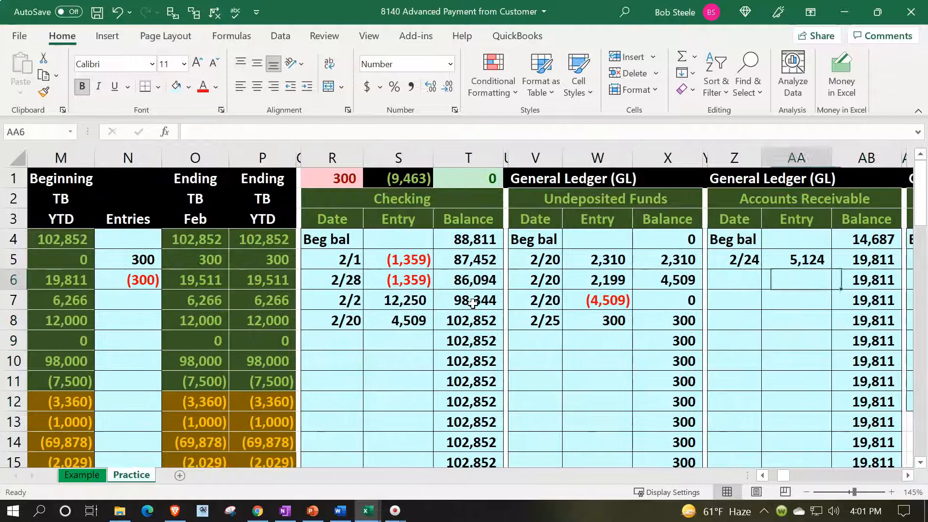
{"action": "type", "text": "2/25"}
{"action": "key", "text": "Return"}
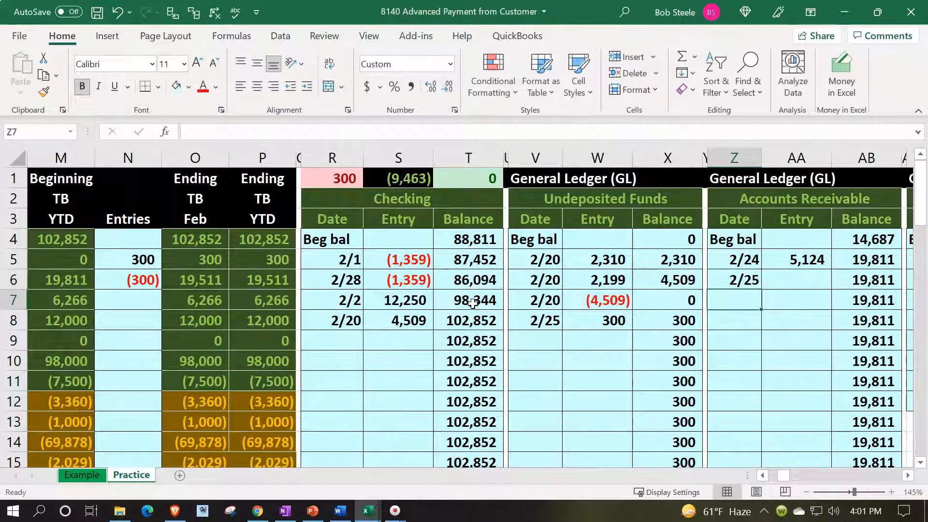
Post the credit in the Accounts Receivable ledger by linking entry cell AA6 to the amount in journal row 13.
{"action": "key", "text": "Up"}
{"action": "key", "text": "Right"}
{"action": "type", "text": "="}
{"action": "key", "text": "Left"}
{"action": "key", "text": "Left"}
{"action": "key", "text": "Left"}
{"action": "key", "text": "Left"}
{"action": "key", "text": "Left"}
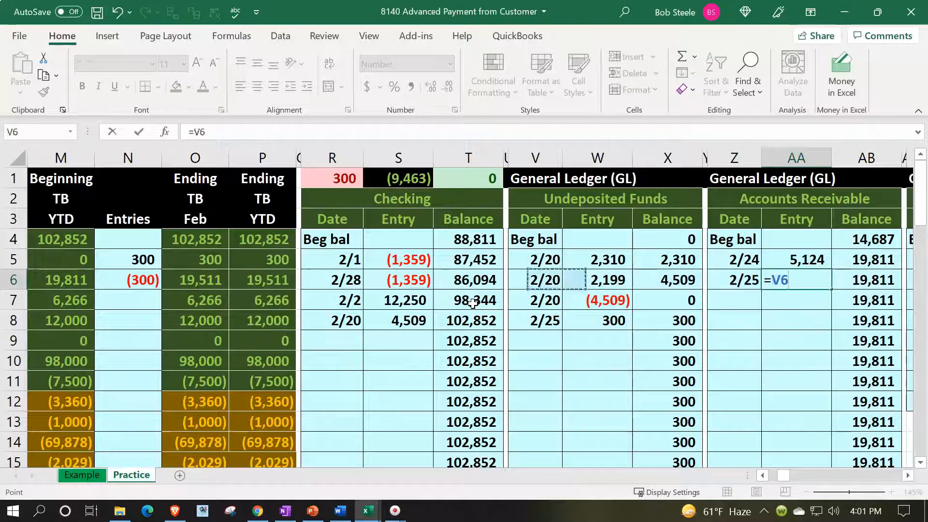
{"action": "key", "text": "Left"}
{"action": "key", "text": "Left"}
{"action": "key", "text": "Left"}
{"action": "key", "text": "Left"}
{"action": "key", "text": "Left"}
{"action": "key", "text": "Left"}
{"action": "key", "text": "Left"}
{"action": "key", "text": "Left"}
{"action": "key", "text": "Left"}
{"action": "key", "text": "Left"}
{"action": "key", "text": "Left"}
{"action": "key", "text": "Left"}
{"action": "key", "text": "Left"}
{"action": "key", "text": "Left"}
{"action": "key", "text": "Left"}
{"action": "key", "text": "Left"}
{"action": "key", "text": "Down"}
{"action": "key", "text": "Down"}
{"action": "key", "text": "Down"}
{"action": "key", "text": "Down"}
{"action": "key", "text": "Down"}
{"action": "key", "text": "Down"}
{"action": "key", "text": "Right"}
{"action": "key", "text": "Right"}
{"action": "key", "text": "Down"}
{"action": "key", "text": "Right"}
{"action": "key", "text": "Return"}
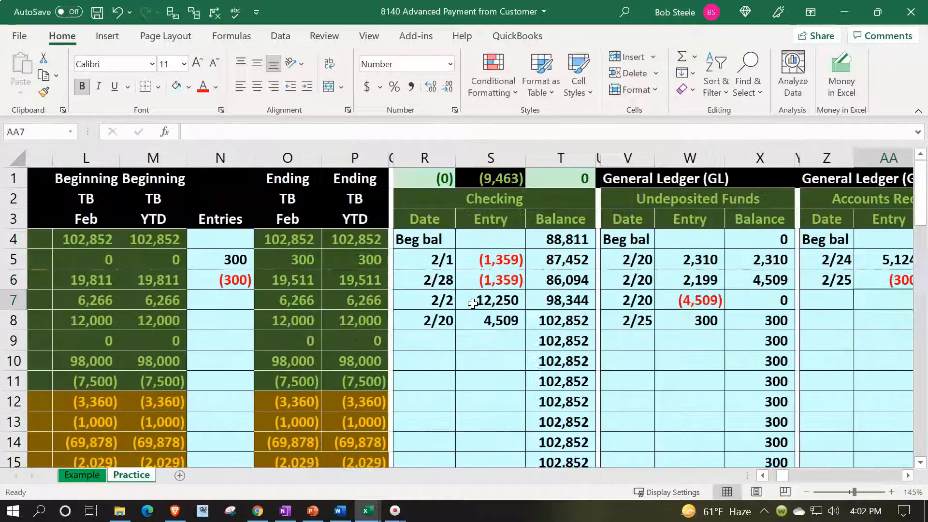
Compare the Accounts Receivable ledger balance in AB6 with its ending trial balance in row 6, and inspect the check total in R1.
{"action": "key", "text": "Right"}
{"action": "key", "text": "Up"}
{"action": "key", "text": "Up"}
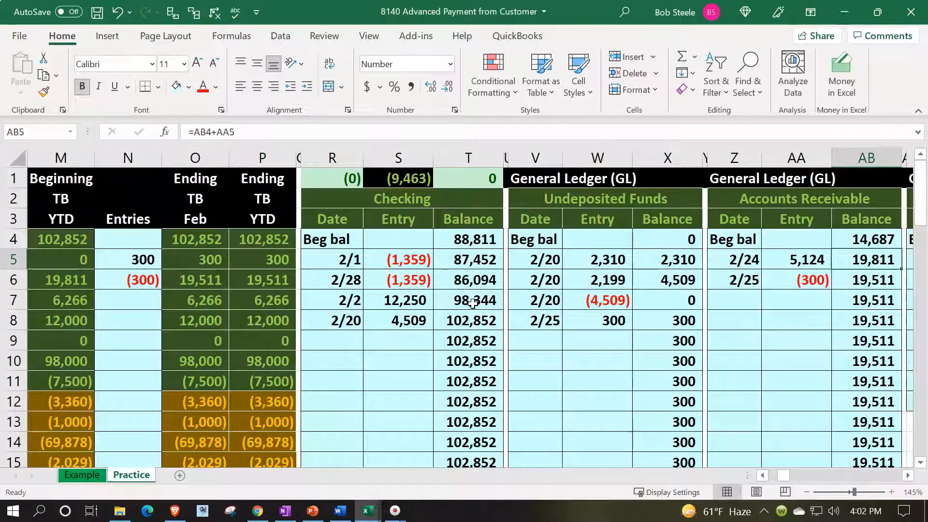
{"action": "key", "text": "Down"}
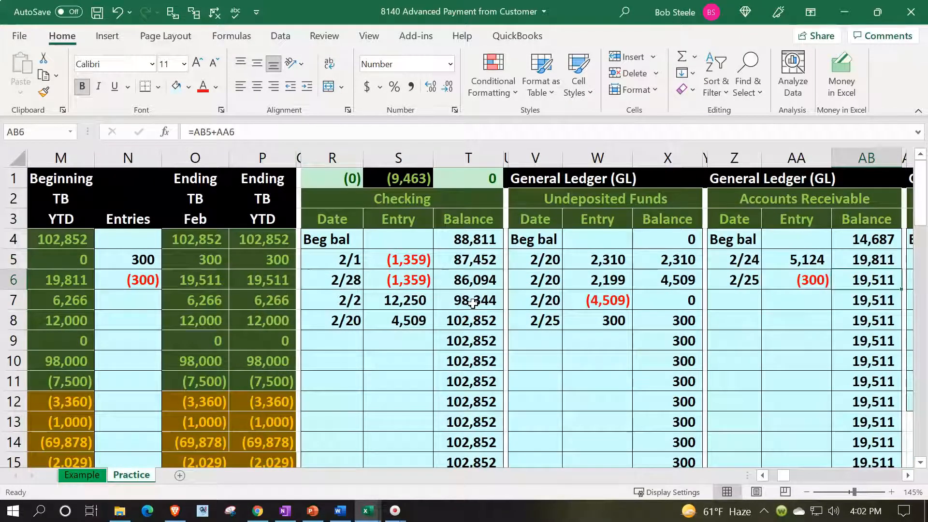
{"action": "key", "text": "Left"}
{"action": "key", "text": "Left"}
{"action": "key", "text": "Left"}
{"action": "key", "text": "Left"}
{"action": "key", "text": "Left"}
{"action": "key", "text": "Left"}
{"action": "key", "text": "Left"}
{"action": "key", "text": "Left"}
{"action": "key", "text": "Left"}
{"action": "key", "text": "Left"}
{"action": "key", "text": "Left"}
{"action": "key", "text": "Left"}
{"action": "key", "text": "Left"}
{"action": "key", "text": "Left"}
{"action": "key", "text": "Left"}
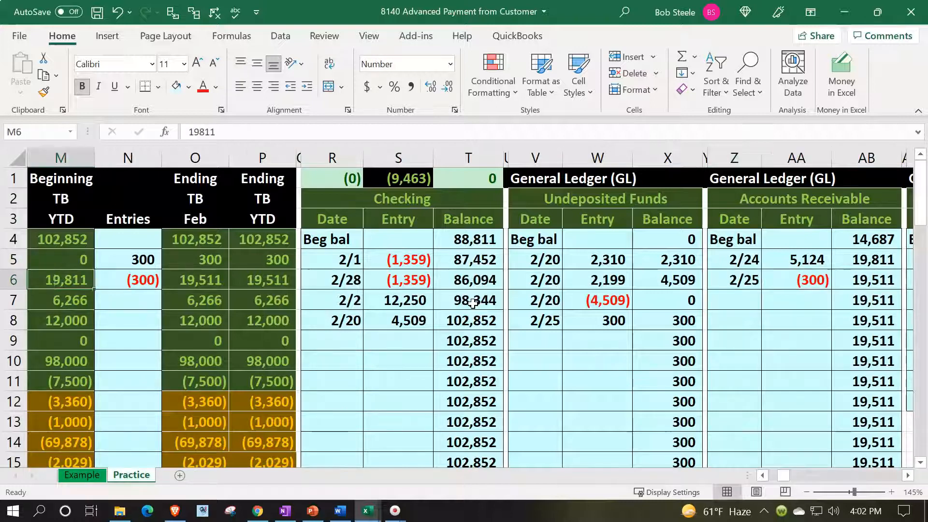
{"action": "key", "text": "Left"}
{"action": "key", "text": "Left"}
{"action": "key", "text": "Right"}
{"action": "key", "text": "Right"}
{"action": "key", "text": "Right"}
{"action": "key", "text": "Right"}
{"action": "key", "text": "Right"}
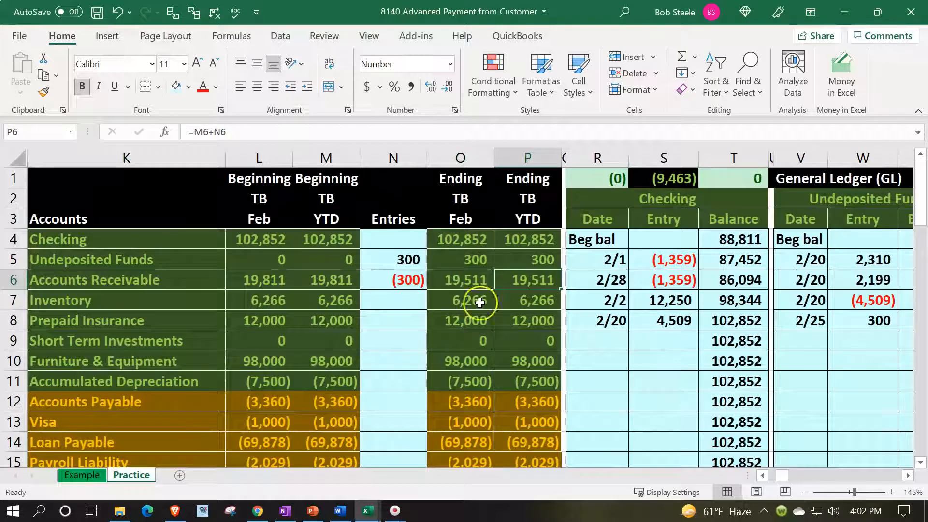
{"action": "left_click", "coordinate": [596, 183]}
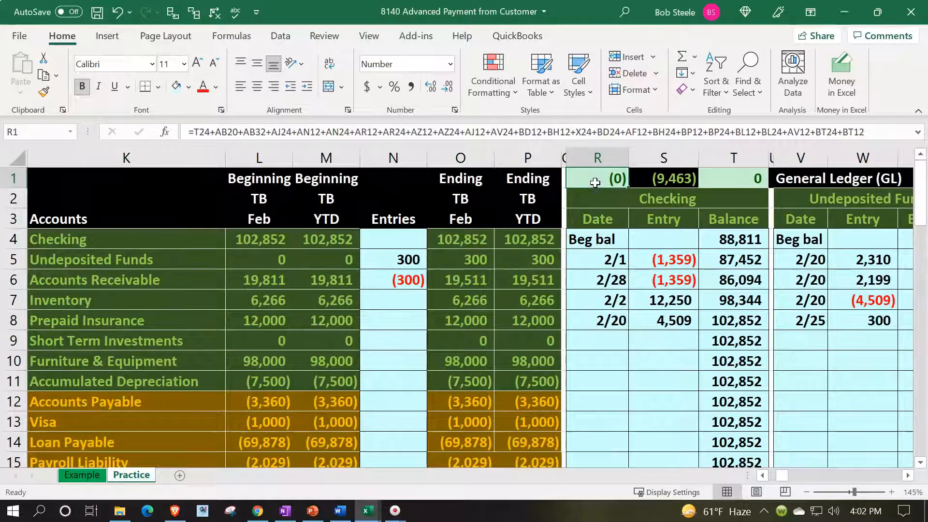
Enter the date 2/25 in BV5 of the Anderson Guitars account in the AR Subsidiary Ledger.
{"action": "left_click", "coordinate": [684, 361]}
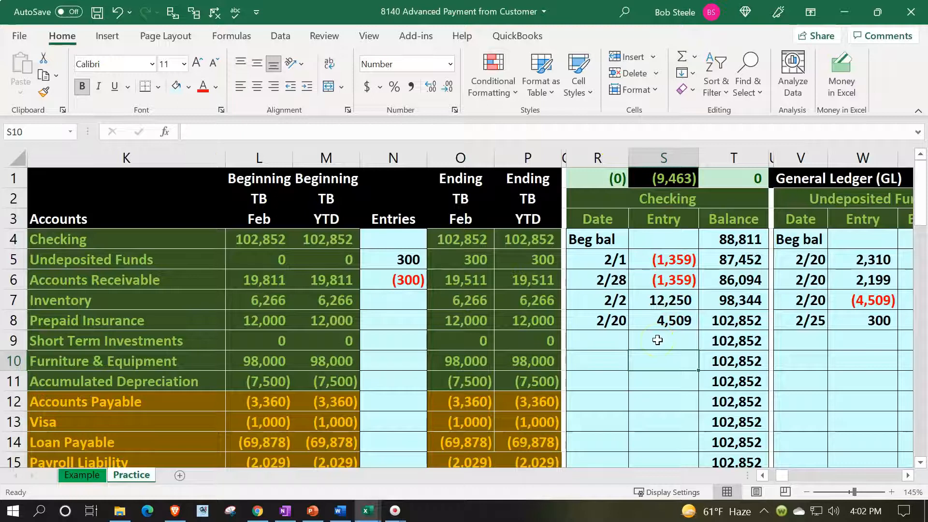
{"action": "key", "text": "Right"}
{"action": "key", "text": "Right"}
{"action": "key", "text": "Right"}
{"action": "key", "text": "Right"}
{"action": "key", "text": "Right"}
{"action": "key", "text": "Right"}
{"action": "key", "text": "Right"}
{"action": "key", "text": "Right"}
{"action": "key", "text": "Right"}
{"action": "key", "text": "Right"}
{"action": "key", "text": "Right"}
{"action": "key", "text": "Right"}
{"action": "key", "text": "Right"}
{"action": "key", "text": "Right"}
{"action": "key", "text": "Right"}
{"action": "key", "text": "Right"}
{"action": "key", "text": "Right"}
{"action": "key", "text": "Right"}
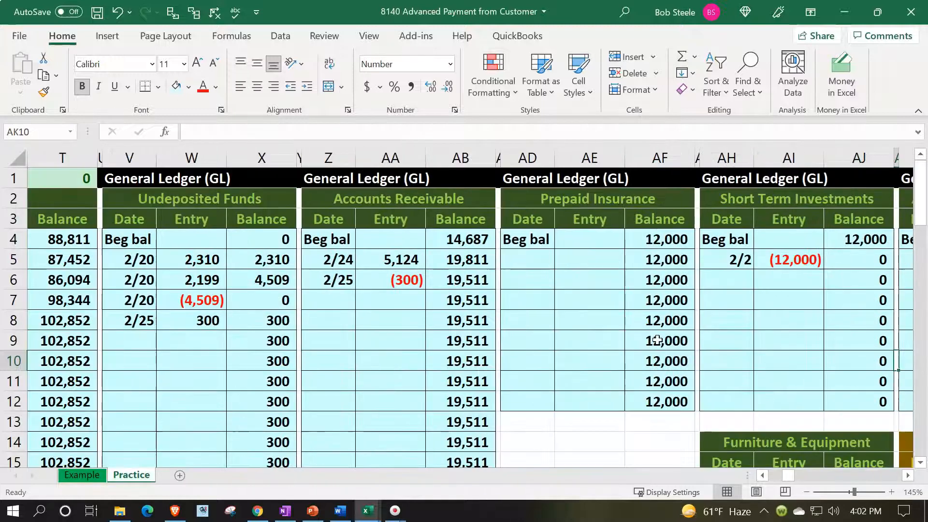
{"action": "key", "text": "Right"}
{"action": "key", "text": "Right"}
{"action": "key", "text": "Right"}
{"action": "key", "text": "Right"}
{"action": "key", "text": "Right"}
{"action": "key", "text": "Right"}
{"action": "key", "text": "Right"}
{"action": "key", "text": "Right"}
{"action": "key", "text": "Right"}
{"action": "key", "text": "Right"}
{"action": "key", "text": "Right"}
{"action": "key", "text": "Right"}
{"action": "key", "text": "Right"}
{"action": "key", "text": "Right"}
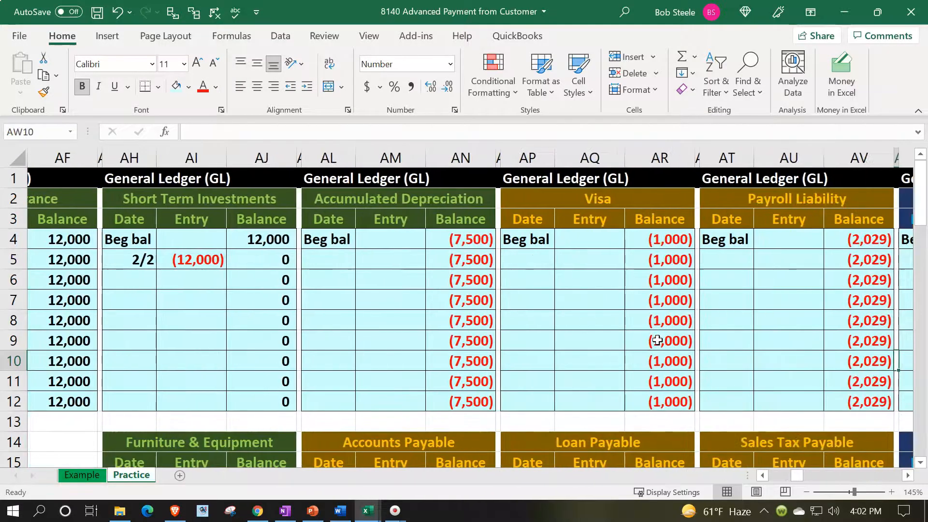
{"action": "key", "text": "Right"}
{"action": "key", "text": "Right"}
{"action": "key", "text": "Right"}
{"action": "key", "text": "Right"}
{"action": "key", "text": "Right"}
{"action": "key", "text": "Right"}
{"action": "key", "text": "Right"}
{"action": "key", "text": "Right"}
{"action": "key", "text": "Right"}
{"action": "key", "text": "Right"}
{"action": "key", "text": "Right"}
{"action": "key", "text": "Right"}
{"action": "key", "text": "Right"}
{"action": "key", "text": "Right"}
{"action": "key", "text": "Right"}
{"action": "key", "text": "Right"}
{"action": "key", "text": "Right"}
{"action": "key", "text": "Right"}
{"action": "key", "text": "Right"}
{"action": "key", "text": "Right"}
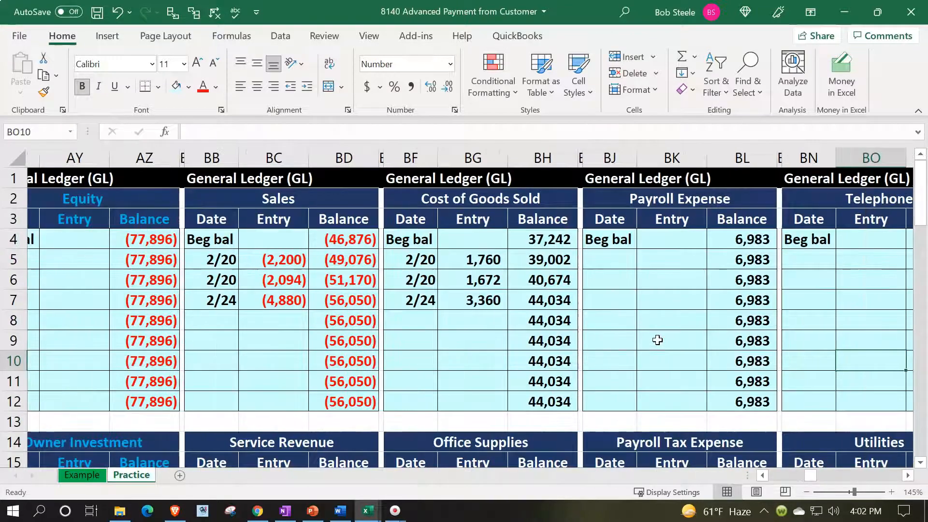
{"action": "key", "text": "Right"}
{"action": "key", "text": "Right"}
{"action": "key", "text": "Right"}
{"action": "key", "text": "Right"}
{"action": "key", "text": "Right"}
{"action": "key", "text": "Right"}
{"action": "key", "text": "Right"}
{"action": "key", "text": "Right"}
{"action": "key", "text": "Right"}
{"action": "key", "text": "Right"}
{"action": "key", "text": "Right"}
{"action": "key", "text": "Right"}
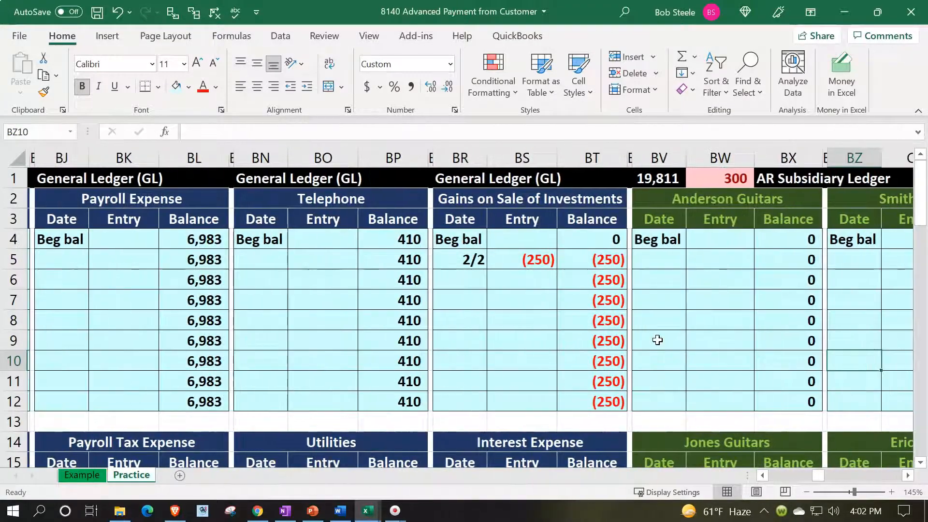
{"action": "key", "text": "Right"}
{"action": "key", "text": "Left"}
{"action": "key", "text": "Left"}
{"action": "key", "text": "Left"}
{"action": "key", "text": "Left"}
{"action": "key", "text": "Left"}
{"action": "key", "text": "Left"}
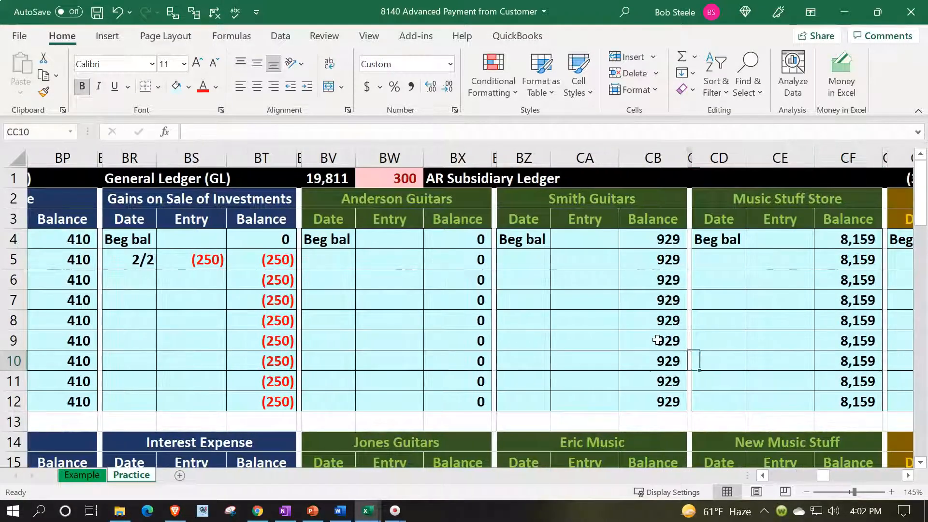
{"action": "key", "text": "Left"}
{"action": "key", "text": "Left"}
{"action": "key", "text": "Left"}
{"action": "key", "text": "Up"}
{"action": "key", "text": "Up"}
{"action": "key", "text": "Up"}
{"action": "key", "text": "Up"}
{"action": "key", "text": "Up"}
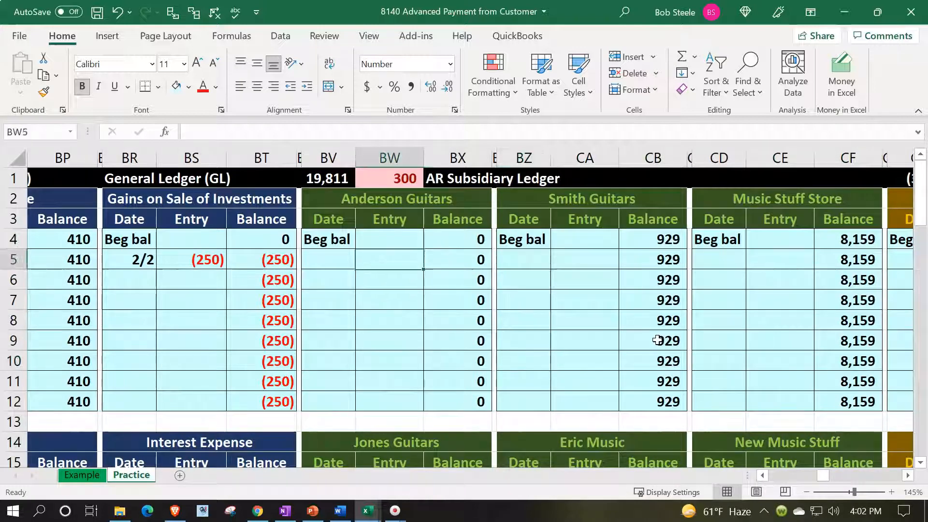
{"action": "key", "text": "Left"}
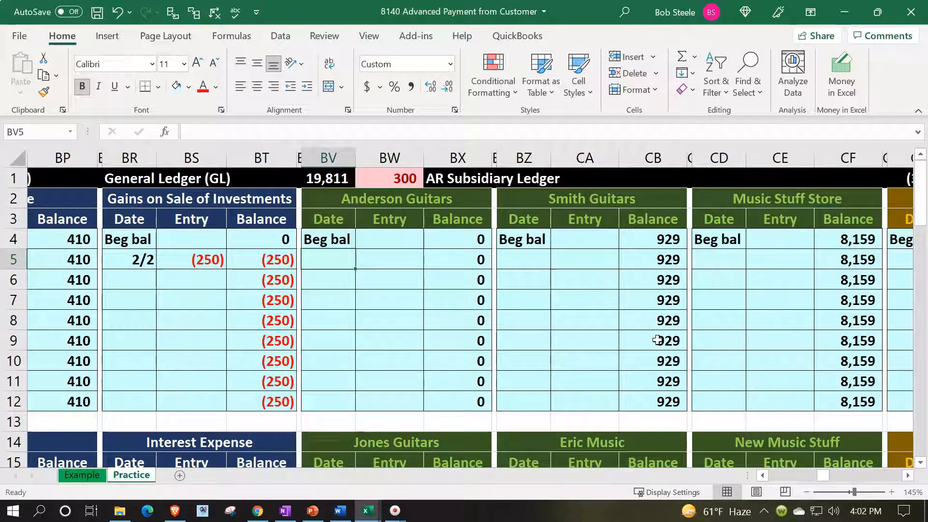
{"action": "type", "text": "2/25"}
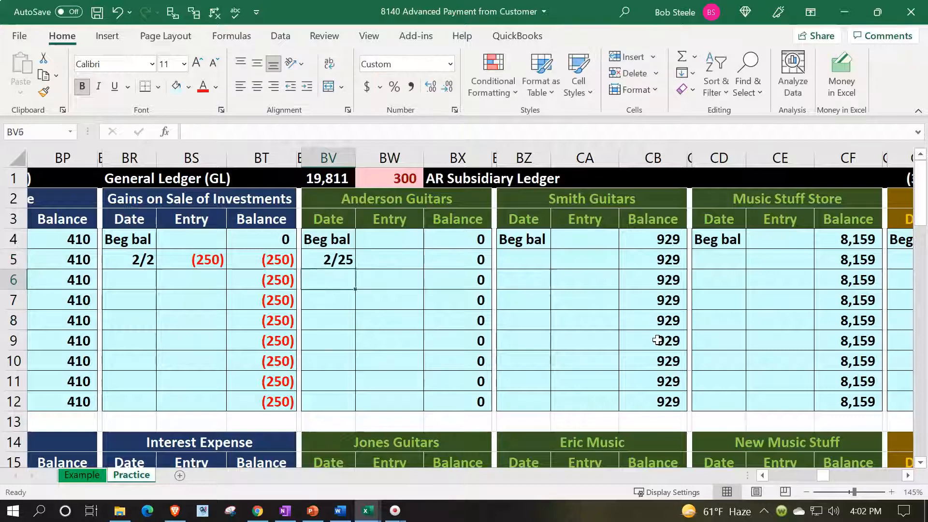
Post the credit to Anderson Guitars in the AR Subsidiary Ledger by linking entry cell BW5 to the Accounts Receivable credit in journal cell I13.
{"action": "key", "text": "Tab"}
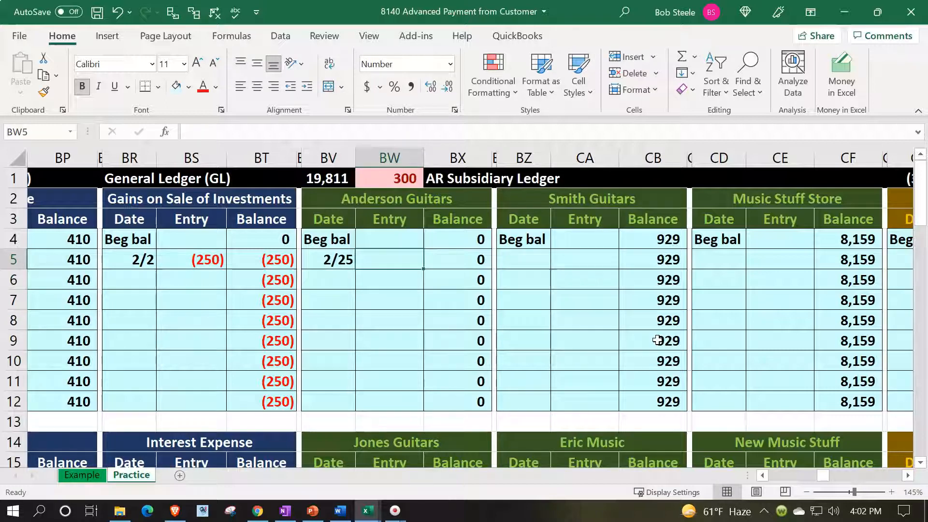
{"action": "type", "text": "="}
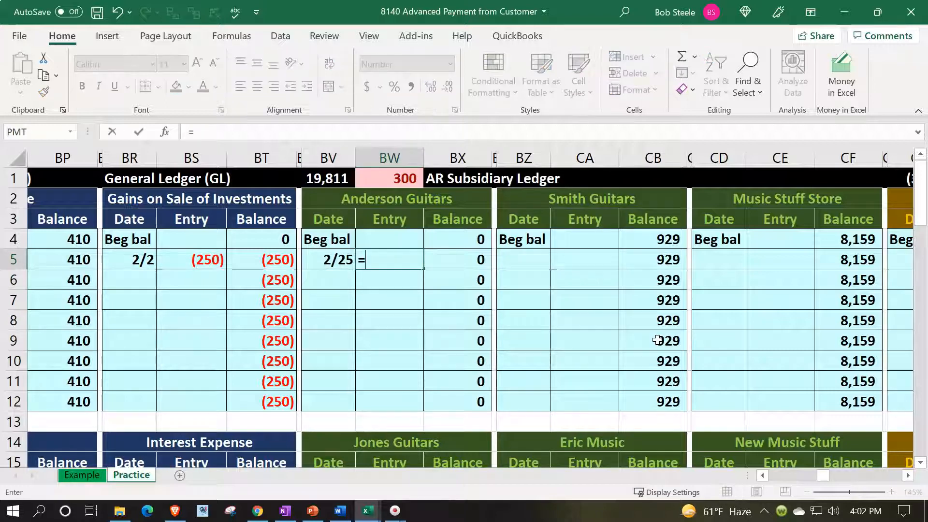
{"action": "key", "text": "Left"}
{"action": "key", "text": "Left"}
{"action": "key", "text": "Left"}
{"action": "key", "text": "Left"}
{"action": "key", "text": "Left"}
{"action": "key", "text": "Left"}
{"action": "key", "text": "Left"}
{"action": "key", "text": "Left"}
{"action": "key", "text": "Left"}
{"action": "key", "text": "Left"}
{"action": "key", "text": "Left"}
{"action": "key", "text": "Left"}
{"action": "key", "text": "Left"}
{"action": "key", "text": "Left"}
{"action": "key", "text": "Left"}
{"action": "key", "text": "Left"}
{"action": "key", "text": "Left"}
{"action": "key", "text": "Left"}
{"action": "key", "text": "Left"}
{"action": "key", "text": "Left"}
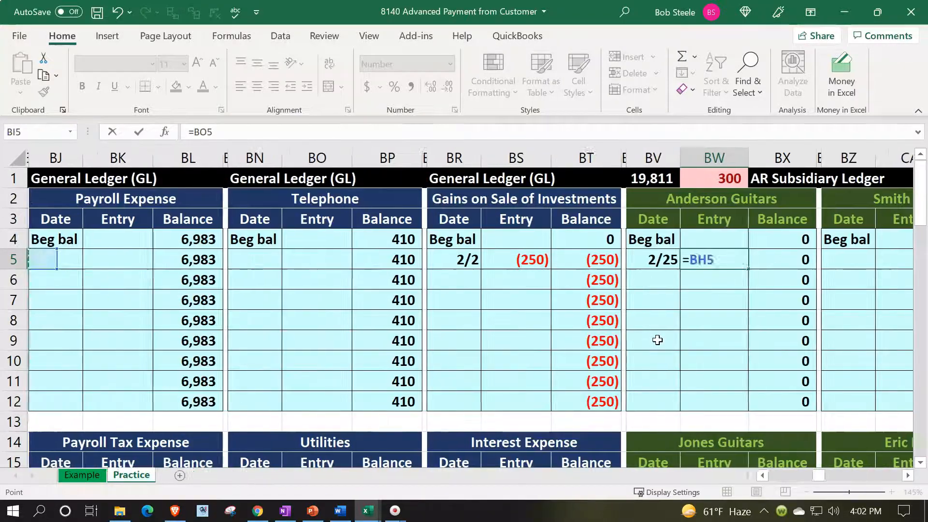
{"action": "key", "text": "Left"}
{"action": "key", "text": "Left"}
{"action": "key", "text": "Left"}
{"action": "key", "text": "Left"}
{"action": "key", "text": "Left"}
{"action": "key", "text": "Left"}
{"action": "key", "text": "Left"}
{"action": "key", "text": "Left"}
{"action": "key", "text": "Left"}
{"action": "key", "text": "Left"}
{"action": "key", "text": "Left"}
{"action": "key", "text": "Left"}
{"action": "key", "text": "Left"}
{"action": "key", "text": "Left"}
{"action": "key", "text": "Left"}
{"action": "key", "text": "Left"}
{"action": "key", "text": "Left"}
{"action": "key", "text": "Left"}
{"action": "key", "text": "Left"}
{"action": "key", "text": "Left"}
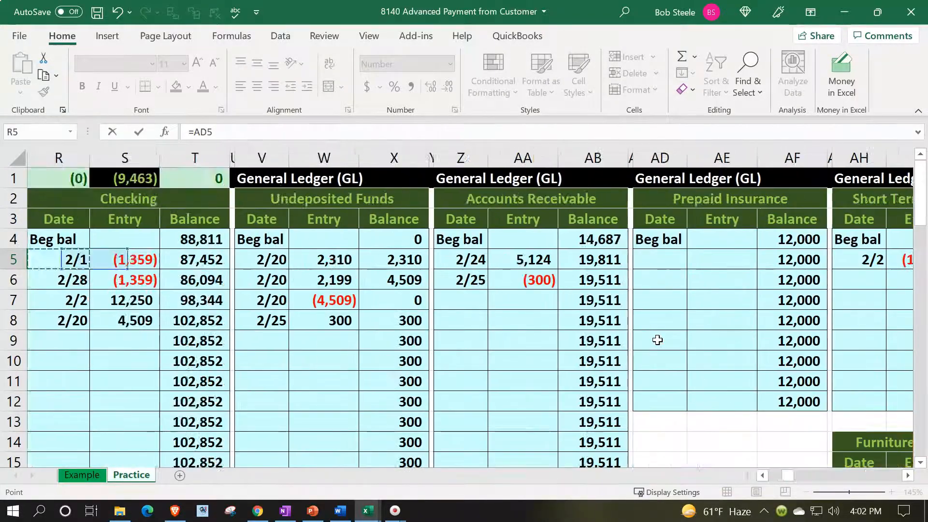
{"action": "key", "text": "Right"}
{"action": "key", "text": "Right"}
{"action": "key", "text": "Down"}
{"action": "key", "text": "Down"}
{"action": "key", "text": "Down"}
{"action": "key", "text": "Down"}
{"action": "key", "text": "Down"}
{"action": "key", "text": "Down"}
{"action": "key", "text": "Down"}
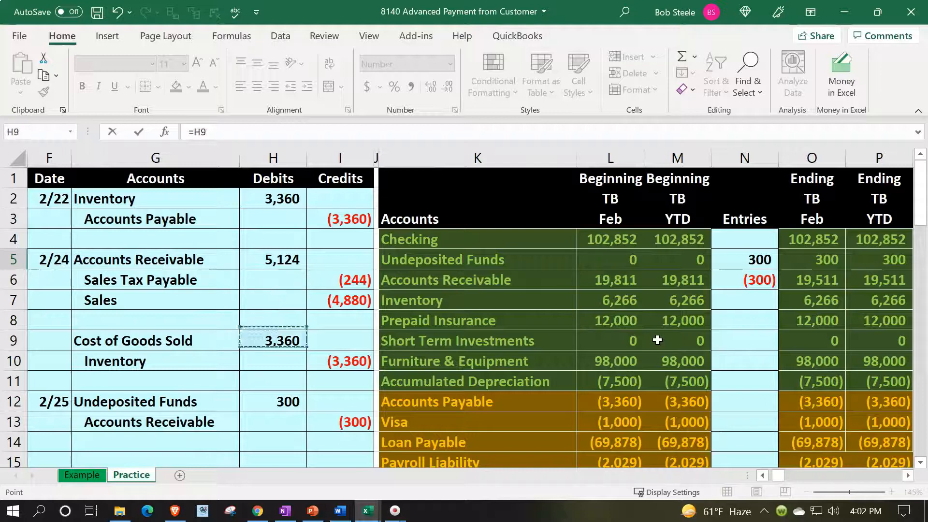
{"action": "key", "text": "Down"}
{"action": "key", "text": "Right"}
{"action": "key", "text": "Return"}
Review the customer accounts in the AR Subsidiary Ledger, checking the Anderson Guitars balance and the check total in BW1.
{"action": "key", "text": "Right"}
{"action": "key", "text": "Right"}
{"action": "key", "text": "Right"}
{"action": "key", "text": "Right"}
{"action": "key", "text": "Right"}
{"action": "key", "text": "Right"}
{"action": "key", "text": "Right"}
{"action": "key", "text": "Right"}
{"action": "key", "text": "Right"}
{"action": "key", "text": "Right"}
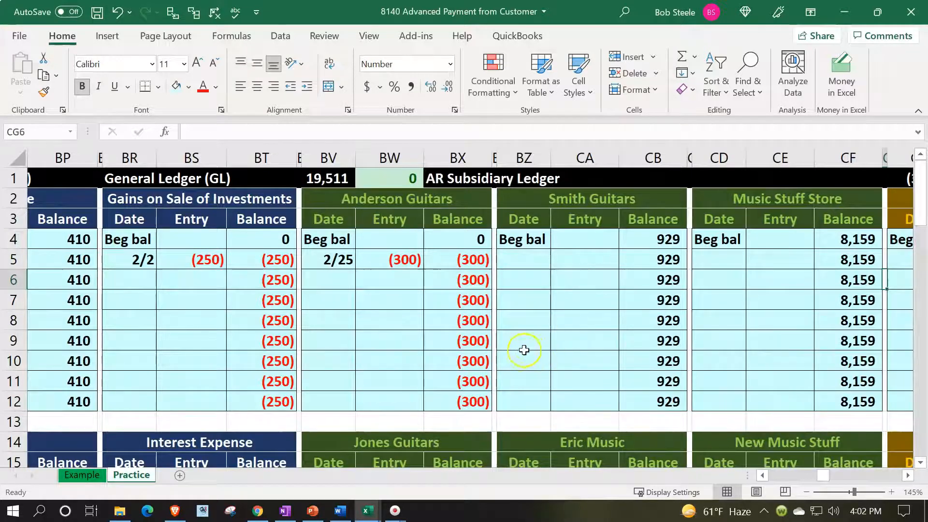
{"action": "left_click", "coordinate": [478, 321]}
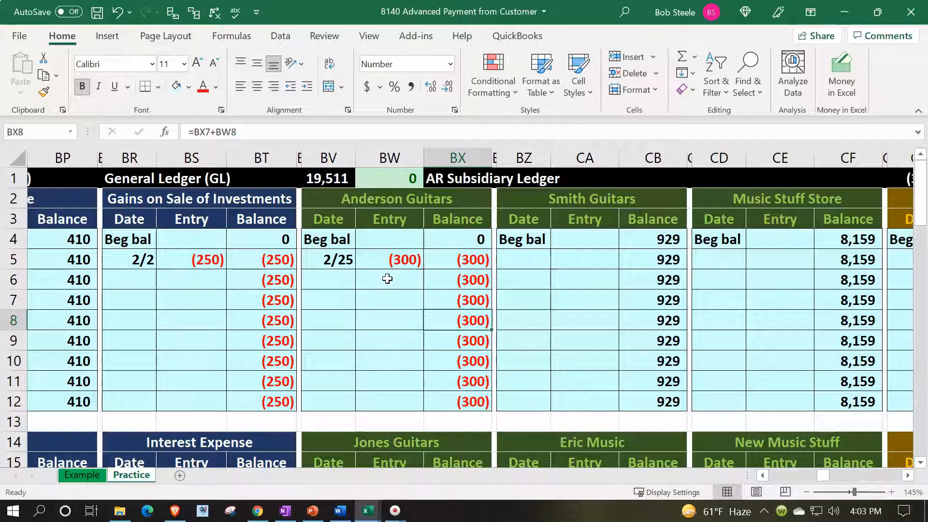
{"action": "left_click_drag", "start_coordinate": [342, 286], "coordinate": [359, 278]}
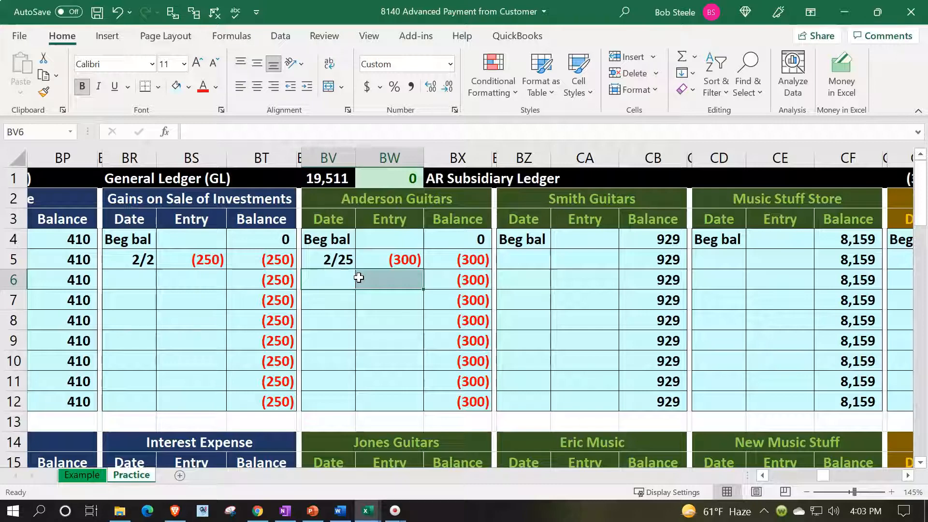
Date the second advance payment journal entry 2/25 by linking F15 to the date in F12.
{"action": "key", "text": "Left"}
{"action": "key", "text": "Left"}
{"action": "key", "text": "Left"}
{"action": "key", "text": "Left"}
{"action": "key", "text": "Left"}
{"action": "key", "text": "Left"}
{"action": "key", "text": "Left"}
{"action": "key", "text": "Left"}
{"action": "key", "text": "Left"}
{"action": "key", "text": "Left"}
{"action": "key", "text": "Left"}
{"action": "key", "text": "Left"}
{"action": "key", "text": "Left"}
{"action": "key", "text": "Left"}
{"action": "key", "text": "Left"}
{"action": "key", "text": "Left"}
{"action": "key", "text": "Left"}
{"action": "key", "text": "Left"}
{"action": "key", "text": "Left"}
{"action": "key", "text": "Left"}
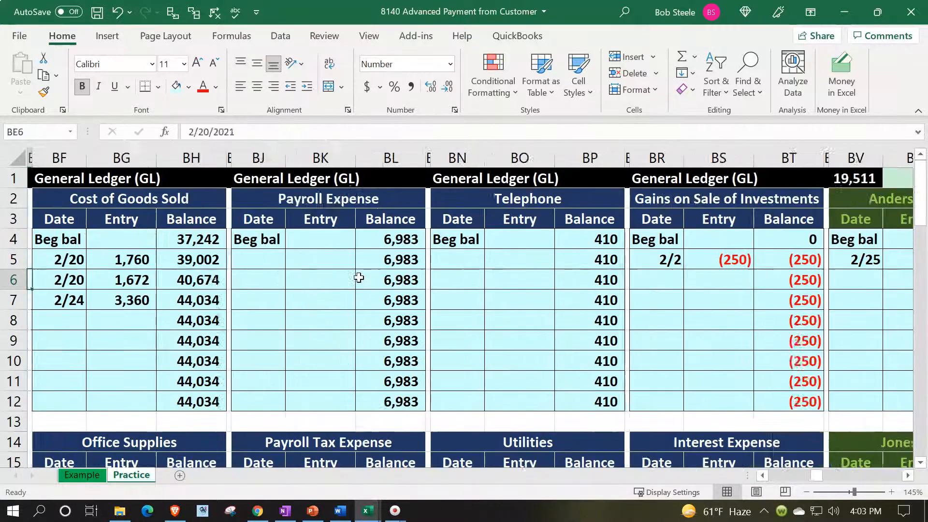
{"action": "key", "text": "Left"}
{"action": "key", "text": "Left"}
{"action": "key", "text": "Left"}
{"action": "key", "text": "Left"}
{"action": "key", "text": "Left"}
{"action": "key", "text": "Left"}
{"action": "key", "text": "Left"}
{"action": "key", "text": "Left"}
{"action": "key", "text": "Left"}
{"action": "key", "text": "Left"}
{"action": "key", "text": "Left"}
{"action": "key", "text": "Left"}
{"action": "key", "text": "Left"}
{"action": "key", "text": "Left"}
{"action": "key", "text": "Left"}
{"action": "key", "text": "Left"}
{"action": "key", "text": "Left"}
{"action": "key", "text": "Left"}
{"action": "key", "text": "Left"}
{"action": "key", "text": "Left"}
{"action": "key", "text": "Down"}
{"action": "key", "text": "Down"}
{"action": "key", "text": "Down"}
{"action": "key", "text": "Down"}
{"action": "key", "text": "Down"}
{"action": "key", "text": "Down"}
{"action": "key", "text": "Down"}
{"action": "key", "text": "Down"}
{"action": "key", "text": "Down"}
{"action": "key", "text": "Down"}
{"action": "key", "text": "Down"}
{"action": "key", "text": "Down"}
{"action": "key", "text": "Down"}
{"action": "key", "text": "Down"}
{"action": "key", "text": "Up"}
{"action": "key", "text": "Up"}
{"action": "key", "text": "Up"}
{"action": "key", "text": "Up"}
{"action": "key", "text": "Up"}
{"action": "type", "text": "+"}
{"action": "key", "text": "Up"}
{"action": "key", "text": "Up"}
{"action": "key", "text": "Up"}
{"action": "key", "text": "Tab"}
Enter Undeposited Funds as the debit account in G15 by linking it to the trial balance account name in K5.
{"action": "type", "text": "+"}
{"action": "key", "text": "Right"}
{"action": "key", "text": "Right"}
{"action": "key", "text": "Up"}
{"action": "key", "text": "Right"}
{"action": "key", "text": "Up"}
{"action": "key", "text": "Up"}
{"action": "key", "text": "Up"}
{"action": "key", "text": "Up"}
{"action": "key", "text": "Up"}
{"action": "key", "text": "Up"}
{"action": "key", "text": "Up"}
{"action": "key", "text": "Up"}
{"action": "key", "text": "Up"}
{"action": "key", "text": "Up"}
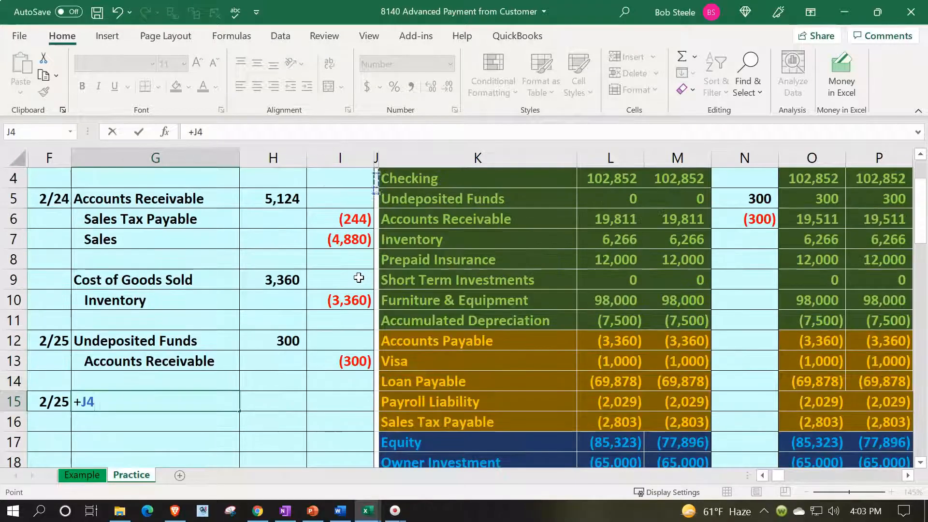
{"action": "key", "text": "Down"}
{"action": "key", "text": "Right"}
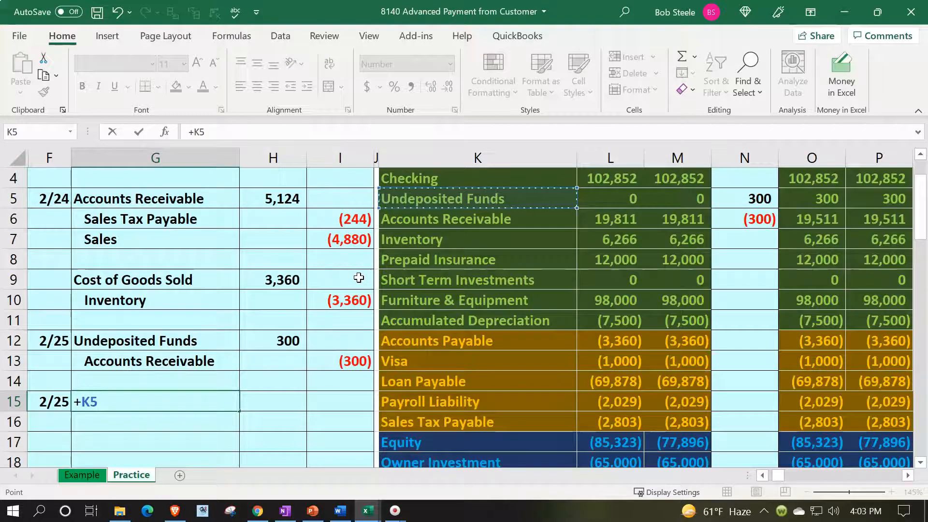
{"action": "key", "text": "Return"}
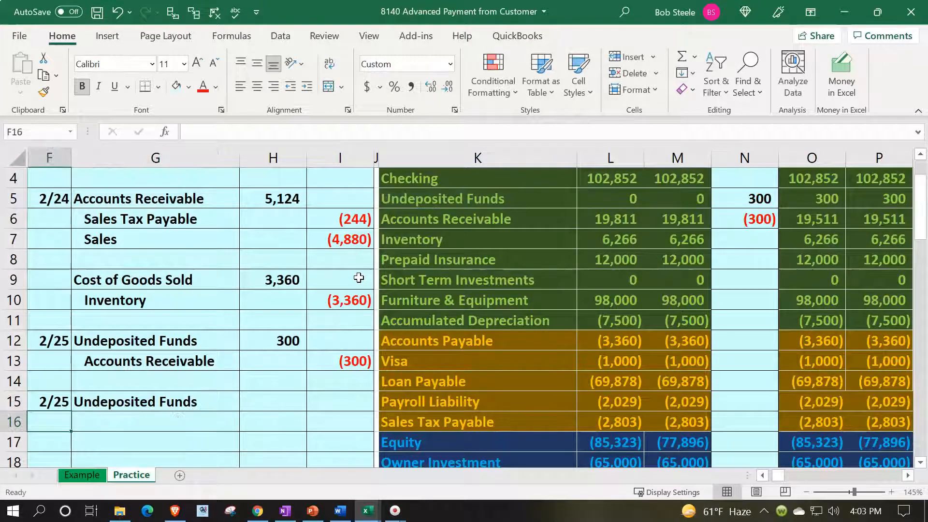
Enter Accounts Receivable as the credit account in G16 by linking it to trial balance cell K6, and indent it.
{"action": "type", "text": "="}
{"action": "key", "text": "Right"}
{"action": "key", "text": "Right"}
{"action": "key", "text": "Right"}
{"action": "key", "text": "Right"}
{"action": "key", "text": "Up"}
{"action": "key", "text": "Up"}
{"action": "key", "text": "Up"}
{"action": "key", "text": "Up"}
{"action": "key", "text": "Up"}
{"action": "key", "text": "Up"}
{"action": "key", "text": "Up"}
{"action": "key", "text": "Up"}
{"action": "key", "text": "Up"}
{"action": "key", "text": "Up"}
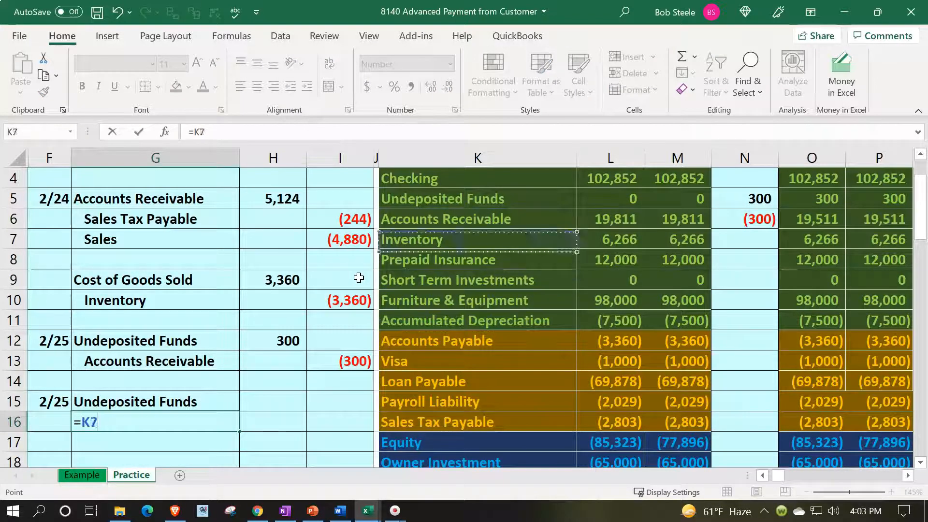
{"action": "key", "text": "Return"}
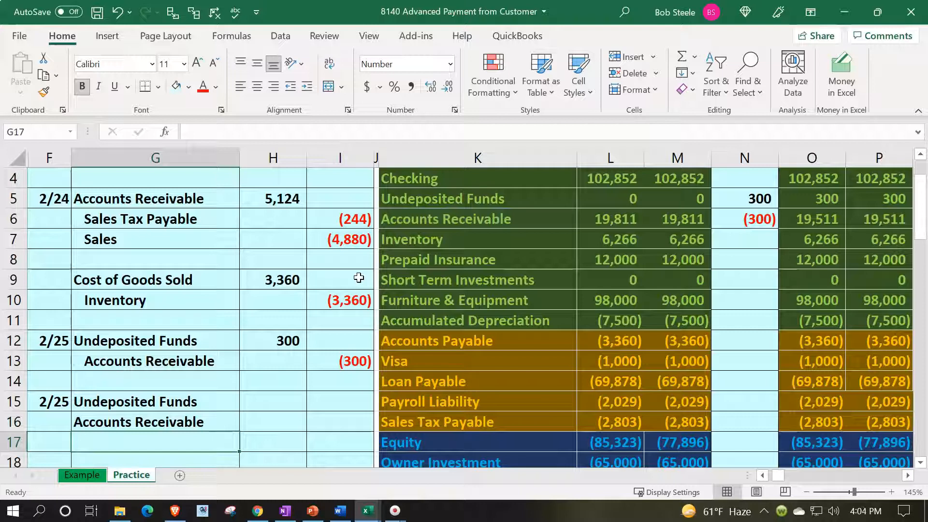
{"action": "key", "text": "Up"}
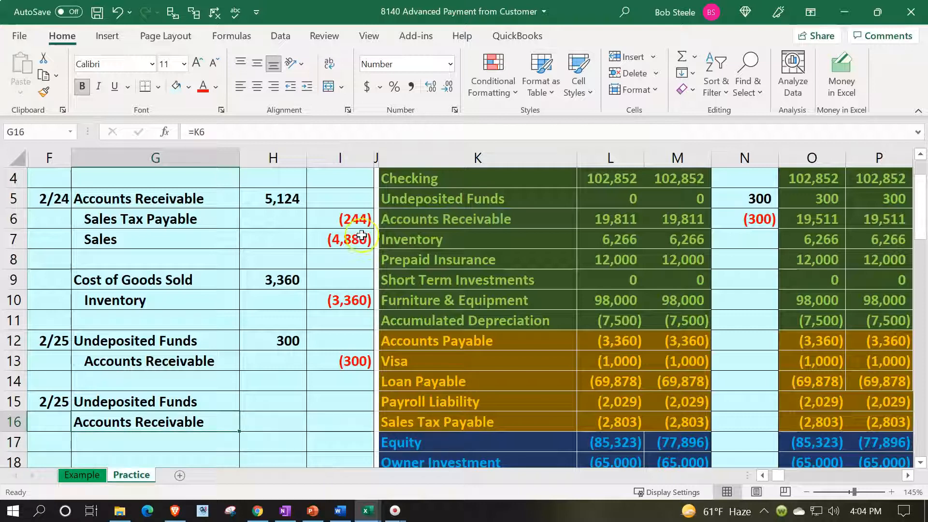
{"action": "left_click", "coordinate": [308, 87]}
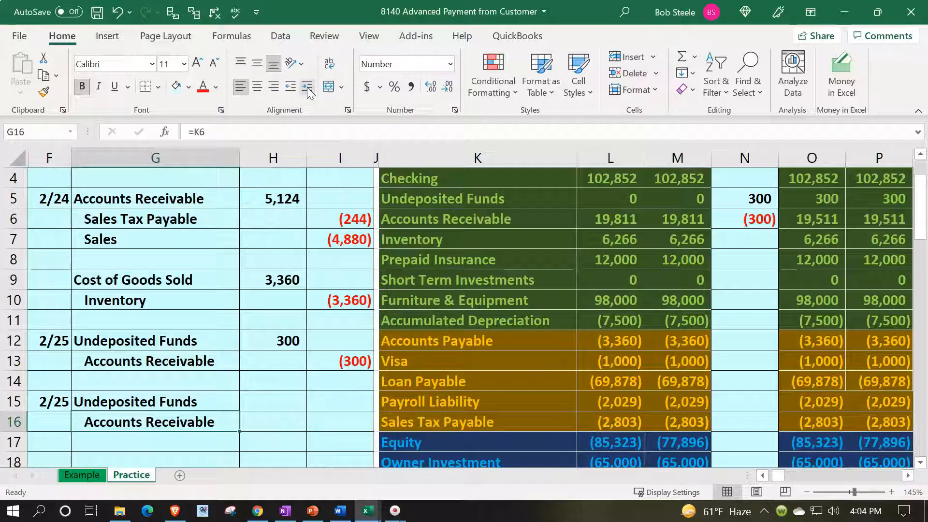
Enter a 250 debit for Undeposited Funds in H15 and credit Accounts Receivable in I16 with the negative of H15.
{"action": "key", "text": "Up"}
{"action": "key", "text": "Right"}
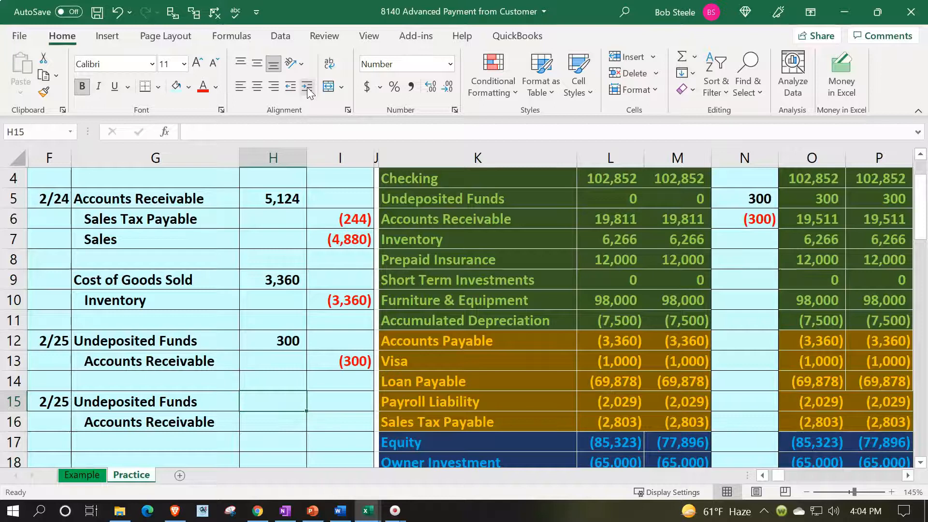
{"action": "type", "text": "250"}
{"action": "key", "text": "Return"}
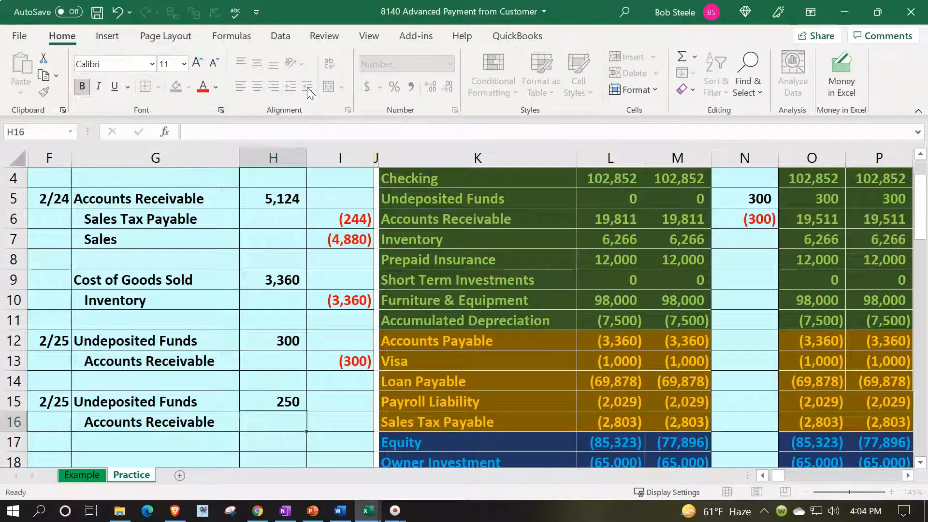
{"action": "key", "text": "Right"}
{"action": "type", "text": "-"}
{"action": "key", "text": "Left"}
{"action": "key", "text": "Up"}
{"action": "key", "text": "Return"}
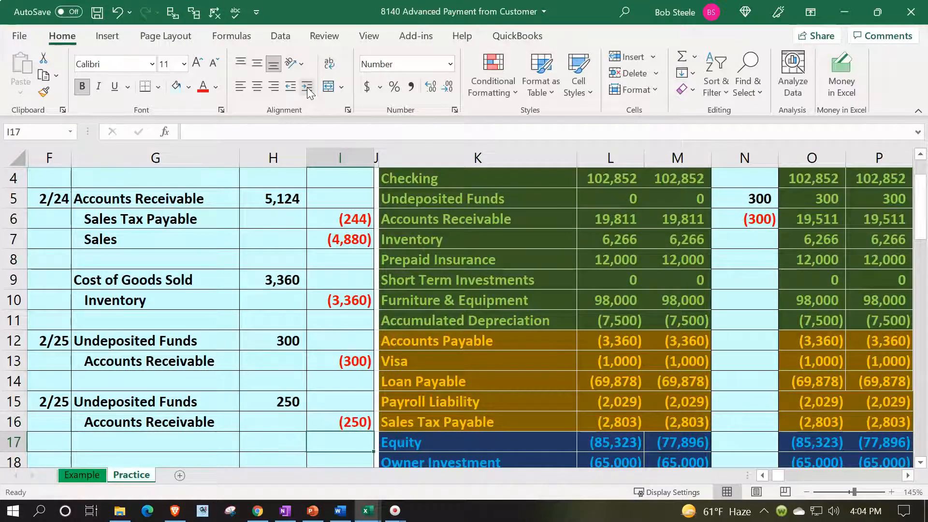
Post the second advance payment to Undeposited Funds in the trial balance by adding H15 to the formula in N5.
{"action": "key", "text": "Up"}
{"action": "key", "text": "Up"}
{"action": "key", "text": "Up"}
{"action": "key", "text": "Up"}
{"action": "key", "text": "Up"}
{"action": "key", "text": "Up"}
{"action": "key", "text": "Up"}
{"action": "key", "text": "Up"}
{"action": "key", "text": "Up"}
{"action": "key", "text": "Up"}
{"action": "key", "text": "Up"}
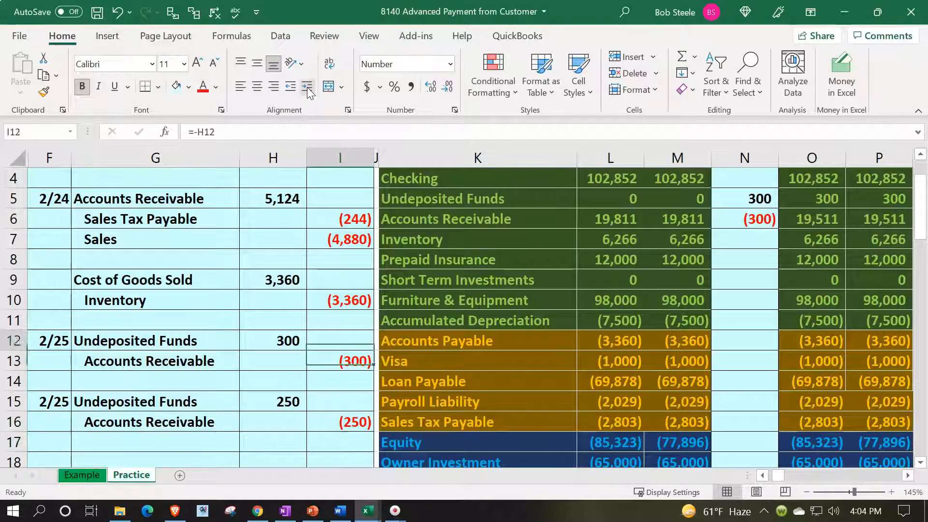
{"action": "key", "text": "Up"}
{"action": "key", "text": "Right"}
{"action": "key", "text": "Right"}
{"action": "key", "text": "Right"}
{"action": "key", "text": "Right"}
{"action": "key", "text": "Right"}
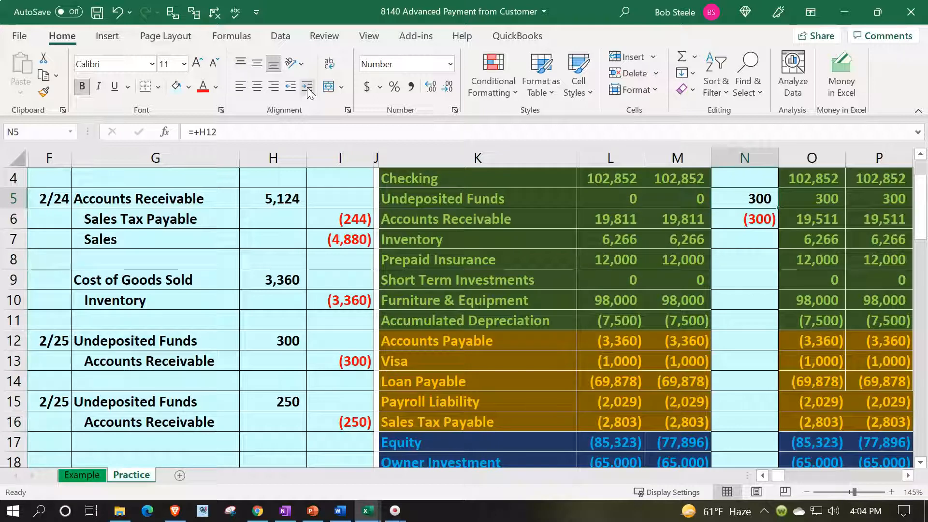
{"action": "key", "text": "F2"}
{"action": "type", "text": "+"}
{"action": "key", "text": "Down"}
{"action": "key", "text": "Down"}
{"action": "key", "text": "Down"}
{"action": "key", "text": "Down"}
{"action": "key", "text": "Down"}
{"action": "key", "text": "Down"}
{"action": "key", "text": "Down"}
{"action": "key", "text": "Down"}
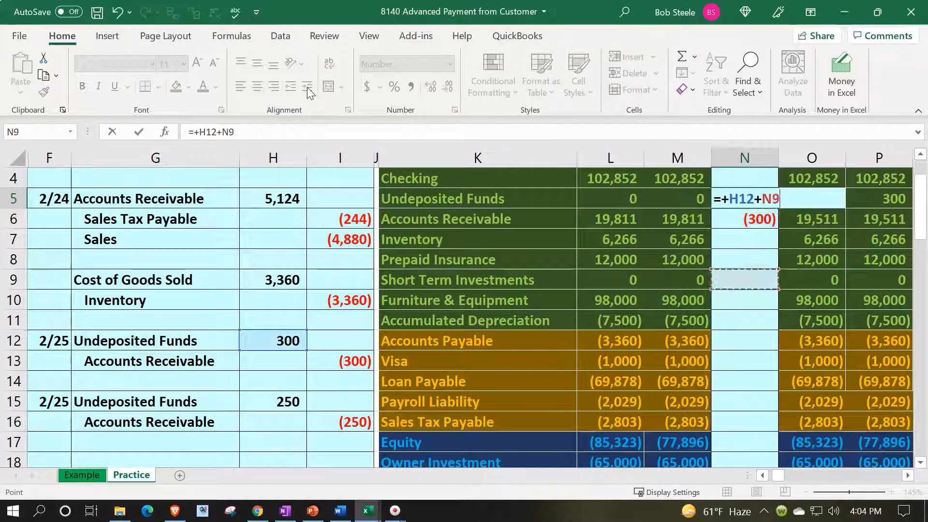
{"action": "key", "text": "Left"}
{"action": "key", "text": "Left"}
{"action": "key", "text": "Left"}
{"action": "key", "text": "Left"}
{"action": "key", "text": "Left"}
{"action": "key", "text": "Left"}
{"action": "key", "text": "Down"}
{"action": "key", "text": "Down"}
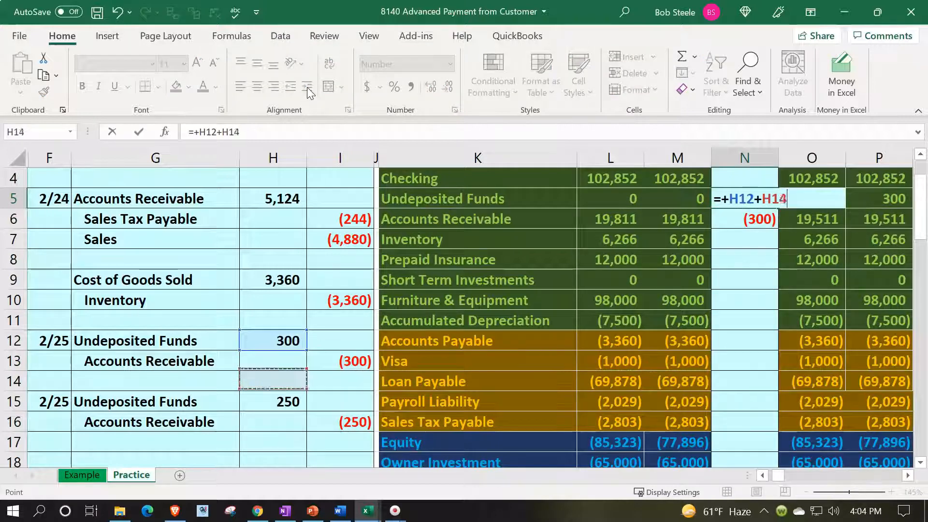
{"action": "key", "text": "Return"}
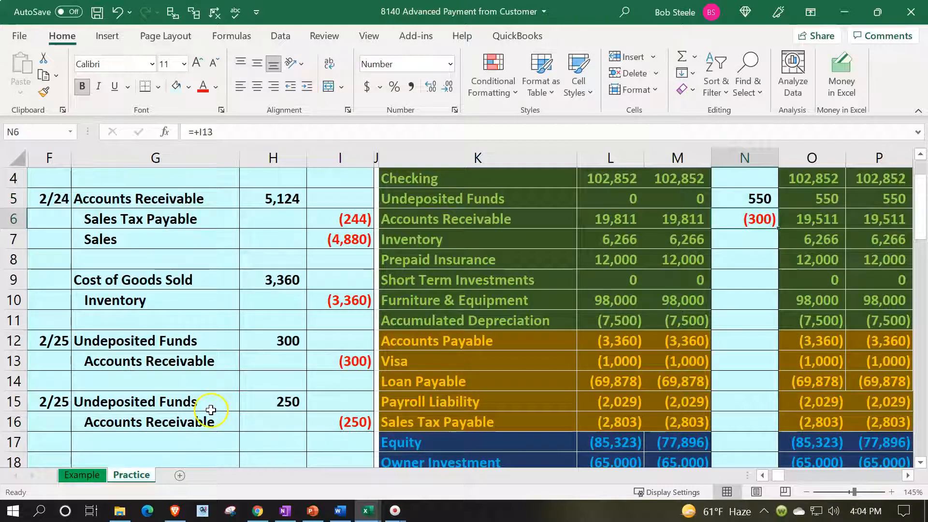
Post the second credit to Accounts Receivable in the trial balance by adding I16 to the formula in N6.
{"action": "key", "text": "F2"}
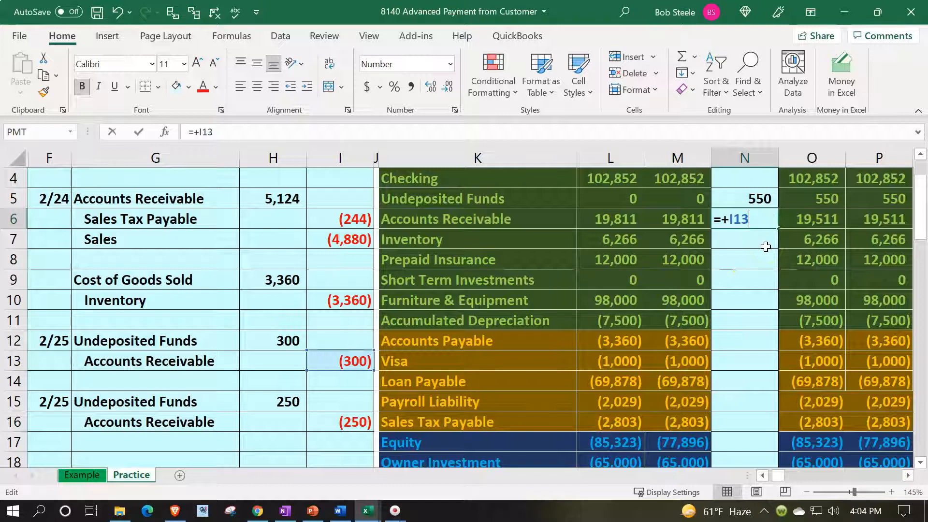
{"action": "type", "text": "+"}
{"action": "key", "text": "Down"}
{"action": "key", "text": "Down"}
{"action": "key", "text": "Down"}
{"action": "key", "text": "Down"}
{"action": "key", "text": "Down"}
{"action": "key", "text": "Down"}
{"action": "key", "text": "Down"}
{"action": "key", "text": "Down"}
{"action": "key", "text": "Left"}
{"action": "key", "text": "Left"}
{"action": "key", "text": "Left"}
{"action": "key", "text": "Left"}
{"action": "key", "text": "Left"}
{"action": "key", "text": "Down"}
{"action": "key", "text": "Down"}
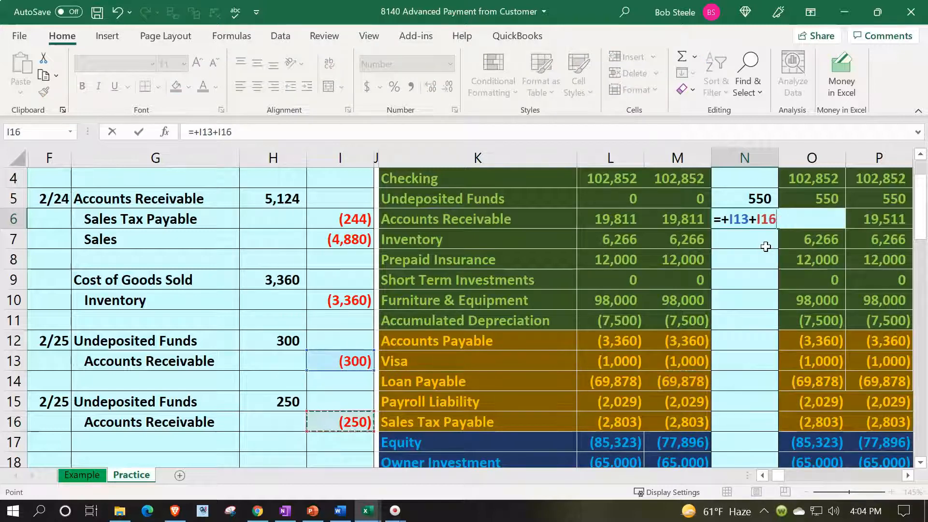
{"action": "key", "text": "Return"}
Date the third advance payment journal entry 2/25 in F18.
{"action": "key", "text": "Down"}
{"action": "key", "text": "Down"}
{"action": "key", "text": "Down"}
{"action": "key", "text": "Down"}
{"action": "key", "text": "Down"}
{"action": "key", "text": "Down"}
{"action": "key", "text": "Down"}
{"action": "key", "text": "Down"}
{"action": "key", "text": "Down"}
{"action": "key", "text": "Down"}
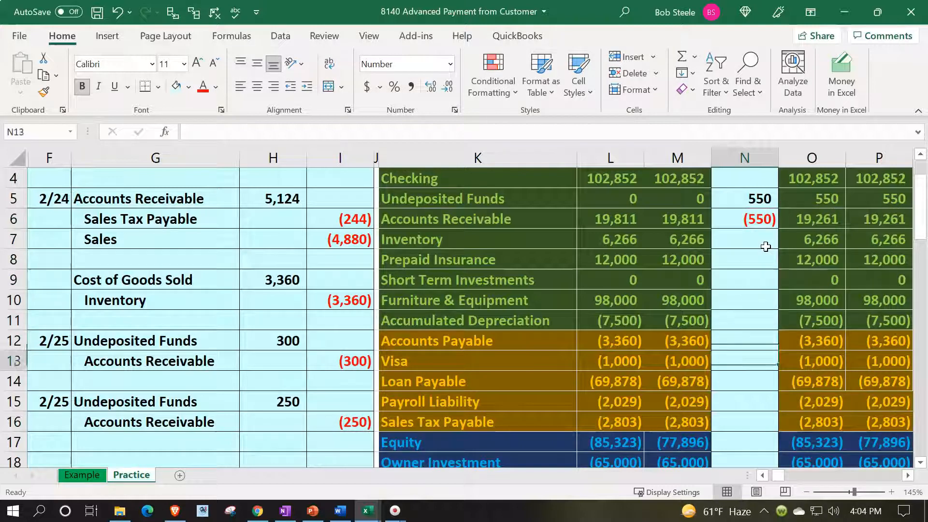
{"action": "key", "text": "Left"}
{"action": "key", "text": "Left"}
{"action": "key", "text": "Left"}
{"action": "key", "text": "Left"}
{"action": "key", "text": "Left"}
{"action": "key", "text": "Left"}
{"action": "key", "text": "Down"}
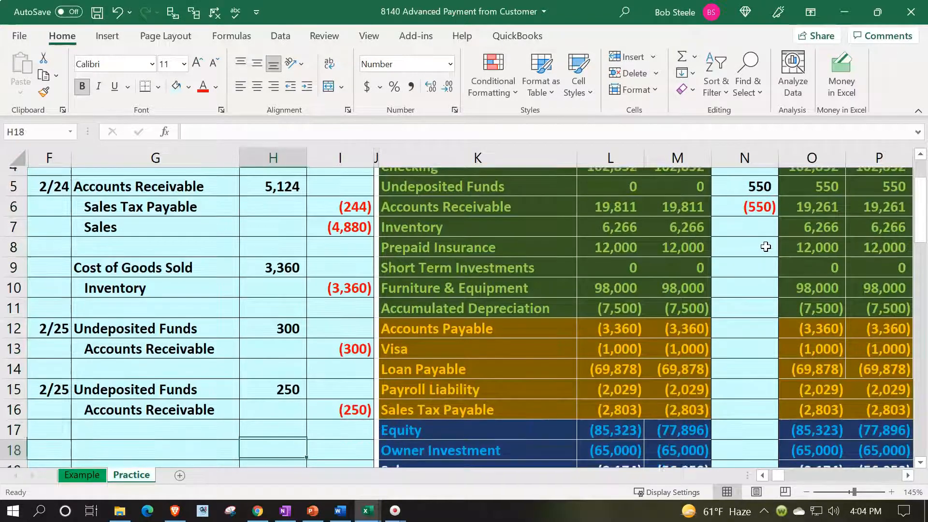
{"action": "key", "text": "Left"}
{"action": "key", "text": "Left"}
{"action": "type", "text": "2/25"}
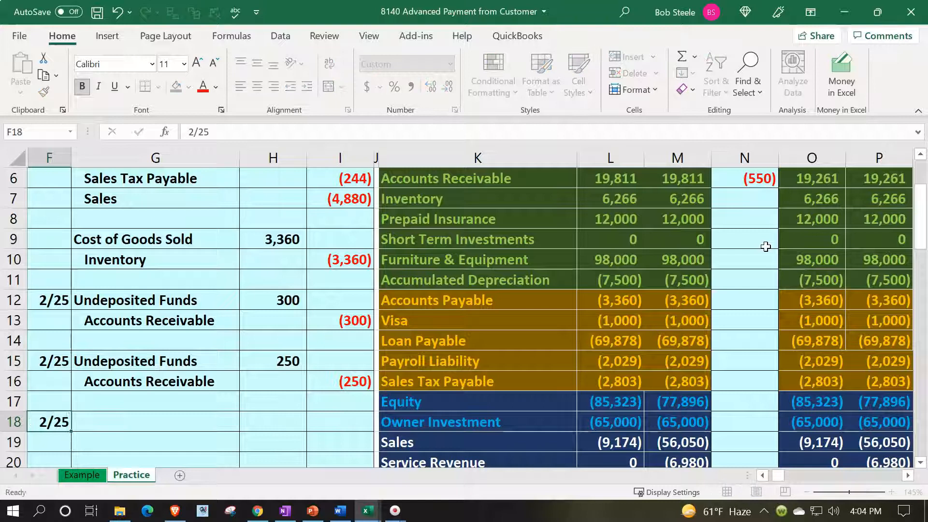
{"action": "key", "text": "Return"}
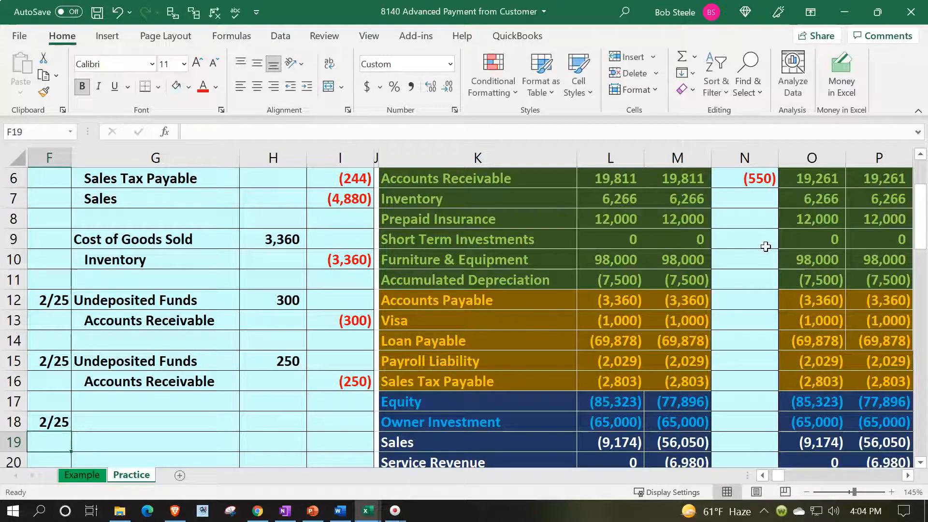
Enter Undeposited Funds as the third entry's debit account in G18 by linking it to trial balance cell K5.
{"action": "key", "text": "Right"}
{"action": "key", "text": "Up"}
{"action": "type", "text": "+"}
{"action": "key", "text": "Right"}
{"action": "key", "text": "Right"}
{"action": "key", "text": "Right"}
{"action": "key", "text": "Right"}
{"action": "key", "text": "Up"}
{"action": "key", "text": "Up"}
{"action": "key", "text": "Up"}
{"action": "key", "text": "Up"}
{"action": "key", "text": "Up"}
{"action": "key", "text": "Up"}
{"action": "key", "text": "Up"}
{"action": "key", "text": "Up"}
{"action": "key", "text": "Up"}
{"action": "key", "text": "Up"}
{"action": "key", "text": "Up"}
{"action": "key", "text": "Up"}
{"action": "key", "text": "Up"}
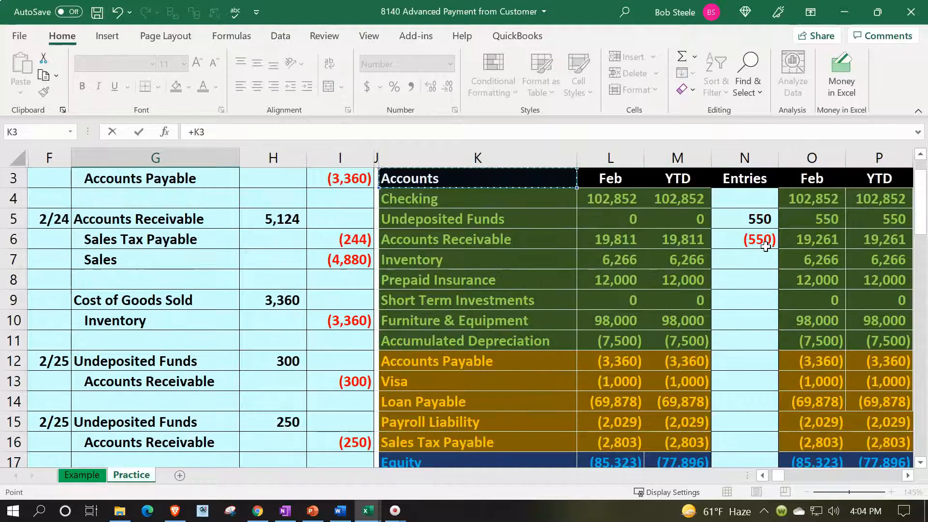
{"action": "key", "text": "Return"}
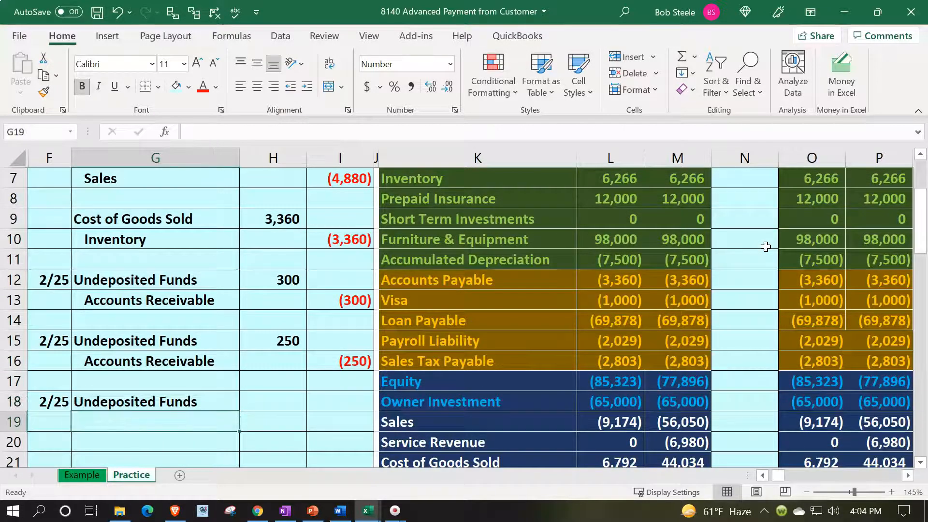
Enter Accounts Receivable as the third entry's credit account in G19 by linking it to K6, and indent it.
{"action": "type", "text": "="}
{"action": "key", "text": "Right"}
{"action": "key", "text": "Right"}
{"action": "key", "text": "Right"}
{"action": "key", "text": "Up"}
{"action": "key", "text": "Up"}
{"action": "key", "text": "Up"}
{"action": "key", "text": "Up"}
{"action": "key", "text": "Up"}
{"action": "key", "text": "Up"}
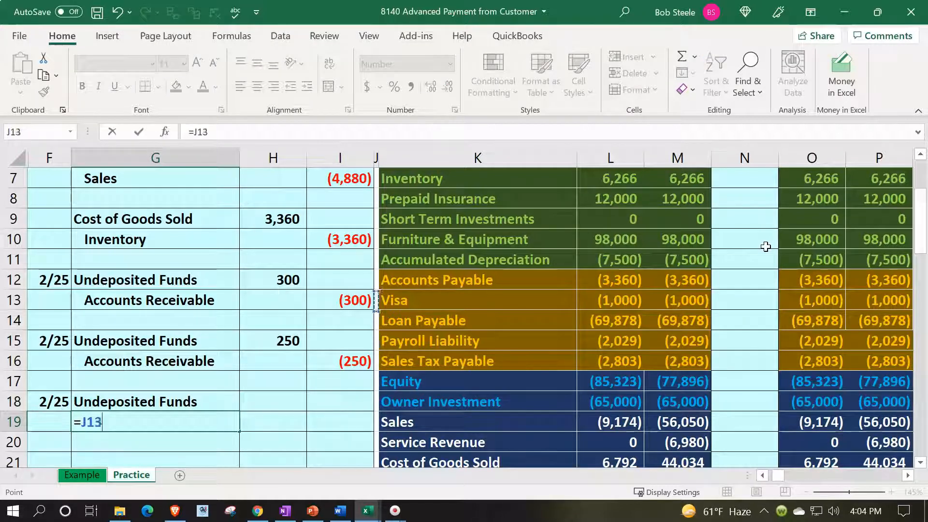
{"action": "key", "text": "Up"}
{"action": "key", "text": "Up"}
{"action": "key", "text": "Up"}
{"action": "key", "text": "Up"}
{"action": "key", "text": "Up"}
{"action": "key", "text": "Up"}
{"action": "key", "text": "Down"}
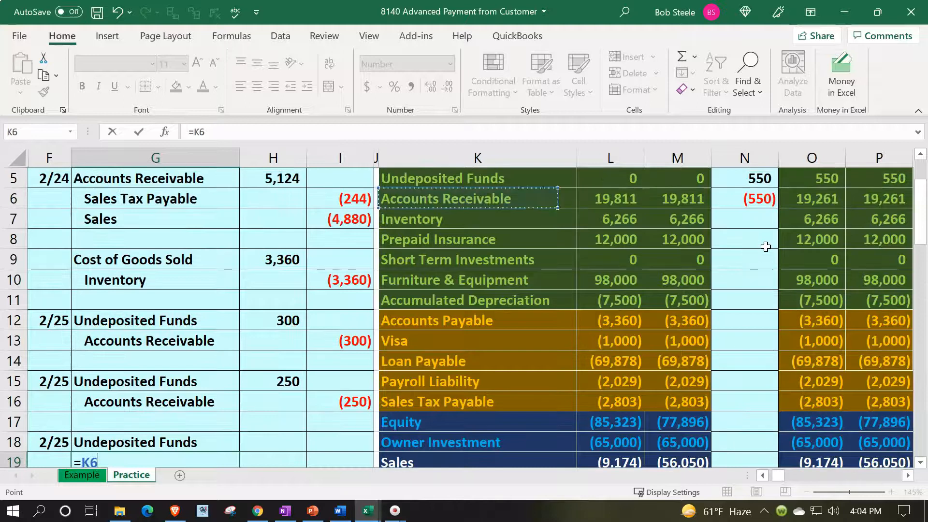
{"action": "key", "text": "Return"}
{"action": "key", "text": "Up"}
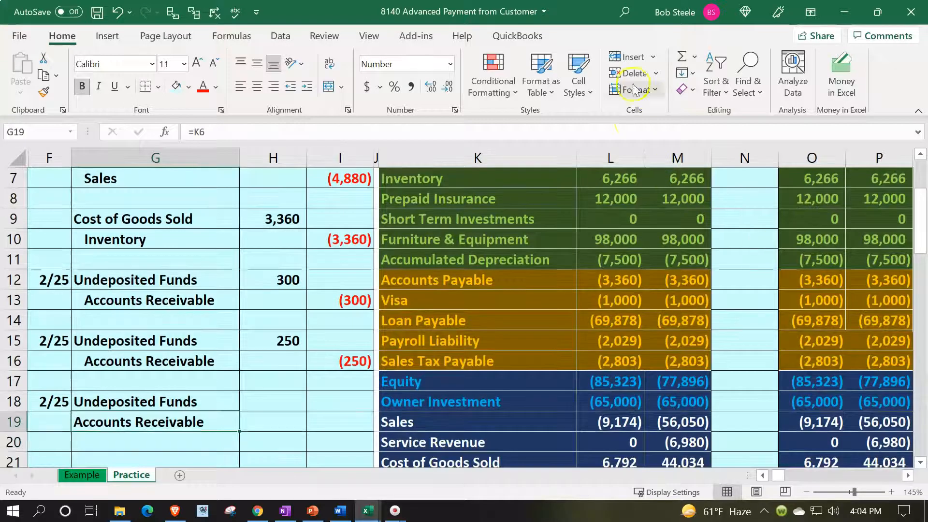
{"action": "left_click", "coordinate": [306, 87]}
Enter a 200 debit for Undeposited Funds in H18 and credit Accounts Receivable in I19 with the negative of H18.
{"action": "key", "text": "Up"}
{"action": "key", "text": "Right"}
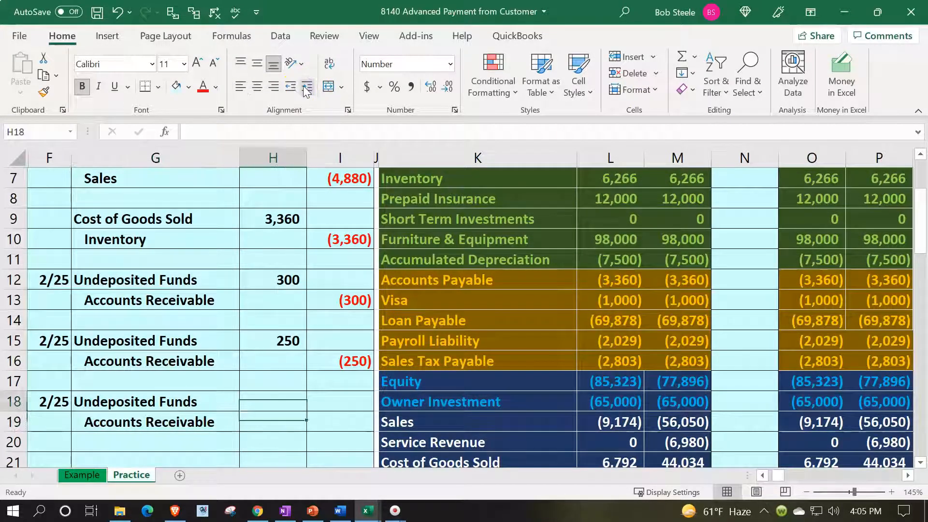
{"action": "type", "text": "20"}
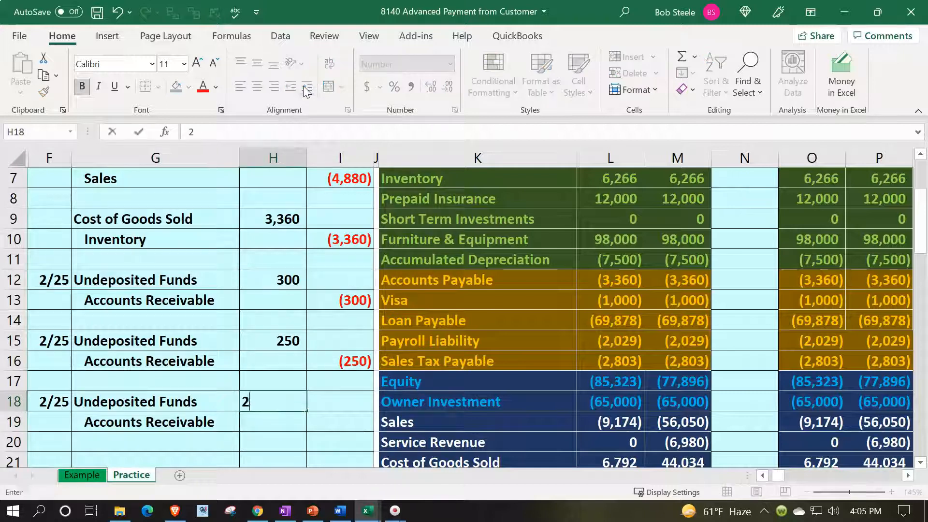
{"action": "key", "text": "Return"}
{"action": "type", "text": "0"}
{"action": "key", "text": "Up"}
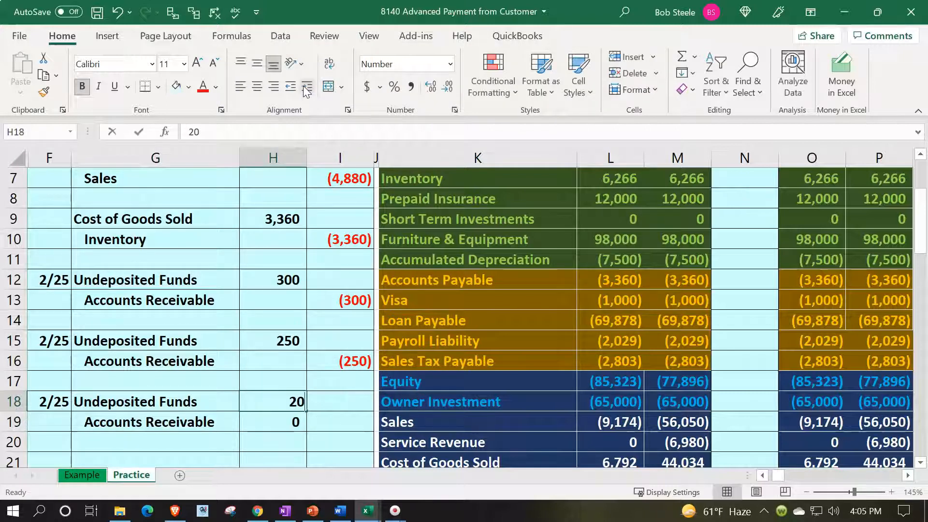
{"action": "type", "text": "0"}
{"action": "key", "text": "Return"}
{"action": "key", "text": "Right"}
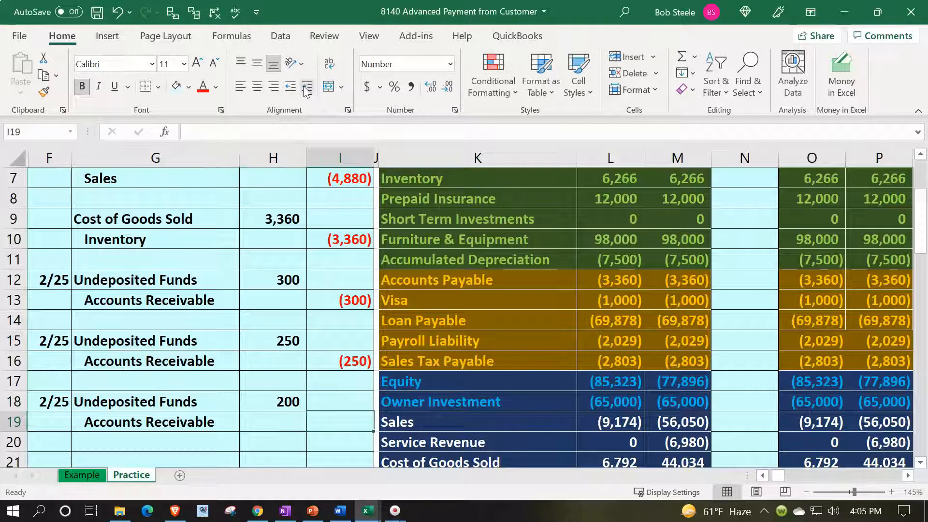
{"action": "type", "text": "=-"}
{"action": "key", "text": "Left"}
{"action": "key", "text": "Up"}
{"action": "key", "text": "Return"}
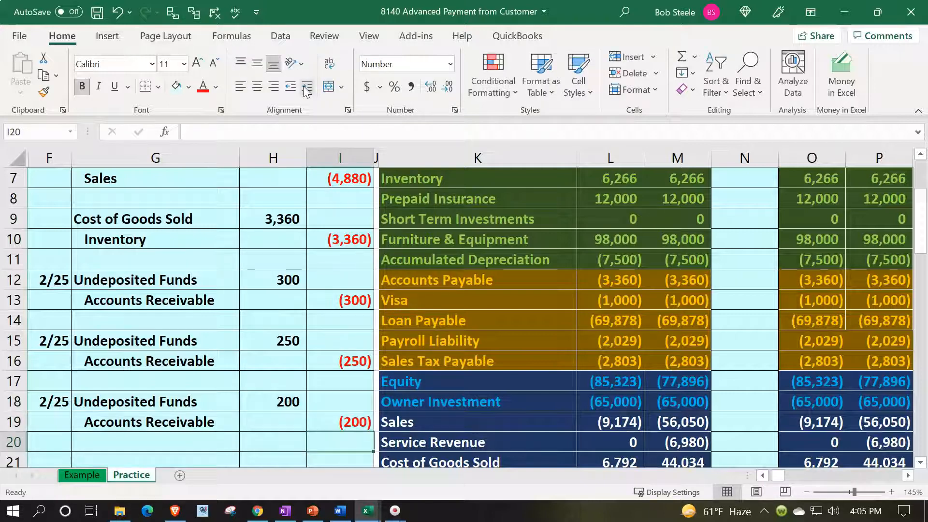
Add the third payment's debit in H18 to the Undeposited Funds entries formula in trial balance cell N5.
{"action": "key", "text": "Up"}
{"action": "key", "text": "Up"}
{"action": "key", "text": "Up"}
{"action": "key", "text": "Up"}
{"action": "key", "text": "Up"}
{"action": "key", "text": "Up"}
{"action": "key", "text": "Up"}
{"action": "key", "text": "Up"}
{"action": "key", "text": "Up"}
{"action": "key", "text": "Up"}
{"action": "key", "text": "Up"}
{"action": "key", "text": "Up"}
{"action": "key", "text": "Up"}
{"action": "key", "text": "Up"}
{"action": "key", "text": "Up"}
{"action": "key", "text": "Up"}
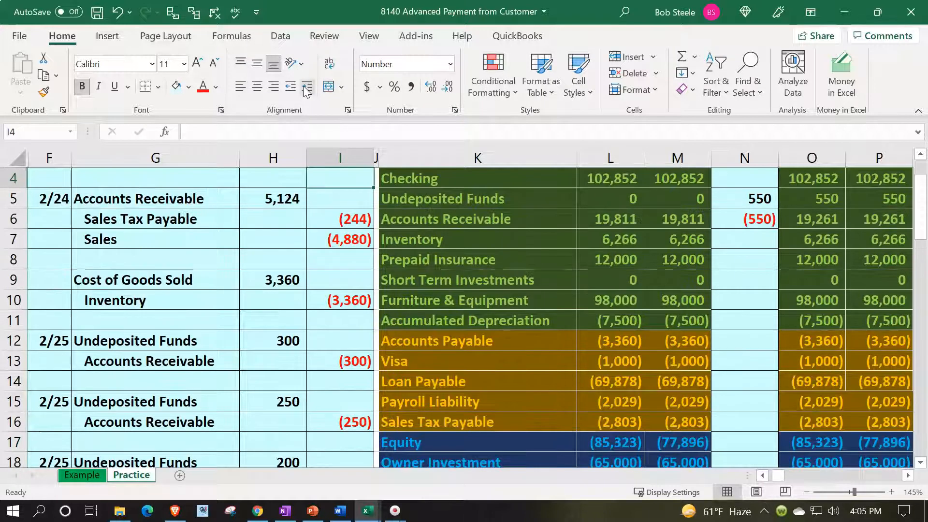
{"action": "key", "text": "Right"}
{"action": "key", "text": "Right"}
{"action": "key", "text": "Right"}
{"action": "key", "text": "Right"}
{"action": "key", "text": "Right"}
{"action": "key", "text": "Down"}
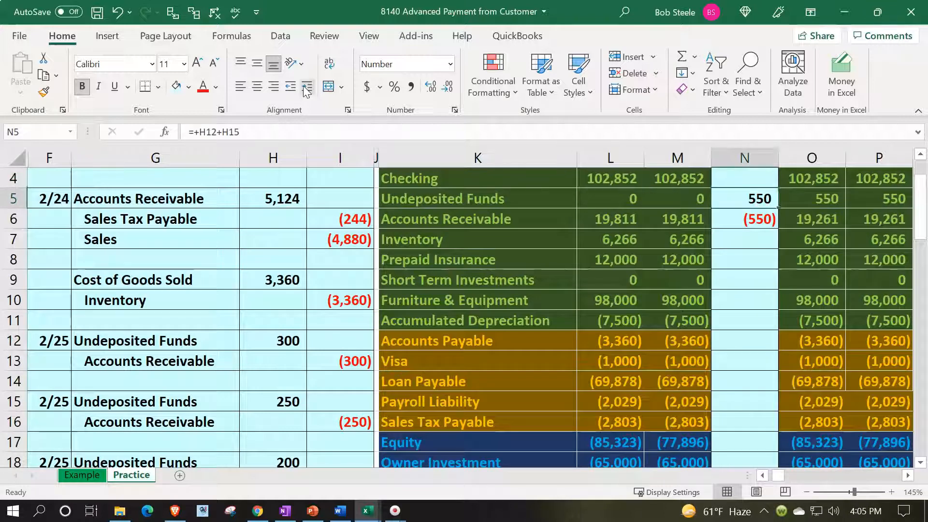
{"action": "key", "text": "F2"}
{"action": "type", "text": "+"}
{"action": "key", "text": "Down"}
{"action": "key", "text": "Down"}
{"action": "key", "text": "Down"}
{"action": "key", "text": "Down"}
{"action": "key", "text": "Down"}
{"action": "key", "text": "Down"}
{"action": "key", "text": "Down"}
{"action": "key", "text": "Down"}
{"action": "key", "text": "Down"}
{"action": "key", "text": "Down"}
{"action": "key", "text": "Down"}
{"action": "key", "text": "Down"}
{"action": "key", "text": "Down"}
{"action": "key", "text": "Down"}
{"action": "key", "text": "Down"}
{"action": "key", "text": "Left"}
{"action": "key", "text": "Left"}
{"action": "key", "text": "Left"}
{"action": "key", "text": "Left"}
{"action": "key", "text": "Left"}
{"action": "key", "text": "Left"}
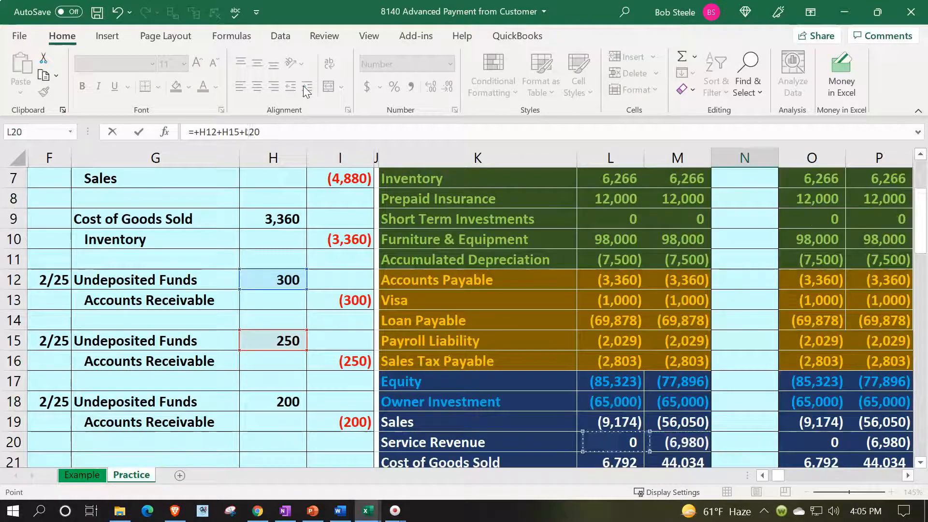
{"action": "key", "text": "Up"}
{"action": "key", "text": "Up"}
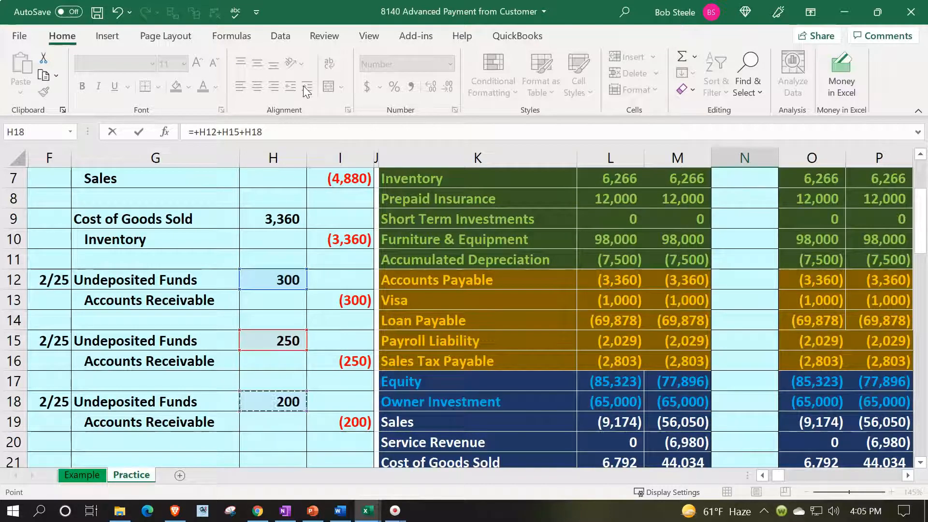
{"action": "key", "text": "Return"}
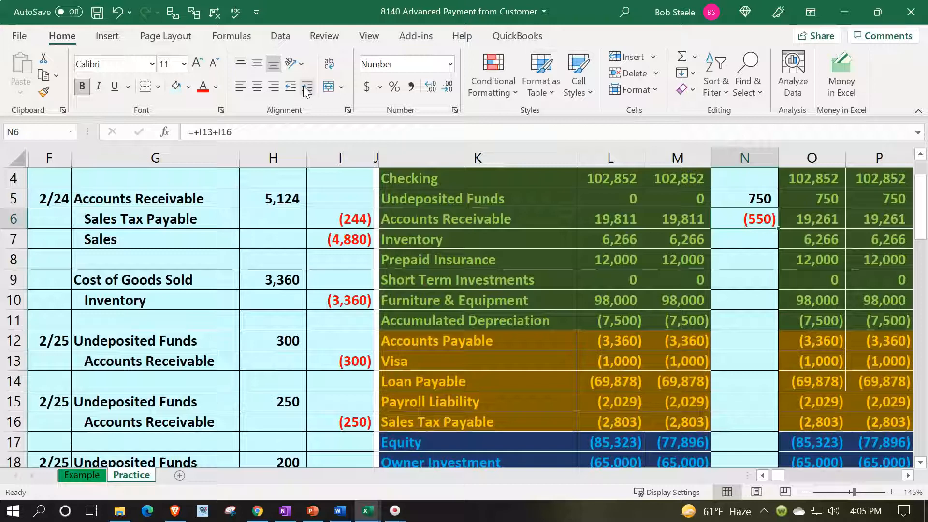
Add the third payment's credit in I19 to the Accounts Receivable entries formula in trial balance cell N6.
{"action": "key", "text": "F2"}
{"action": "type", "text": "+"}
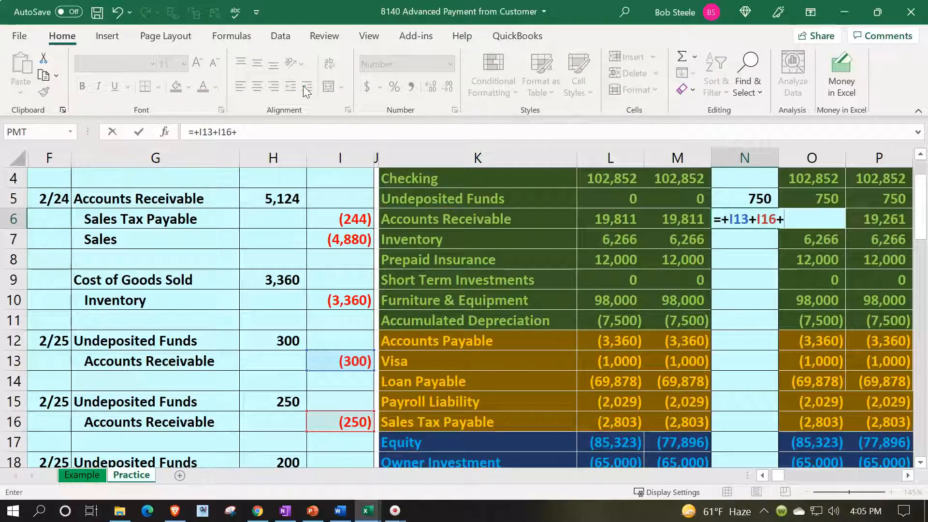
{"action": "key", "text": "Down"}
{"action": "key", "text": "Down"}
{"action": "key", "text": "Down"}
{"action": "key", "text": "Down"}
{"action": "key", "text": "Down"}
{"action": "key", "text": "Down"}
{"action": "key", "text": "Down"}
{"action": "key", "text": "Down"}
{"action": "key", "text": "Down"}
{"action": "key", "text": "Down"}
{"action": "key", "text": "Down"}
{"action": "key", "text": "Down"}
{"action": "key", "text": "Down"}
{"action": "key", "text": "Down"}
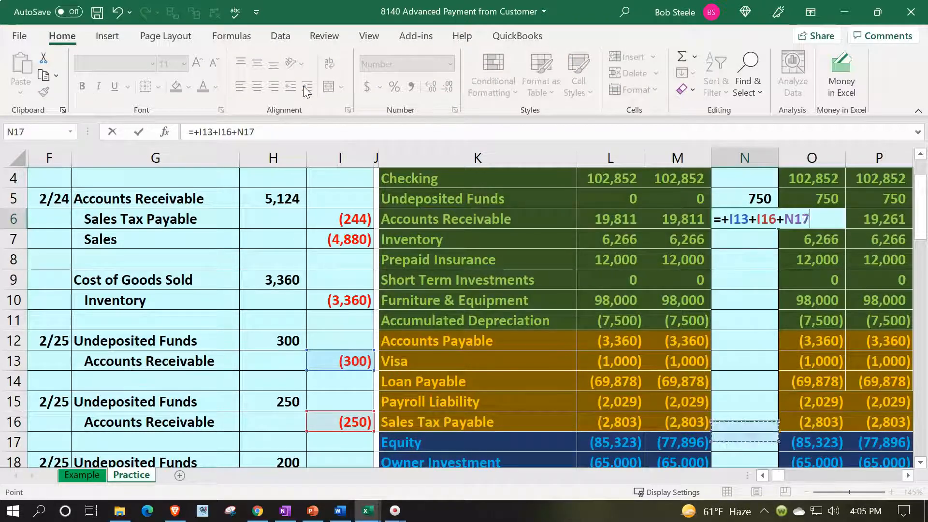
{"action": "key", "text": "Left"}
{"action": "key", "text": "Left"}
{"action": "key", "text": "Left"}
{"action": "key", "text": "Left"}
{"action": "key", "text": "Left"}
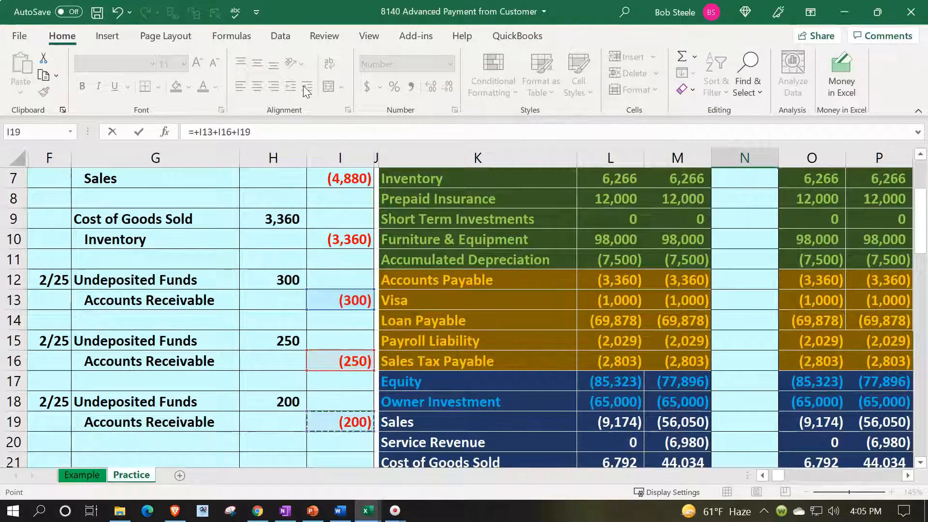
{"action": "key", "text": "Return"}
Fill the second and third advance payment journal entries in F15:I19 with light green.
{"action": "left_click", "coordinate": [124, 363]}
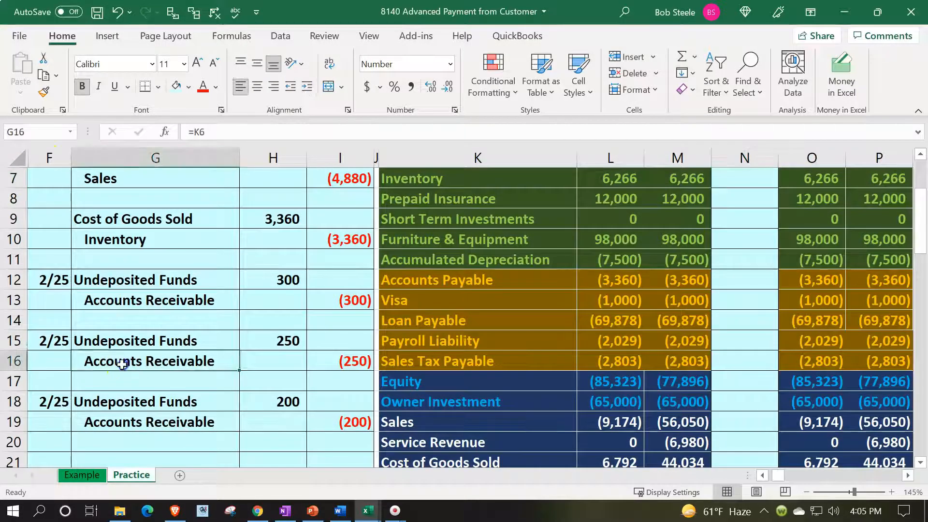
{"action": "left_click_drag", "start_coordinate": [58, 343], "coordinate": [323, 427]}
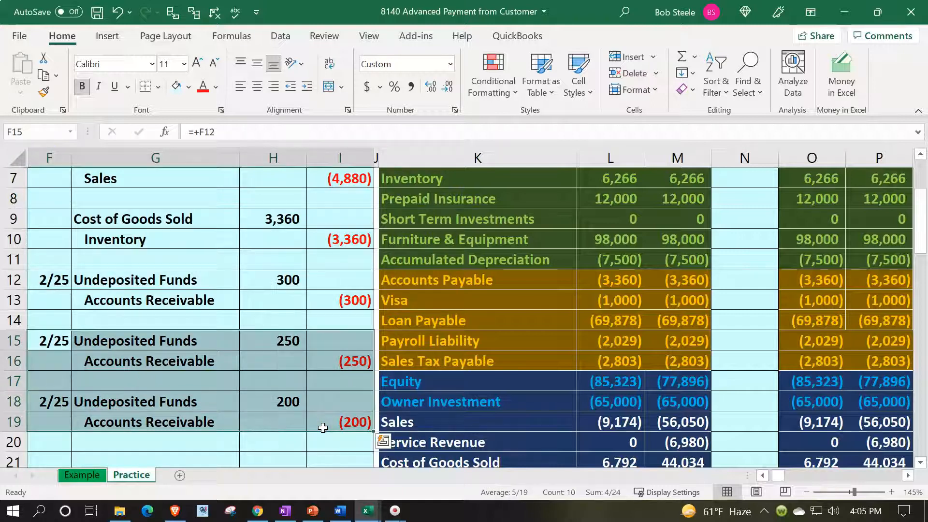
{"action": "left_click", "coordinate": [190, 87]}
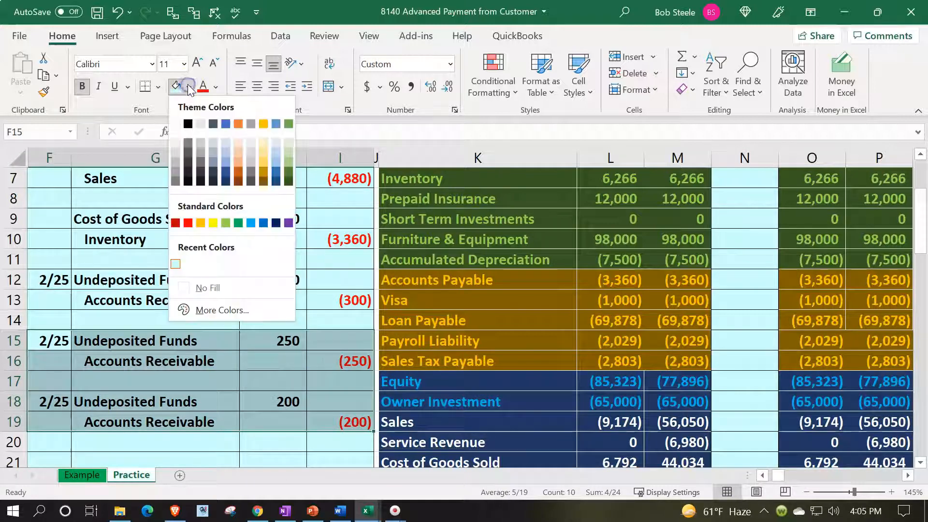
{"action": "left_click", "coordinate": [228, 224]}
{"action": "left_click", "coordinate": [234, 343]}
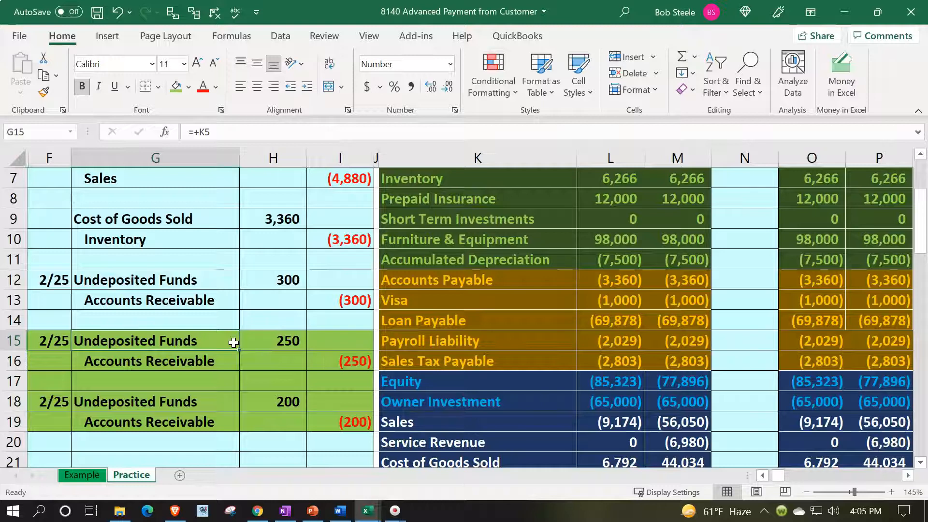
Enter the date 2/25 in V9 and V10 of the Undeposited Funds general ledger account.
{"action": "scroll", "coordinate": [235, 343], "scroll_direction": "up", "scroll_amount": 2}
{"action": "left_click", "coordinate": [414, 274]}
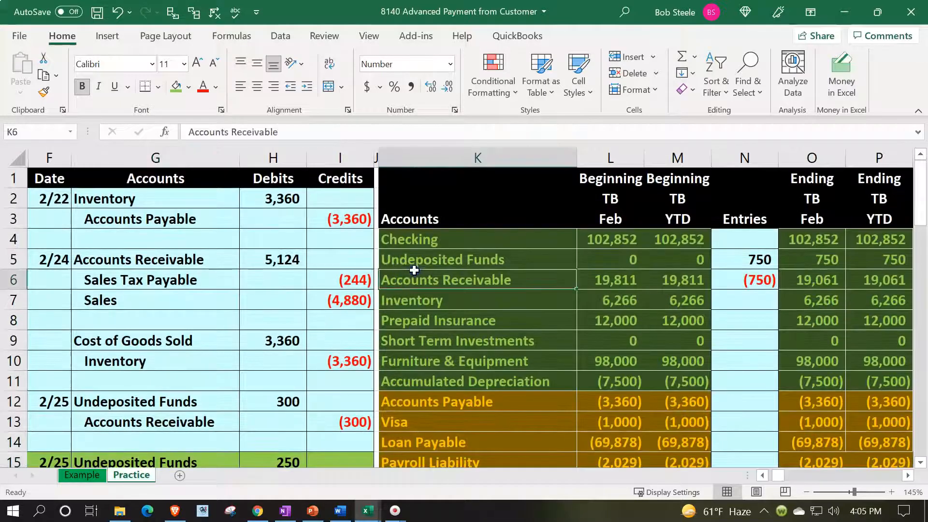
{"action": "key", "text": "Right"}
{"action": "key", "text": "Right"}
{"action": "key", "text": "Right"}
{"action": "key", "text": "Right"}
{"action": "key", "text": "Right"}
{"action": "key", "text": "Right"}
{"action": "key", "text": "Right"}
{"action": "key", "text": "Right"}
{"action": "key", "text": "Right"}
{"action": "key", "text": "Right"}
{"action": "key", "text": "Right"}
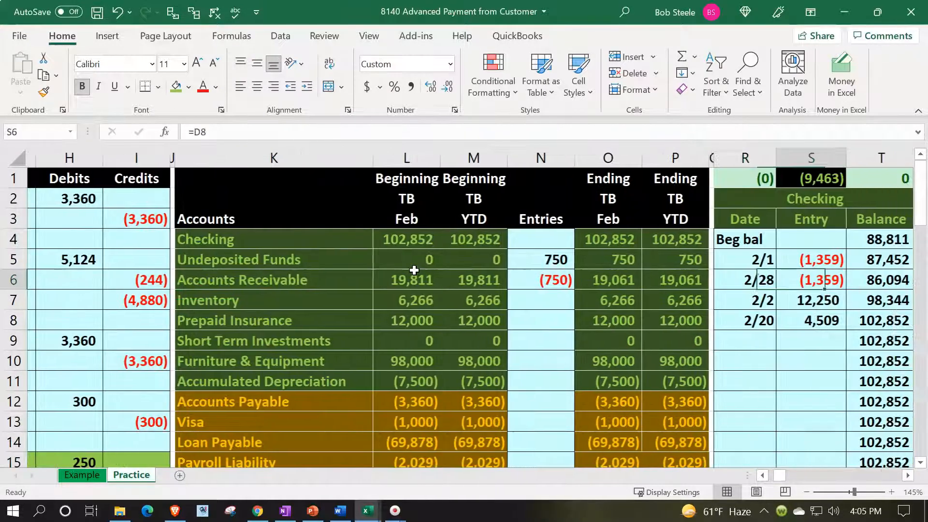
{"action": "key", "text": "Right"}
{"action": "key", "text": "Right"}
{"action": "key", "text": "Left"}
{"action": "key", "text": "Left"}
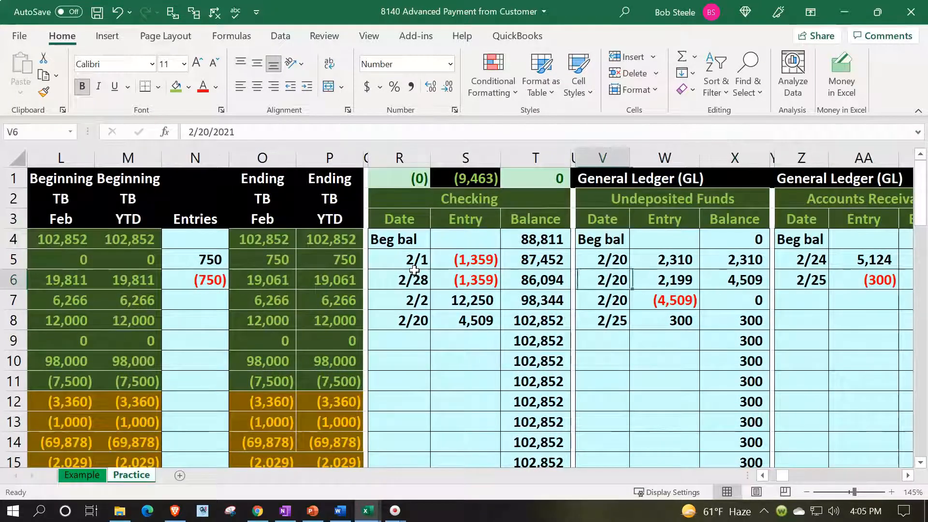
{"action": "key", "text": "Down"}
{"action": "key", "text": "Down"}
{"action": "key", "text": "Down"}
{"action": "type", "text": "2/25"}
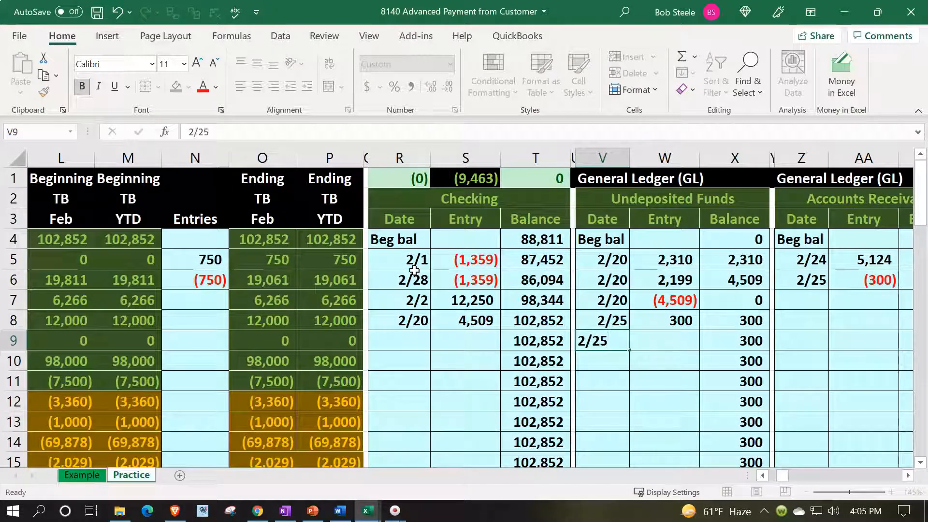
{"action": "key", "text": "Return"}
{"action": "type", "text": "2/25"}
{"action": "key", "text": "Return"}
{"action": "key", "text": "Right"}
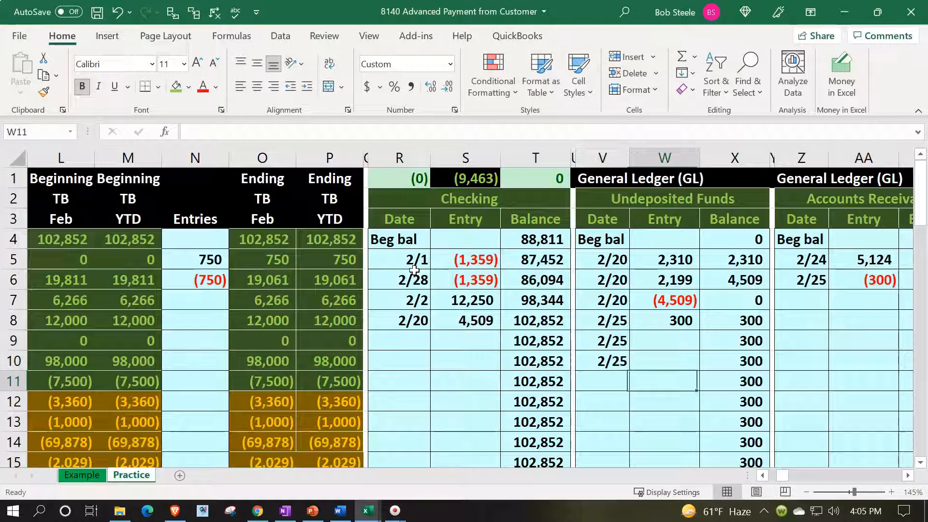
Post the second advance payment to the Undeposited Funds ledger by linking W9 to the debit in H15.
{"action": "key", "text": "Up"}
{"action": "key", "text": "Up"}
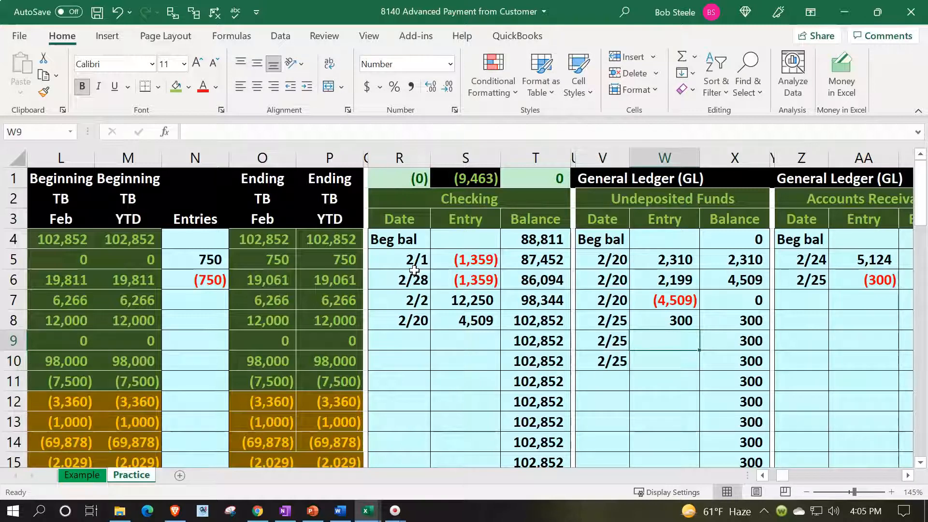
{"action": "type", "text": "="}
{"action": "key", "text": "Left"}
{"action": "key", "text": "Left"}
{"action": "key", "text": "Left"}
{"action": "key", "text": "Left"}
{"action": "key", "text": "Left"}
{"action": "key", "text": "Left"}
{"action": "key", "text": "Left"}
{"action": "key", "text": "Left"}
{"action": "key", "text": "Left"}
{"action": "key", "text": "Left"}
{"action": "key", "text": "Left"}
{"action": "key", "text": "Left"}
{"action": "key", "text": "Left"}
{"action": "key", "text": "Left"}
{"action": "key", "text": "Left"}
{"action": "key", "text": "Left"}
{"action": "key", "text": "Left"}
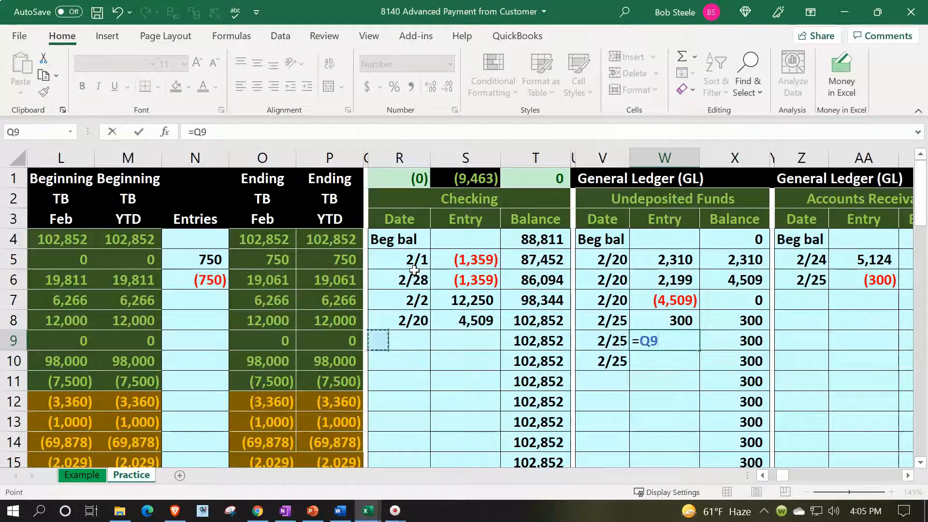
{"action": "key", "text": "Down"}
{"action": "key", "text": "Down"}
{"action": "key", "text": "Down"}
{"action": "key", "text": "Down"}
{"action": "key", "text": "Down"}
{"action": "key", "text": "Down"}
{"action": "key", "text": "Down"}
{"action": "key", "text": "Down"}
{"action": "key", "text": "Down"}
{"action": "key", "text": "Down"}
{"action": "key", "text": "Down"}
{"action": "key", "text": "Up"}
{"action": "key", "text": "Right"}
{"action": "key", "text": "Right"}
{"action": "key", "text": "Right"}
{"action": "key", "text": "Up"}
{"action": "key", "text": "Up"}
{"action": "key", "text": "Up"}
{"action": "key", "text": "Up"}
{"action": "key", "text": "Left"}
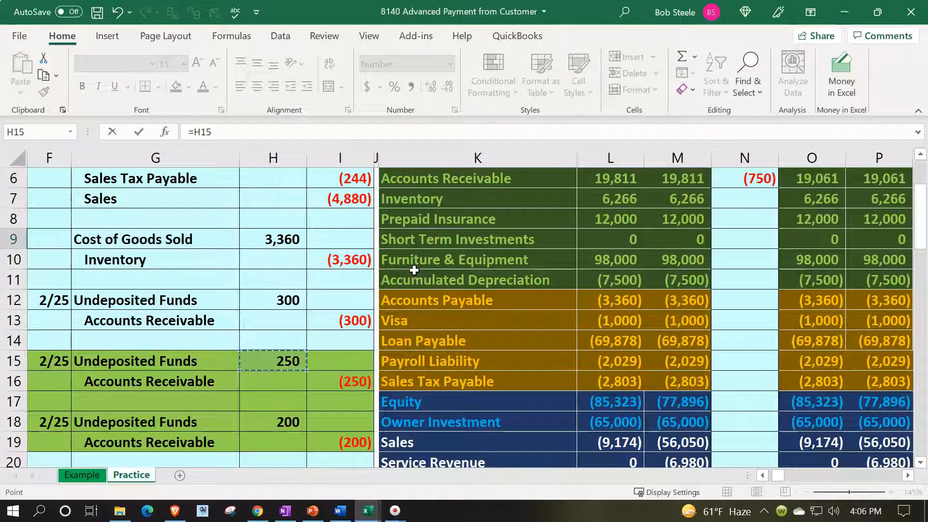
{"action": "key", "text": "Return"}
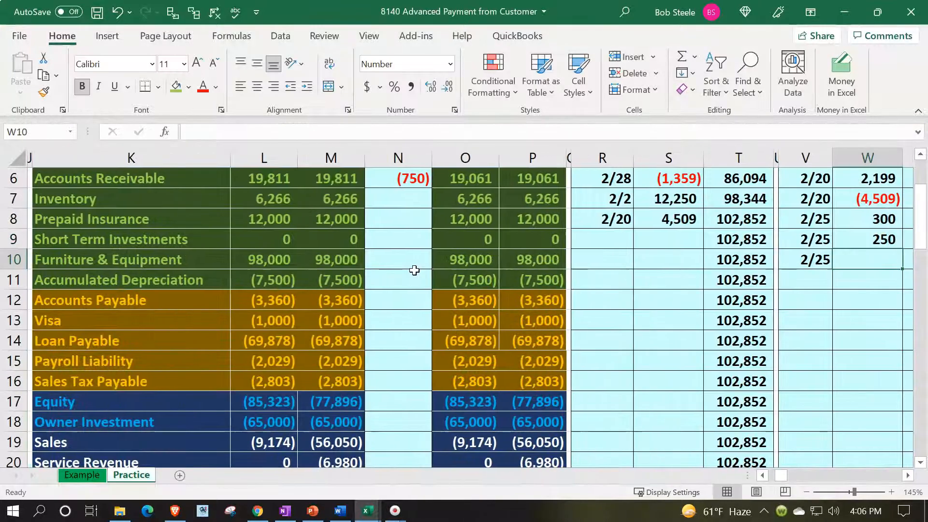
Post the third advance payment to the Undeposited Funds ledger by linking W10 to the debit in H18.
{"action": "key", "text": "Right"}
{"action": "key", "text": "Left"}
{"action": "key", "text": "Left"}
{"action": "key", "text": "Right"}
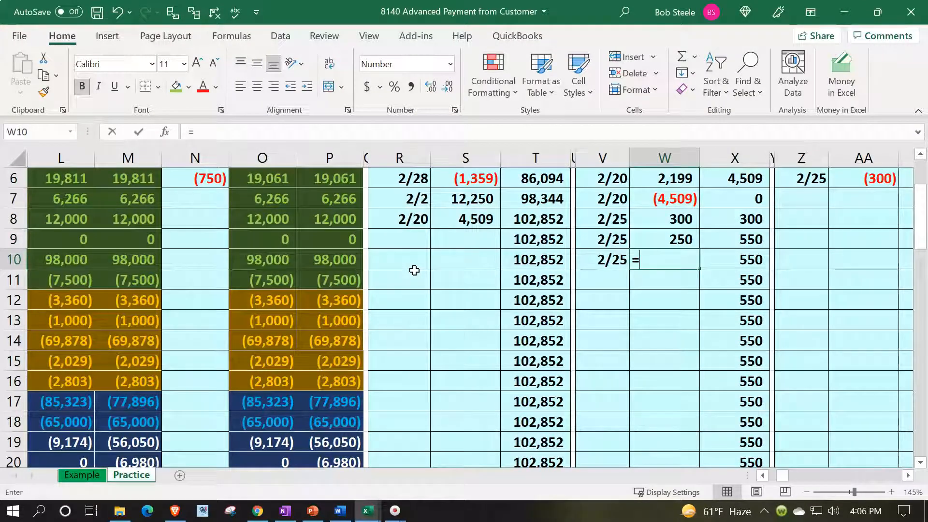
{"action": "key", "text": "Left"}
{"action": "key", "text": "Left"}
{"action": "key", "text": "Left"}
{"action": "key", "text": "Left"}
{"action": "key", "text": "Left"}
{"action": "key", "text": "Left"}
{"action": "key", "text": "Left"}
{"action": "key", "text": "Left"}
{"action": "key", "text": "Left"}
{"action": "key", "text": "Left"}
{"action": "key", "text": "Left"}
{"action": "key", "text": "Left"}
{"action": "key", "text": "Left"}
{"action": "key", "text": "Left"}
{"action": "key", "text": "Left"}
{"action": "key", "text": "Left"}
{"action": "key", "text": "Left"}
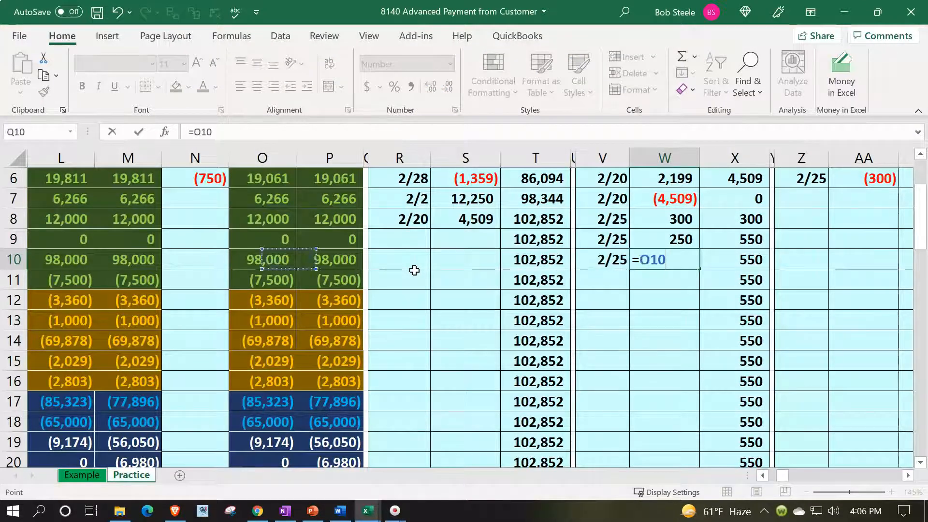
{"action": "key", "text": "Down"}
{"action": "key", "text": "Down"}
{"action": "key", "text": "Down"}
{"action": "key", "text": "Down"}
{"action": "key", "text": "Down"}
{"action": "key", "text": "Down"}
{"action": "key", "text": "Down"}
{"action": "key", "text": "Down"}
{"action": "key", "text": "Down"}
{"action": "key", "text": "Right"}
{"action": "key", "text": "Right"}
{"action": "key", "text": "Up"}
{"action": "key", "text": "Return"}
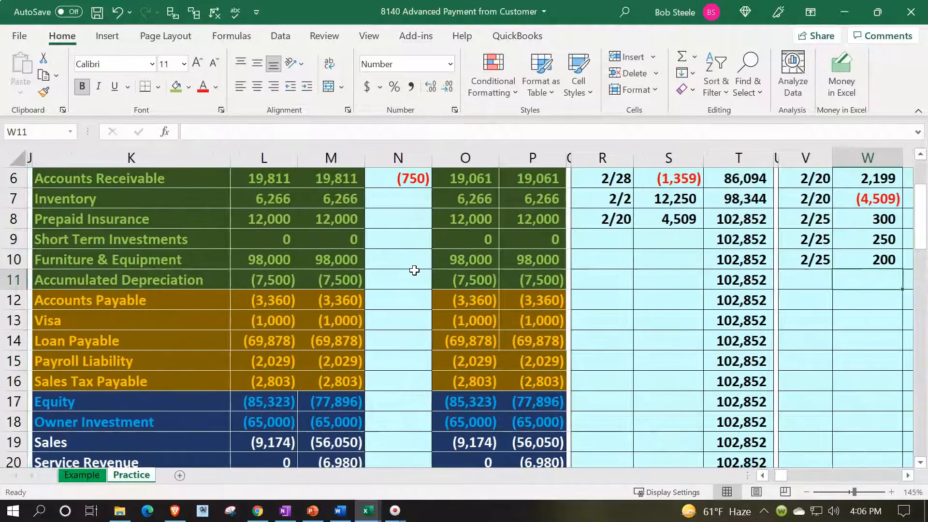
Compare the Undeposited Funds ledger balance in X10 with the account's trial balance row and its N5 entries formula.
{"action": "key", "text": "Right"}
{"action": "key", "text": "Up"}
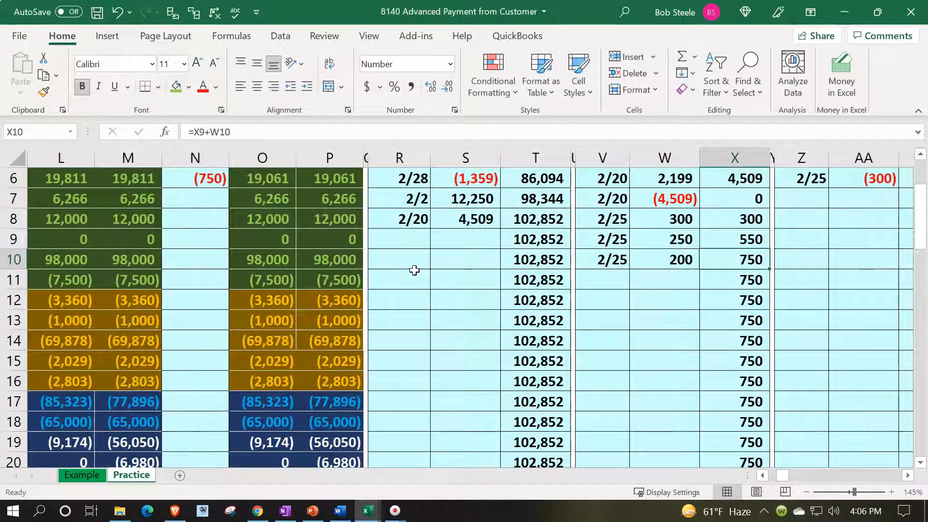
{"action": "scroll", "coordinate": [414, 270], "scroll_direction": "up", "scroll_amount": 2}
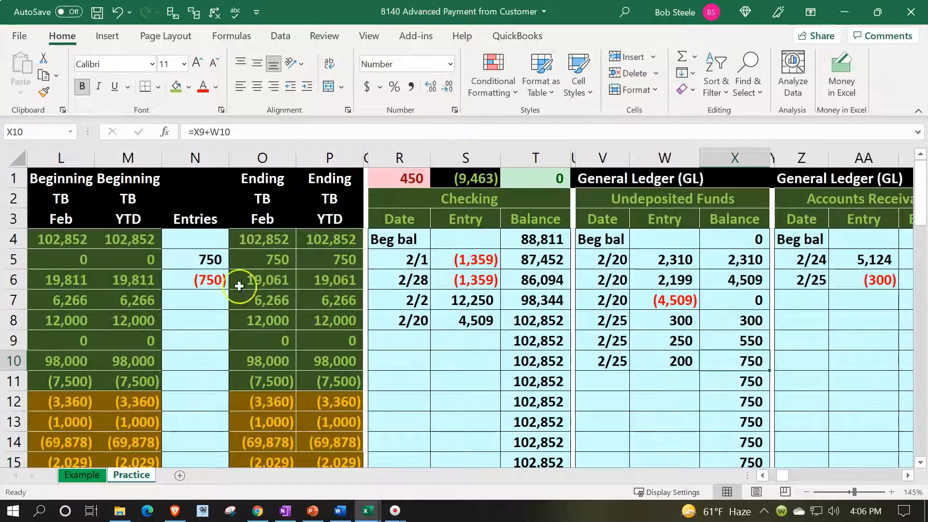
{"action": "left_click", "coordinate": [202, 269]}
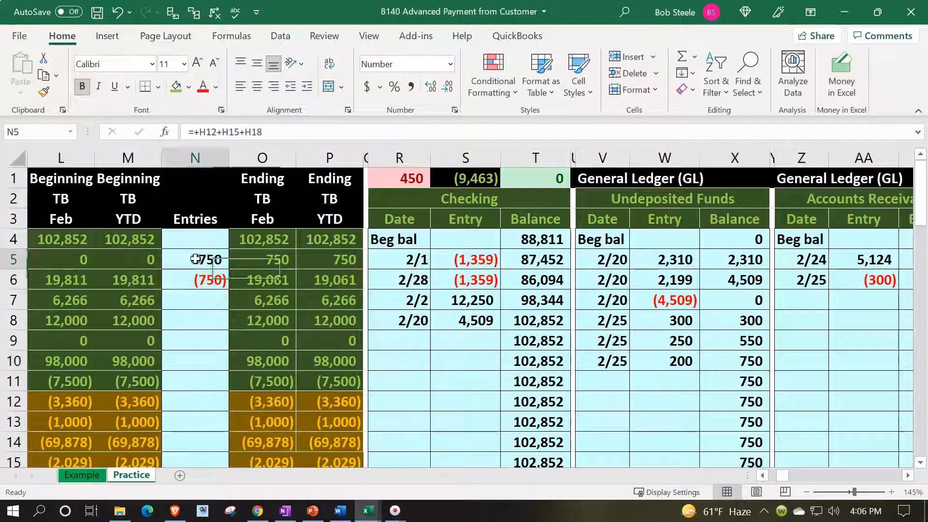
{"action": "key", "text": "Left"}
{"action": "key", "text": "Left"}
{"action": "key", "text": "Left"}
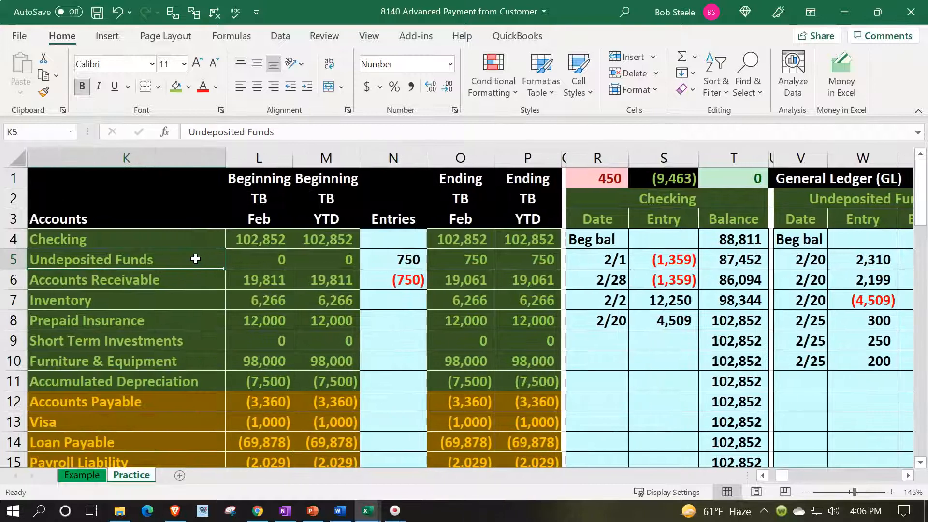
{"action": "left_click", "coordinate": [582, 177]}
{"action": "left_click", "coordinate": [499, 419]}
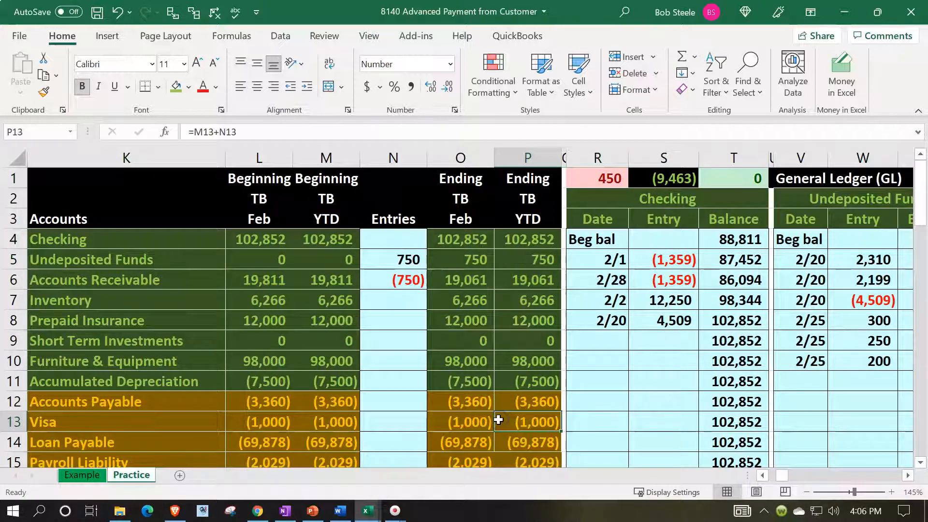
Review the Accounts Receivable credits in I16 and I19 of the second and third advance payment journal entries.
{"action": "key", "text": "Left"}
{"action": "key", "text": "Left"}
{"action": "key", "text": "Left"}
{"action": "key", "text": "Left"}
{"action": "key", "text": "Left"}
{"action": "key", "text": "Left"}
{"action": "key", "text": "Left"}
{"action": "key", "text": "Left"}
{"action": "key", "text": "Left"}
{"action": "key", "text": "Left"}
{"action": "key", "text": "Down"}
{"action": "key", "text": "Down"}
{"action": "key", "text": "Down"}
{"action": "key", "text": "Down"}
{"action": "key", "text": "Down"}
{"action": "key", "text": "Down"}
{"action": "key", "text": "Down"}
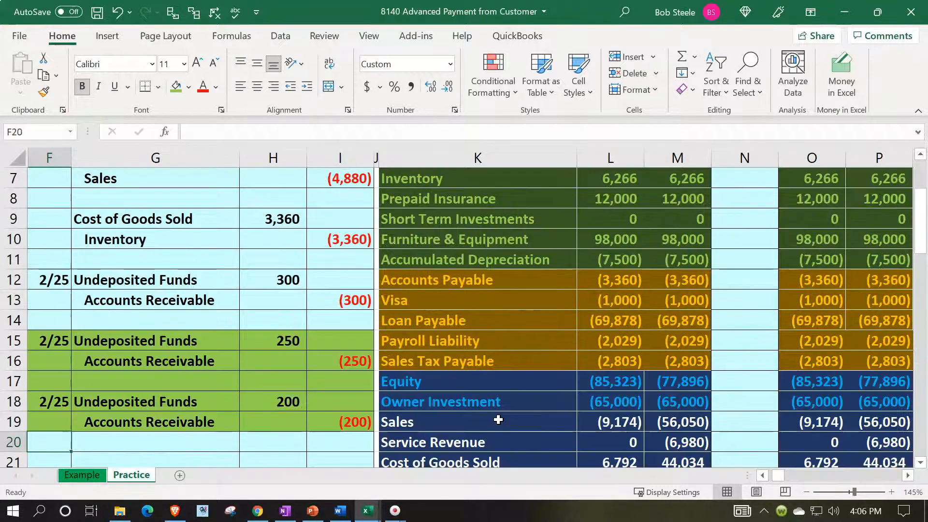
{"action": "left_click", "coordinate": [342, 359]}
{"action": "left_click", "coordinate": [344, 421]}
{"action": "scroll", "coordinate": [346, 419], "scroll_direction": "up", "scroll_amount": 2}
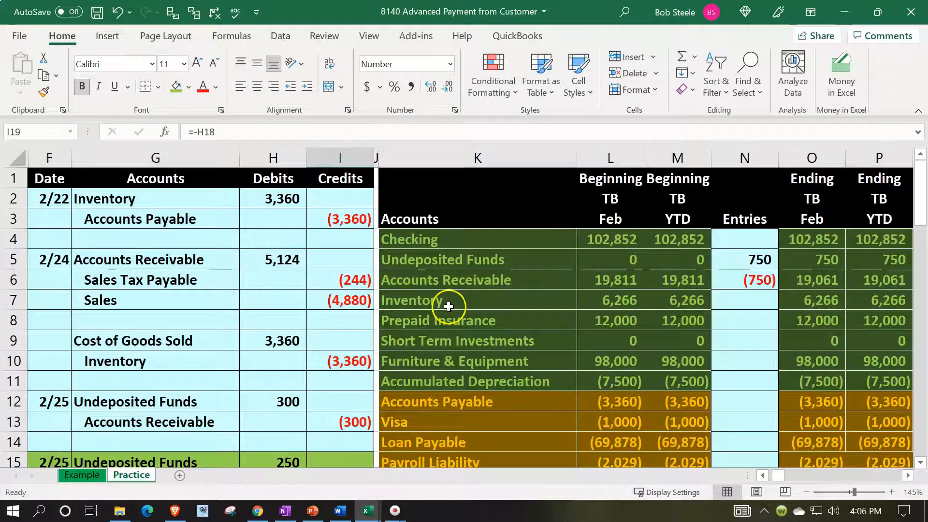
Enter the date 2/25 in Z7 and Z8 of the Accounts Receivable general ledger account.
{"action": "left_click", "coordinate": [452, 286]}
{"action": "key", "text": "Right"}
{"action": "key", "text": "Right"}
{"action": "key", "text": "Right"}
{"action": "key", "text": "Right"}
{"action": "key", "text": "Right"}
{"action": "key", "text": "Right"}
{"action": "key", "text": "Right"}
{"action": "key", "text": "Right"}
{"action": "key", "text": "Right"}
{"action": "key", "text": "Right"}
{"action": "key", "text": "Right"}
{"action": "key", "text": "Right"}
{"action": "key", "text": "Right"}
{"action": "key", "text": "Right"}
{"action": "key", "text": "Right"}
{"action": "key", "text": "Right"}
{"action": "key", "text": "Right"}
{"action": "key", "text": "Right"}
{"action": "key", "text": "Right"}
{"action": "key", "text": "Right"}
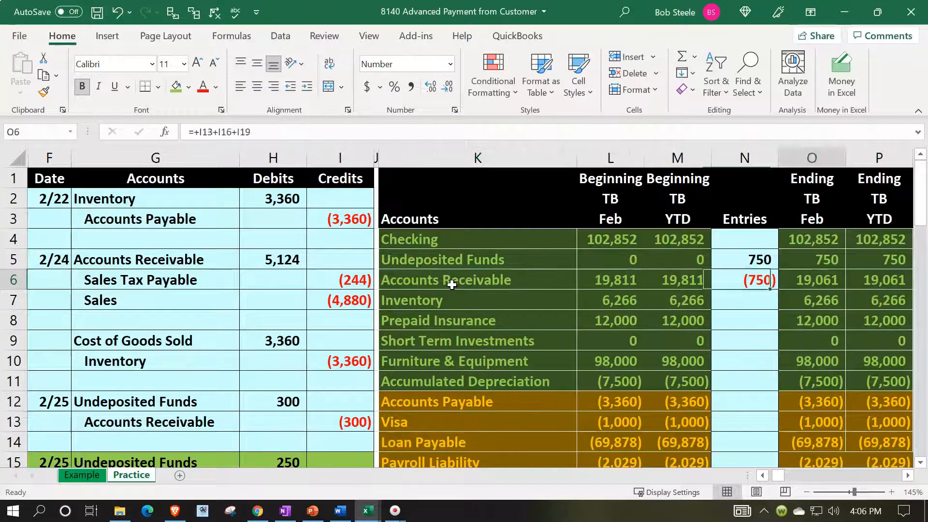
{"action": "key", "text": "Left"}
{"action": "key", "text": "Left"}
{"action": "key", "text": "Left"}
{"action": "key", "text": "Left"}
{"action": "key", "text": "Left"}
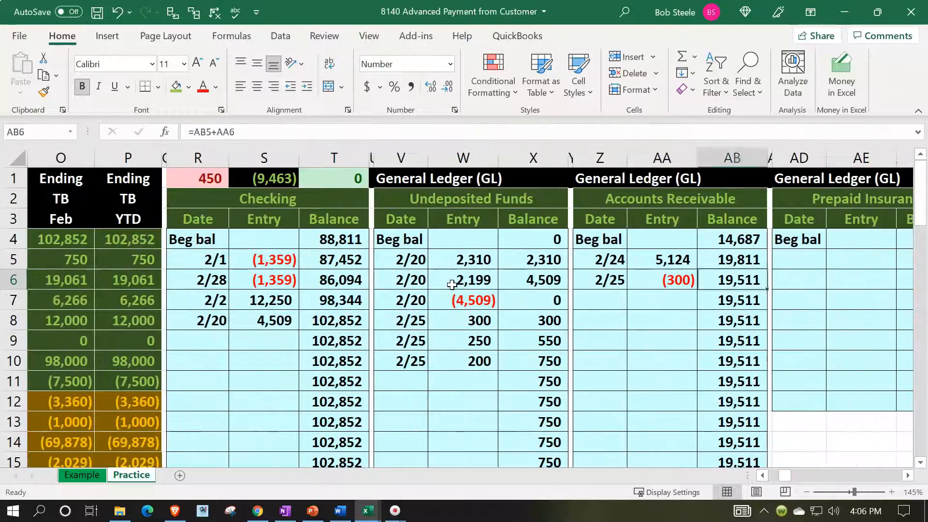
{"action": "key", "text": "Down"}
{"action": "type", "text": "+"}
{"action": "key", "text": "Up"}
{"action": "key", "text": "Return"}
{"action": "type", "text": "+"}
{"action": "key", "text": "Up"}
{"action": "key", "text": "Return"}
{"action": "key", "text": "Right"}
{"action": "key", "text": "Up"}
{"action": "key", "text": "Up"}
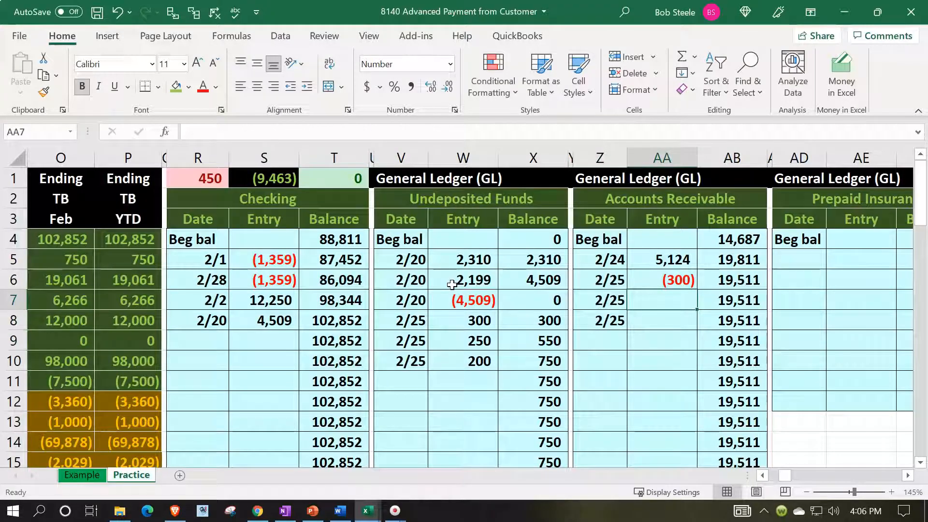
Post the third advance payment to the Accounts Receivable ledger by linking AA7 to the credit in I19.
{"action": "type", "text": "="}
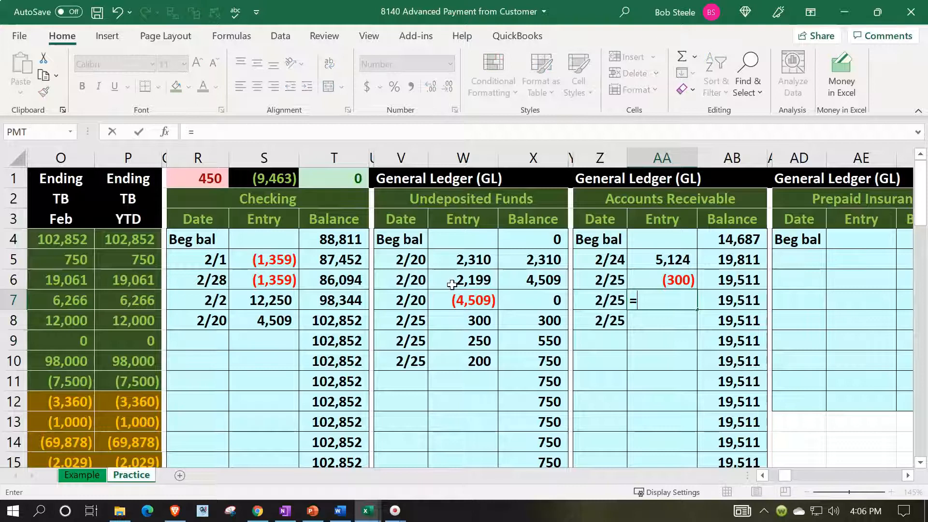
{"action": "key", "text": "Left"}
{"action": "key", "text": "Left"}
{"action": "key", "text": "Left"}
{"action": "key", "text": "Left"}
{"action": "key", "text": "Left"}
{"action": "key", "text": "Left"}
{"action": "key", "text": "Left"}
{"action": "key", "text": "Left"}
{"action": "key", "text": "Left"}
{"action": "key", "text": "Left"}
{"action": "key", "text": "Left"}
{"action": "key", "text": "Left"}
{"action": "key", "text": "Left"}
{"action": "key", "text": "Left"}
{"action": "key", "text": "Left"}
{"action": "key", "text": "Left"}
{"action": "key", "text": "Left"}
{"action": "key", "text": "Left"}
{"action": "key", "text": "Left"}
{"action": "key", "text": "Left"}
{"action": "key", "text": "Down"}
{"action": "key", "text": "Down"}
{"action": "key", "text": "Down"}
{"action": "key", "text": "Down"}
{"action": "key", "text": "Down"}
{"action": "key", "text": "Down"}
{"action": "key", "text": "Down"}
{"action": "key", "text": "Down"}
{"action": "key", "text": "Down"}
{"action": "key", "text": "Down"}
{"action": "key", "text": "Down"}
{"action": "key", "text": "Down"}
{"action": "key", "text": "Down"}
{"action": "key", "text": "Right"}
{"action": "key", "text": "Right"}
{"action": "key", "text": "Right"}
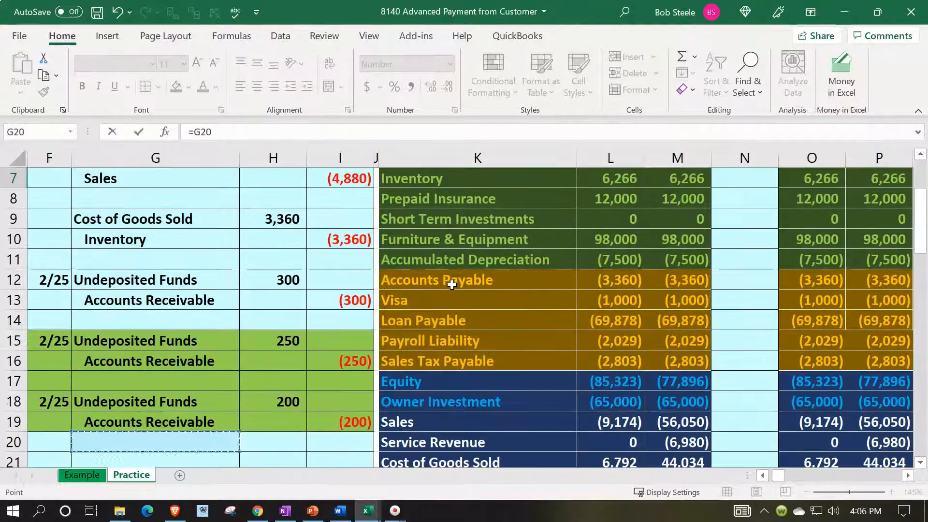
{"action": "key", "text": "Up"}
{"action": "key", "text": "Return"}
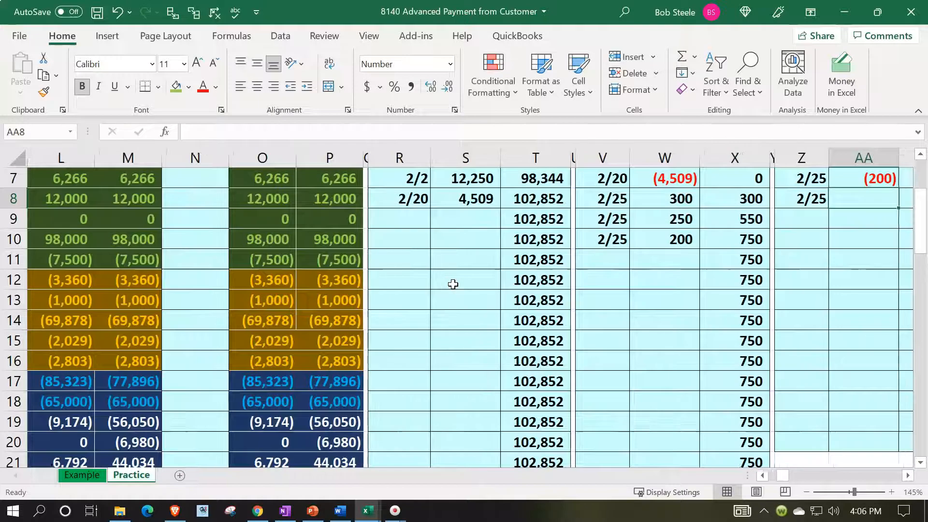
Check the Accounts Receivable ledger's running balance in column AB, then return to entry cell AA8.
{"action": "key", "text": "Right"}
{"action": "key", "text": "Up"}
{"action": "key", "text": "Up"}
{"action": "key", "text": "Up"}
{"action": "key", "text": "Up"}
{"action": "key", "text": "Up"}
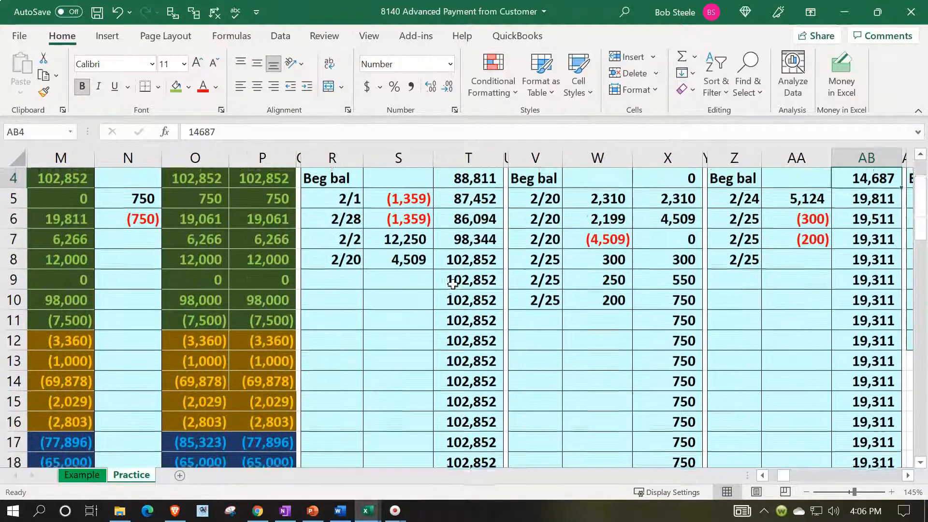
{"action": "key", "text": "Down"}
{"action": "key", "text": "Down"}
{"action": "key", "text": "Down"}
{"action": "key", "text": "Down"}
{"action": "key", "text": "Down"}
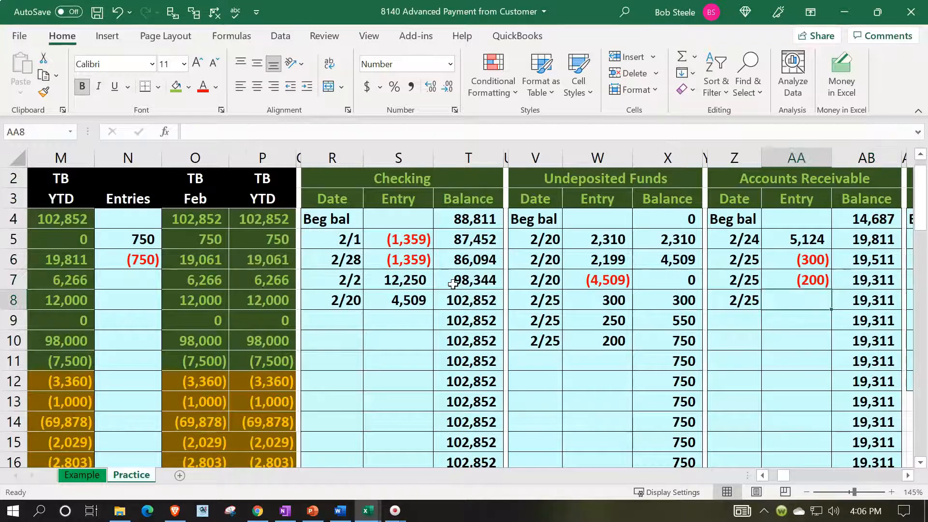
Post the third advance payment to the Accounts Receivable ledger by linking AA8 to the credit in I19.
{"action": "type", "text": "="}
{"action": "key", "text": "Left"}
{"action": "key", "text": "Left"}
{"action": "key", "text": "Left"}
{"action": "key", "text": "Left"}
{"action": "key", "text": "Left"}
{"action": "key", "text": "Left"}
{"action": "key", "text": "Left"}
{"action": "key", "text": "Left"}
{"action": "key", "text": "Left"}
{"action": "key", "text": "Left"}
{"action": "key", "text": "Left"}
{"action": "key", "text": "Left"}
{"action": "key", "text": "Left"}
{"action": "key", "text": "Left"}
{"action": "key", "text": "Left"}
{"action": "key", "text": "Left"}
{"action": "key", "text": "Left"}
{"action": "key", "text": "Left"}
{"action": "key", "text": "Left"}
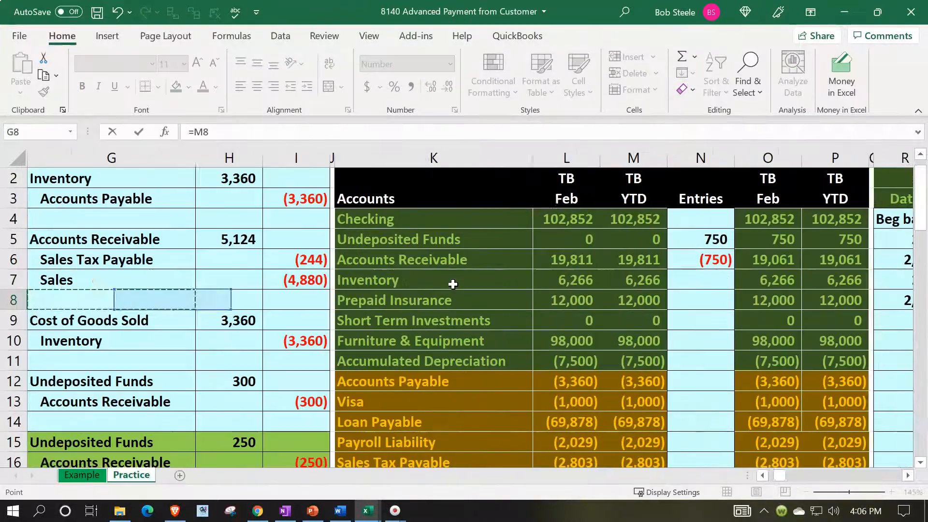
{"action": "key", "text": "Down"}
{"action": "key", "text": "Down"}
{"action": "key", "text": "Down"}
{"action": "key", "text": "Down"}
{"action": "key", "text": "Down"}
{"action": "key", "text": "Down"}
{"action": "key", "text": "Down"}
{"action": "key", "text": "Down"}
{"action": "key", "text": "Down"}
{"action": "key", "text": "Down"}
{"action": "key", "text": "Down"}
{"action": "key", "text": "Down"}
{"action": "key", "text": "Down"}
{"action": "key", "text": "Down"}
{"action": "key", "text": "Right"}
{"action": "key", "text": "Right"}
{"action": "key", "text": "Right"}
{"action": "key", "text": "Up"}
{"action": "key", "text": "Up"}
{"action": "key", "text": "Up"}
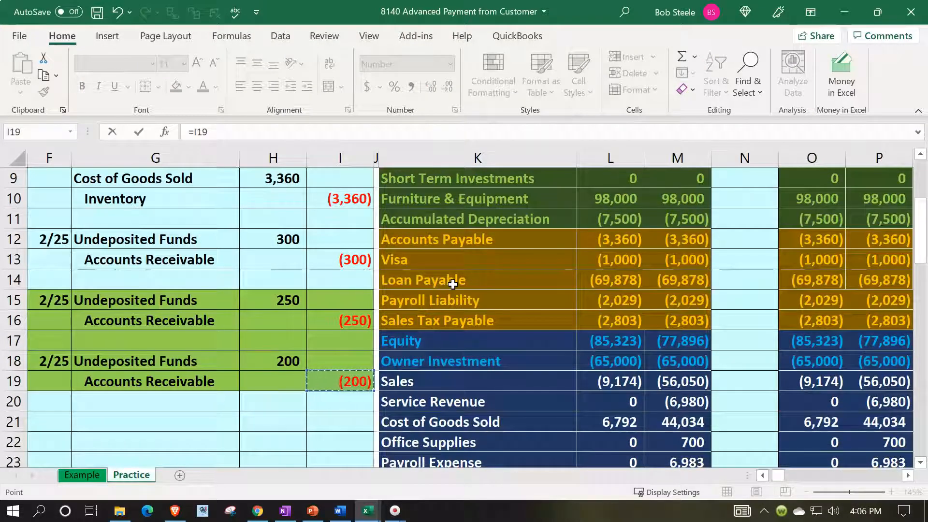
{"action": "key", "text": "Return"}
Clear the duplicated third-payment credit from AA7 of the Accounts Receivable ledger.
{"action": "key", "text": "Up"}
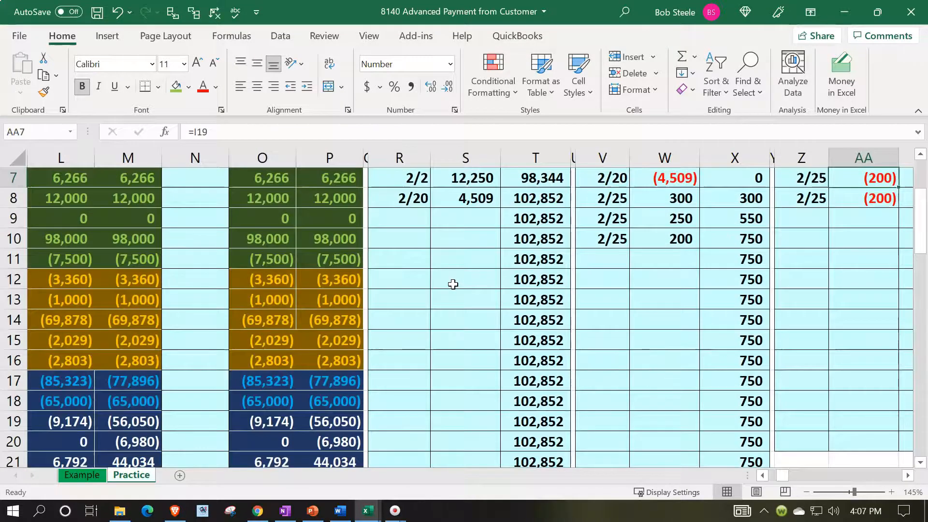
{"action": "key", "text": "Up"}
{"action": "key", "text": "Right"}
{"action": "key", "text": "Down"}
{"action": "key", "text": "Down"}
{"action": "key", "text": "Up"}
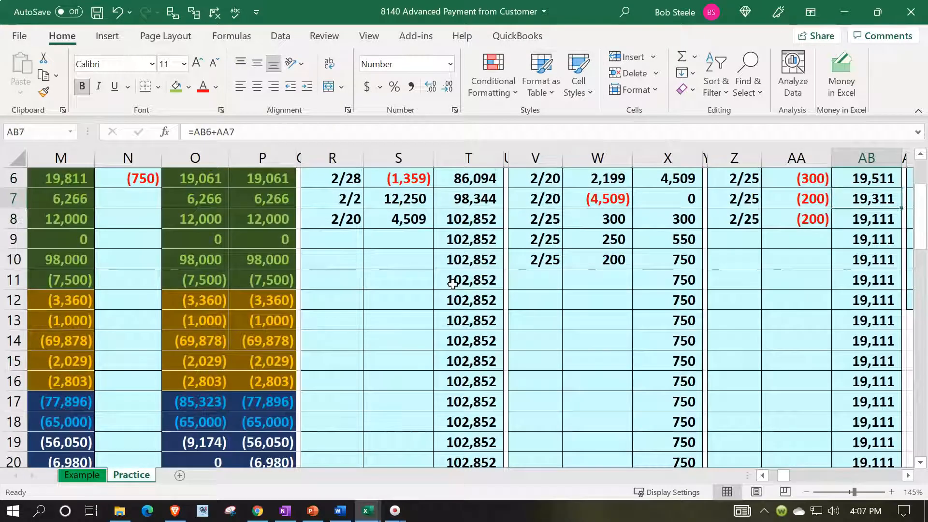
{"action": "key", "text": "Left"}
{"action": "key", "text": "Delete"}
{"action": "key", "text": "Down"}
{"action": "key", "text": "Up"}
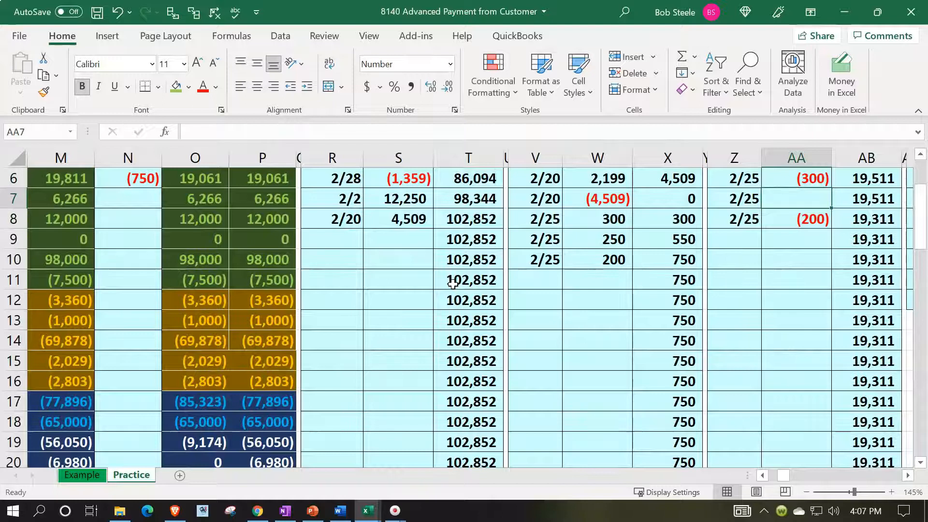
Post the second advance payment to the Accounts Receivable ledger by linking AA7 to the credit in I16.
{"action": "type", "text": "="}
{"action": "key", "text": "Left"}
{"action": "key", "text": "Left"}
{"action": "key", "text": "Left"}
{"action": "key", "text": "Left"}
{"action": "key", "text": "Left"}
{"action": "key", "text": "Left"}
{"action": "key", "text": "Left"}
{"action": "key", "text": "Left"}
{"action": "key", "text": "Left"}
{"action": "key", "text": "Left"}
{"action": "key", "text": "Left"}
{"action": "key", "text": "Left"}
{"action": "key", "text": "Left"}
{"action": "key", "text": "Left"}
{"action": "key", "text": "Left"}
{"action": "key", "text": "Left"}
{"action": "key", "text": "Left"}
{"action": "key", "text": "Left"}
{"action": "key", "text": "Left"}
{"action": "key", "text": "Left"}
{"action": "key", "text": "Down"}
{"action": "key", "text": "Down"}
{"action": "key", "text": "Down"}
{"action": "key", "text": "Down"}
{"action": "key", "text": "Down"}
{"action": "key", "text": "Down"}
{"action": "key", "text": "Down"}
{"action": "key", "text": "Down"}
{"action": "key", "text": "Down"}
{"action": "key", "text": "Right"}
{"action": "key", "text": "Right"}
{"action": "key", "text": "Right"}
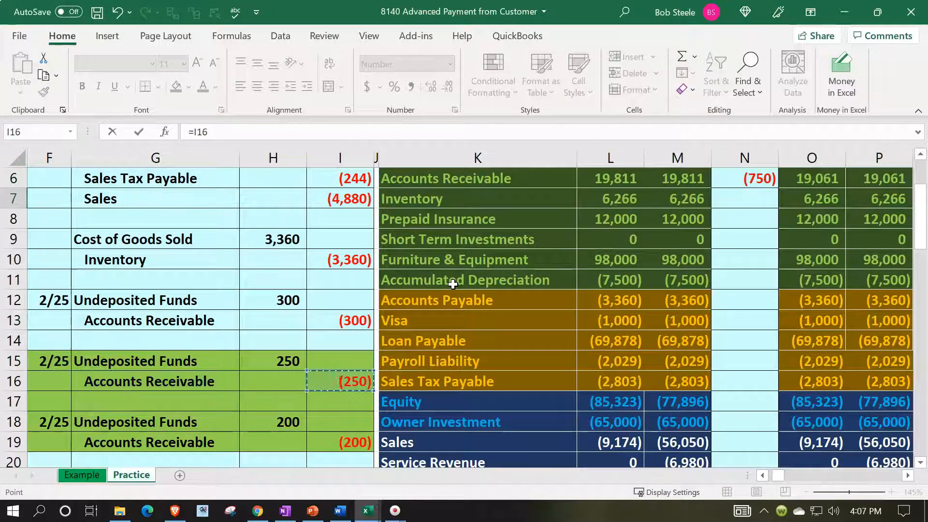
{"action": "key", "text": "Return"}
Review the 2/25 Accounts Receivable ledger entries against the running balances in AB6 through AB8.
{"action": "key", "text": "Right"}
{"action": "key", "text": "Right"}
{"action": "key", "text": "Right"}
{"action": "key", "text": "Up"}
{"action": "key", "text": "Up"}
{"action": "key", "text": "Up"}
{"action": "key", "text": "Up"}
{"action": "key", "text": "Up"}
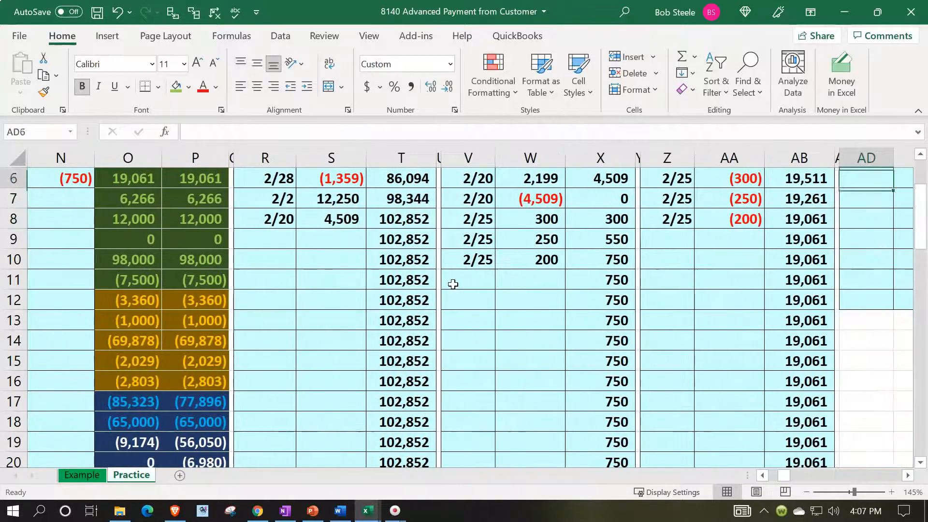
{"action": "key", "text": "Up"}
{"action": "key", "text": "Up"}
{"action": "key", "text": "Down"}
{"action": "key", "text": "Down"}
{"action": "key", "text": "Down"}
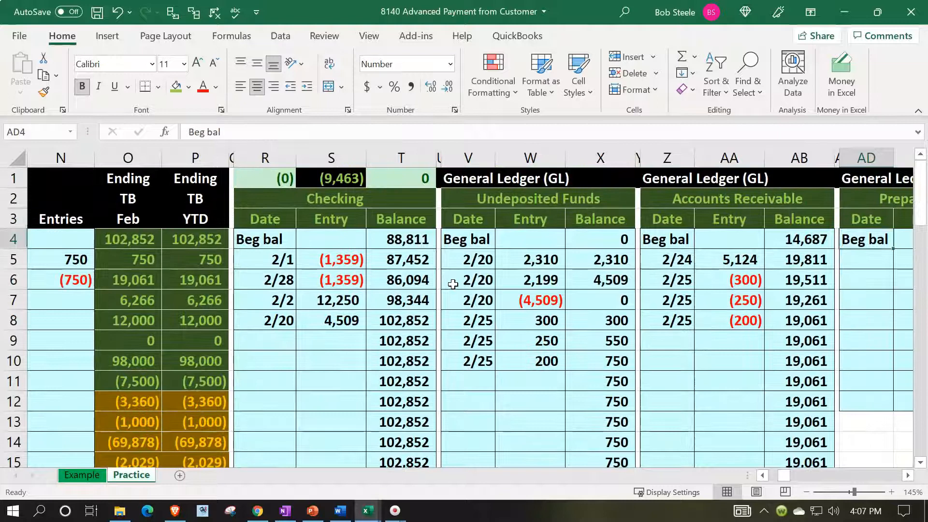
{"action": "key", "text": "Down"}
{"action": "key", "text": "Down"}
{"action": "key", "text": "Left"}
{"action": "key", "text": "Left"}
{"action": "key", "text": "Left"}
{"action": "key", "text": "Down"}
{"action": "key", "text": "Down"}
{"action": "key", "text": "Right"}
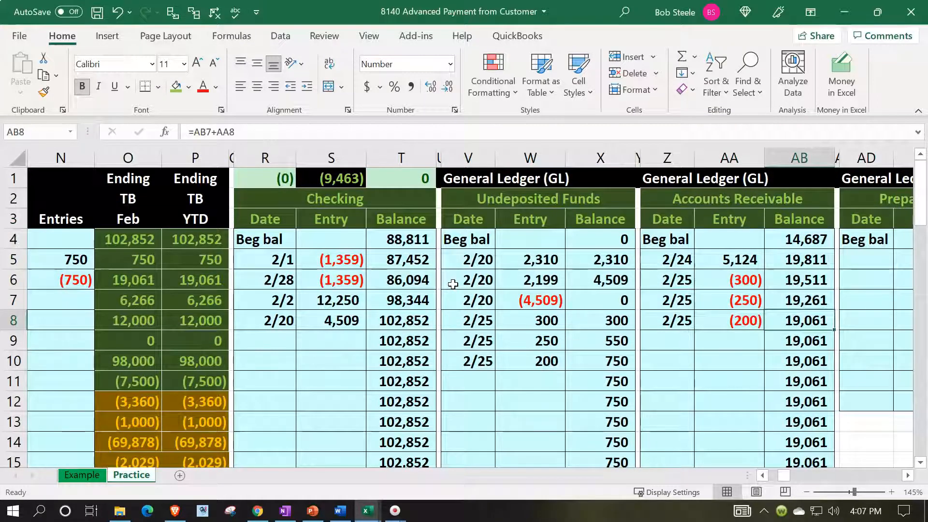
{"action": "key", "text": "Up"}
{"action": "key", "text": "Up"}
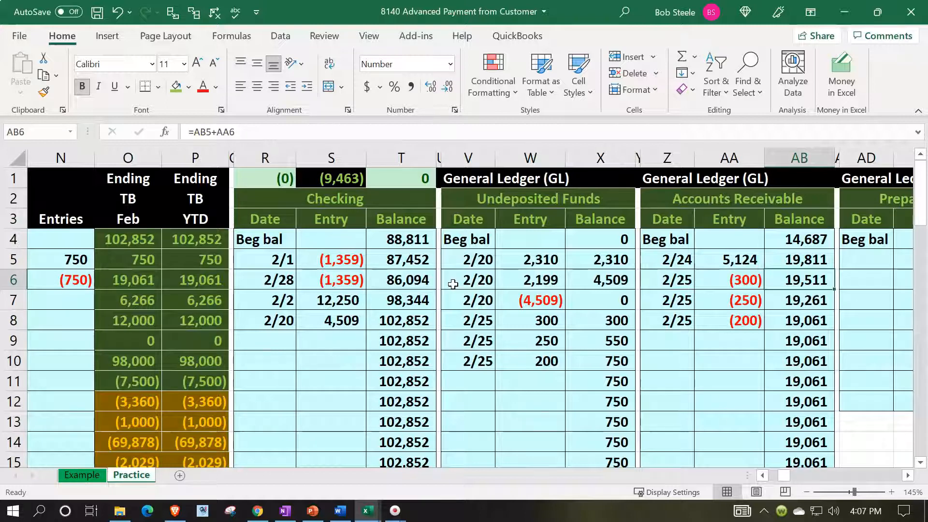
{"action": "key", "text": "Down"}
{"action": "key", "text": "Left"}
{"action": "key", "text": "Right"}
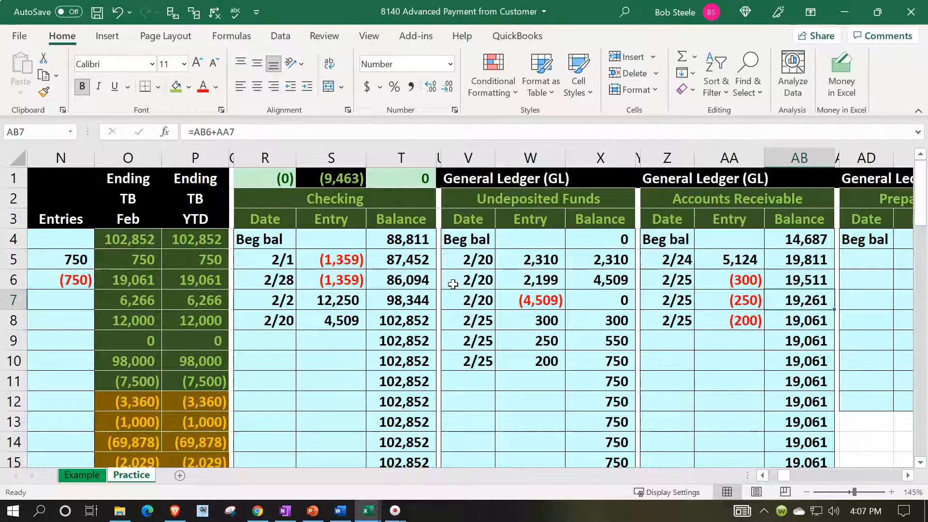
{"action": "key", "text": "Down"}
{"action": "key", "text": "Left"}
{"action": "key", "text": "Right"}
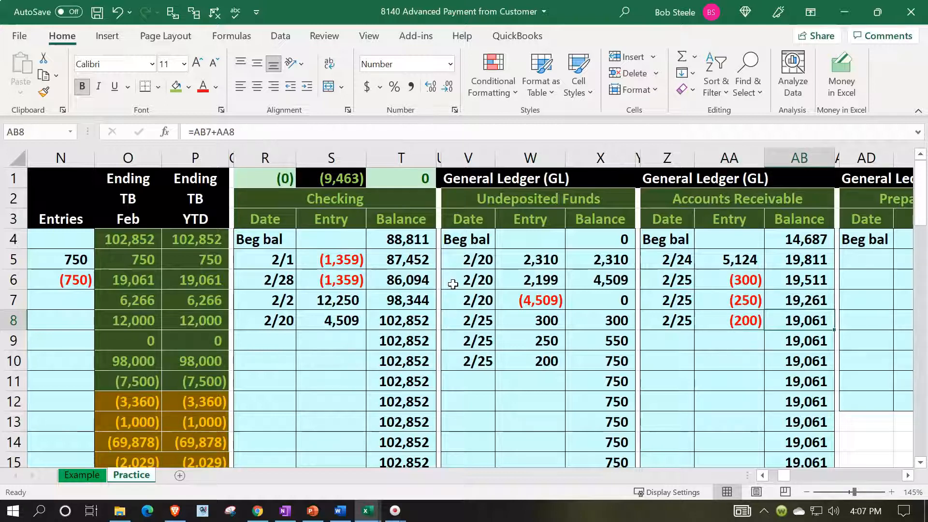
Check the Accounts Receivable ending February and year-to-date balances in O6 and P6 of the trial balance.
{"action": "key", "text": "Left"}
{"action": "key", "text": "Left"}
{"action": "key", "text": "Left"}
{"action": "key", "text": "Left"}
{"action": "key", "text": "Left"}
{"action": "key", "text": "Left"}
{"action": "key", "text": "Left"}
{"action": "key", "text": "Left"}
{"action": "key", "text": "Left"}
{"action": "key", "text": "Left"}
{"action": "key", "text": "Left"}
{"action": "key", "text": "Left"}
{"action": "key", "text": "Left"}
{"action": "key", "text": "Left"}
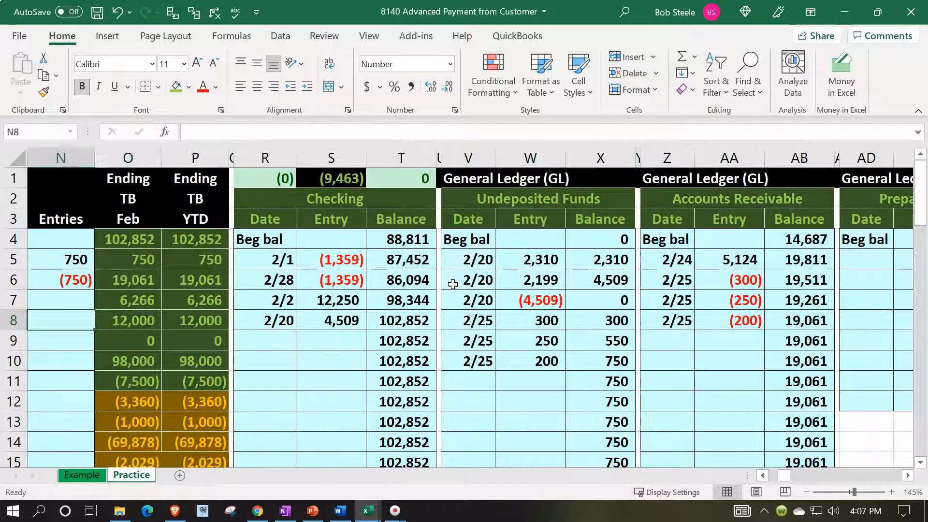
{"action": "key", "text": "Left"}
{"action": "key", "text": "Left"}
{"action": "key", "text": "Left"}
{"action": "key", "text": "Right"}
{"action": "key", "text": "Right"}
{"action": "key", "text": "Up"}
{"action": "key", "text": "Up"}
{"action": "key", "text": "Right"}
{"action": "key", "text": "Right"}
{"action": "key", "text": "Right"}
{"action": "key", "text": "Left"}
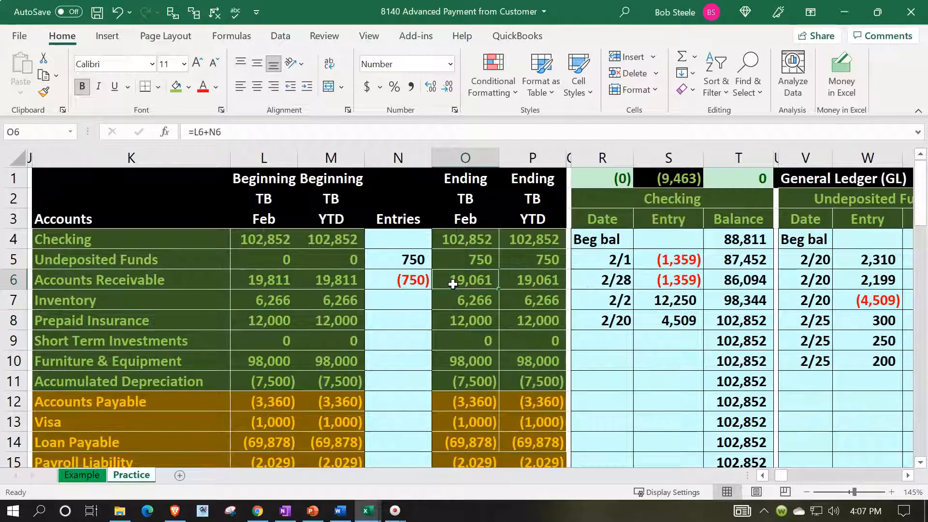
{"action": "key", "text": "Right"}
{"action": "key", "text": "Right"}
{"action": "key", "text": "Right"}
{"action": "key", "text": "Right"}
{"action": "key", "text": "Right"}
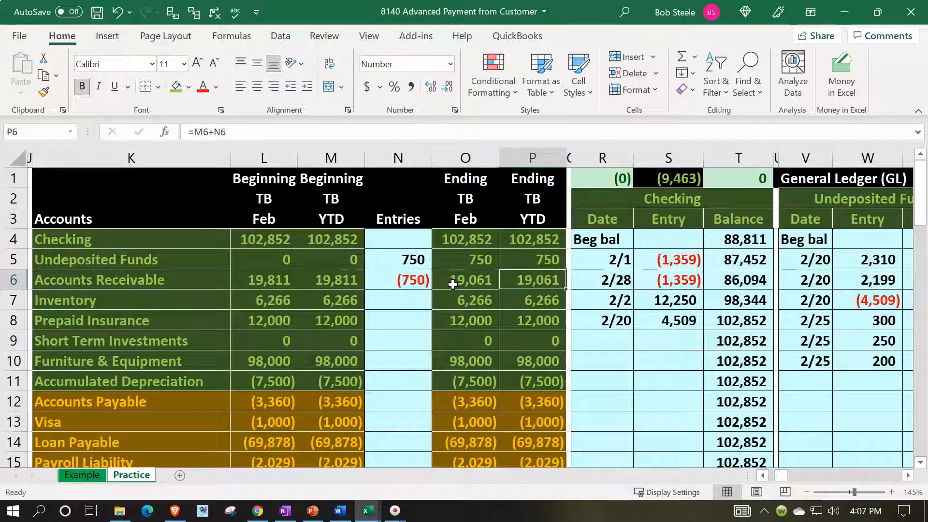
Enter the payment date for Smith Guitars in the AR subsidiary ledger by linking BZ5 to the 2/25 date in BV5.
{"action": "key", "text": "Right"}
{"action": "key", "text": "Right"}
{"action": "key", "text": "Right"}
{"action": "key", "text": "Right"}
{"action": "key", "text": "Right"}
{"action": "key", "text": "Right"}
{"action": "key", "text": "Right"}
{"action": "key", "text": "Right"}
{"action": "key", "text": "Right"}
{"action": "key", "text": "Right"}
{"action": "key", "text": "Right"}
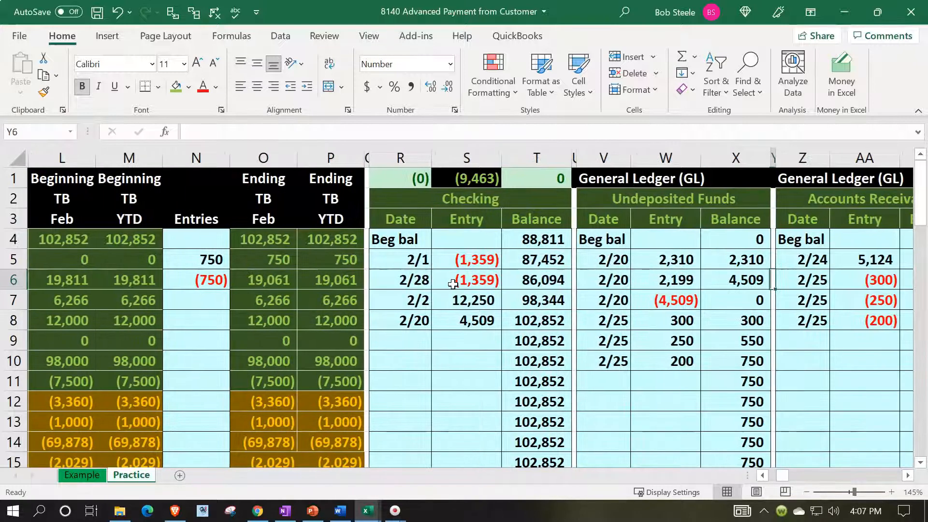
{"action": "key", "text": "Right"}
{"action": "key", "text": "Right"}
{"action": "key", "text": "Right"}
{"action": "key", "text": "Right"}
{"action": "key", "text": "Right"}
{"action": "key", "text": "Right"}
{"action": "key", "text": "Right"}
{"action": "key", "text": "Right"}
{"action": "key", "text": "Right"}
{"action": "key", "text": "Right"}
{"action": "key", "text": "Right"}
{"action": "key", "text": "Right"}
{"action": "key", "text": "Right"}
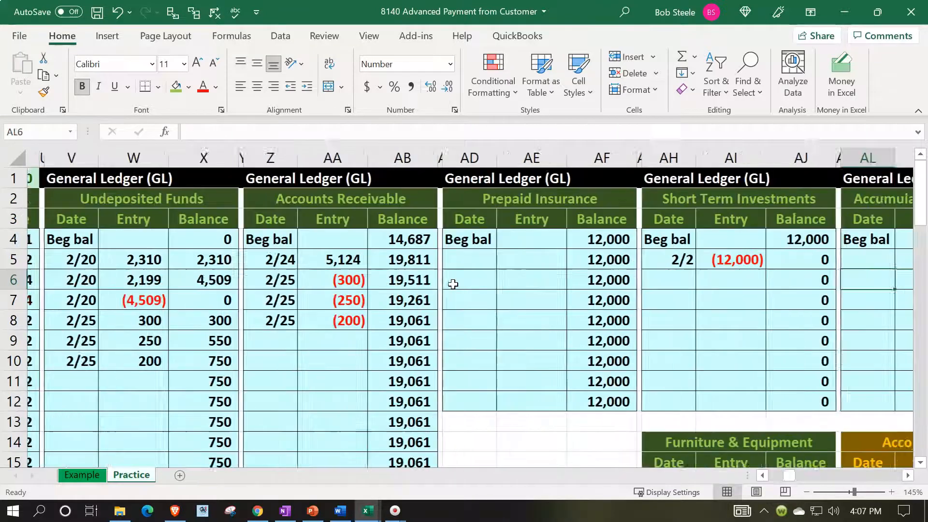
{"action": "key", "text": "Right"}
{"action": "key", "text": "Right"}
{"action": "key", "text": "Right"}
{"action": "key", "text": "Right"}
{"action": "key", "text": "Right"}
{"action": "key", "text": "Right"}
{"action": "key", "text": "Right"}
{"action": "key", "text": "Right"}
{"action": "key", "text": "Right"}
{"action": "key", "text": "Right"}
{"action": "key", "text": "Right"}
{"action": "key", "text": "Right"}
{"action": "key", "text": "Right"}
{"action": "key", "text": "Right"}
{"action": "key", "text": "Right"}
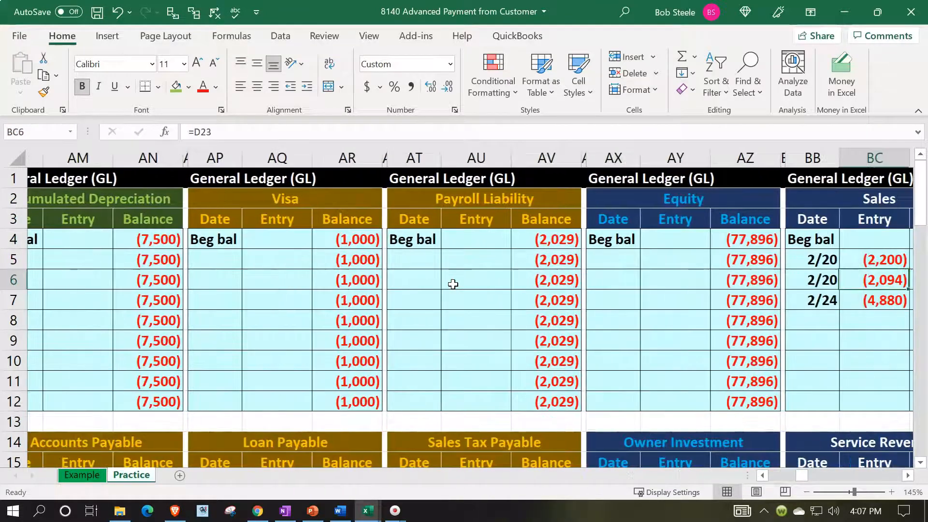
{"action": "key", "text": "Right"}
{"action": "key", "text": "Right"}
{"action": "key", "text": "Right"}
{"action": "key", "text": "Right"}
{"action": "key", "text": "Right"}
{"action": "key", "text": "Right"}
{"action": "key", "text": "Right"}
{"action": "key", "text": "Right"}
{"action": "key", "text": "Right"}
{"action": "key", "text": "Right"}
{"action": "key", "text": "Right"}
{"action": "key", "text": "Right"}
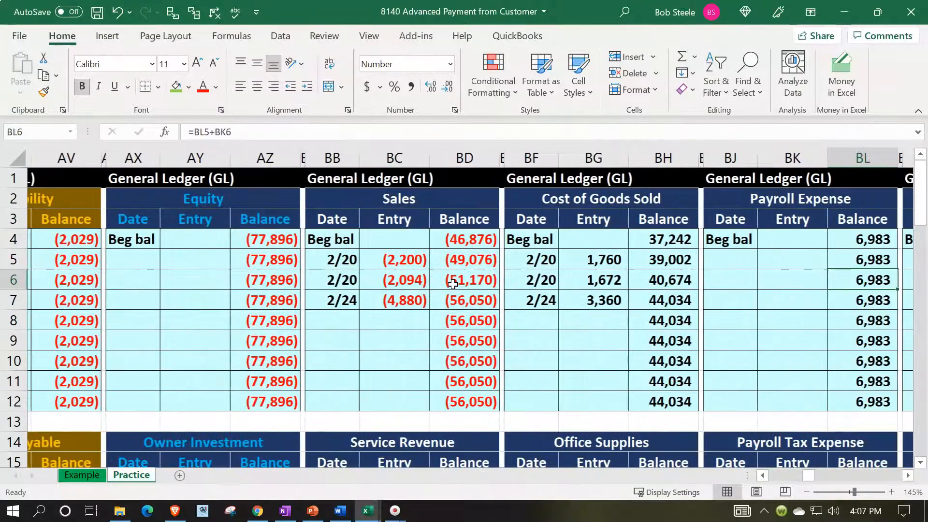
{"action": "key", "text": "Right"}
{"action": "key", "text": "Right"}
{"action": "key", "text": "Right"}
{"action": "key", "text": "Right"}
{"action": "key", "text": "Right"}
{"action": "key", "text": "Right"}
{"action": "key", "text": "Right"}
{"action": "key", "text": "Right"}
{"action": "key", "text": "Right"}
{"action": "key", "text": "Right"}
{"action": "key", "text": "Right"}
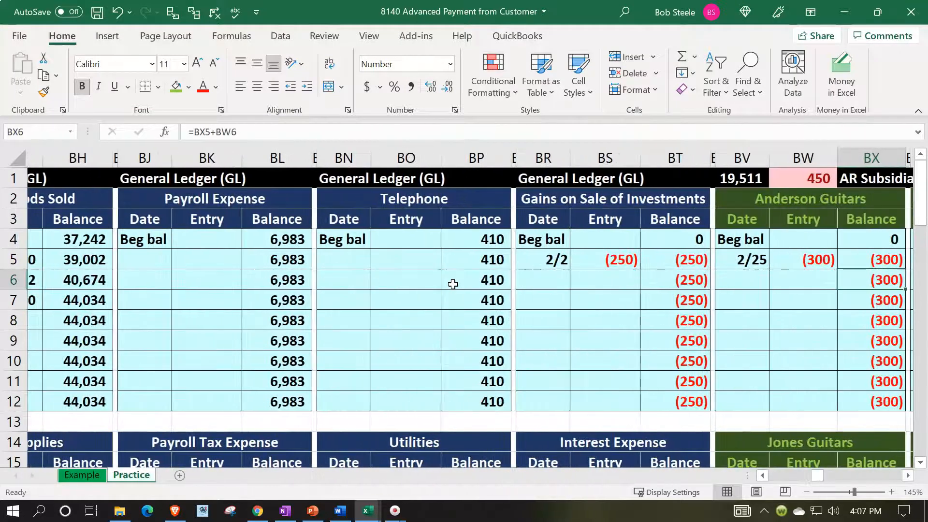
{"action": "key", "text": "Right"}
{"action": "key", "text": "Right"}
{"action": "key", "text": "Right"}
{"action": "key", "text": "Right"}
{"action": "key", "text": "Right"}
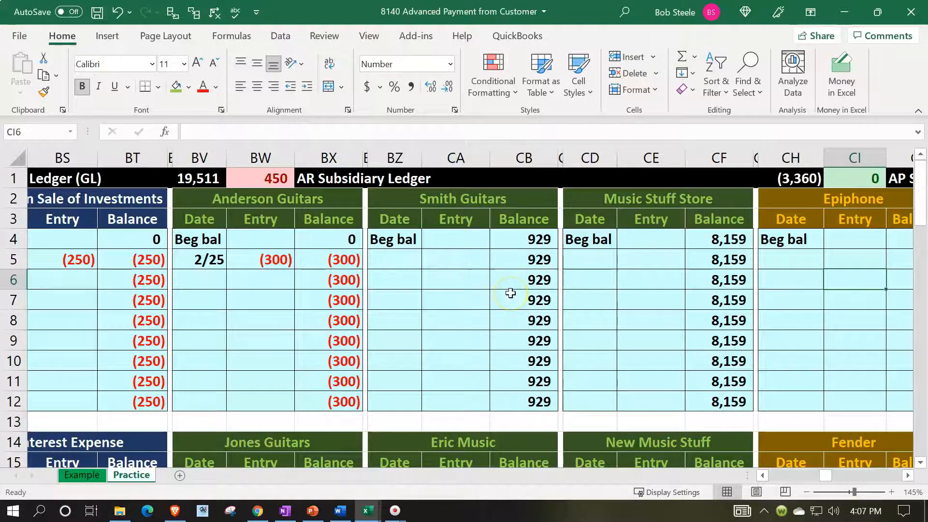
{"action": "left_click", "coordinate": [455, 262]}
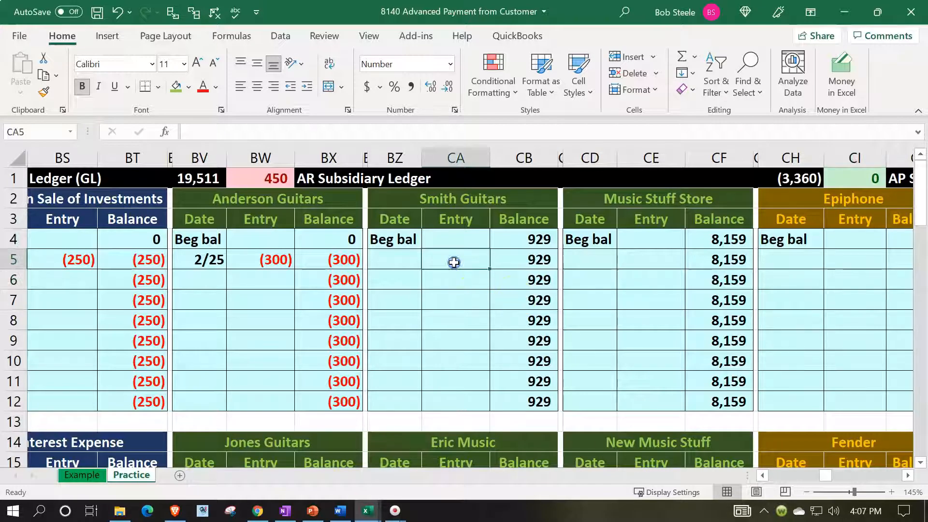
{"action": "left_click", "coordinate": [409, 251]}
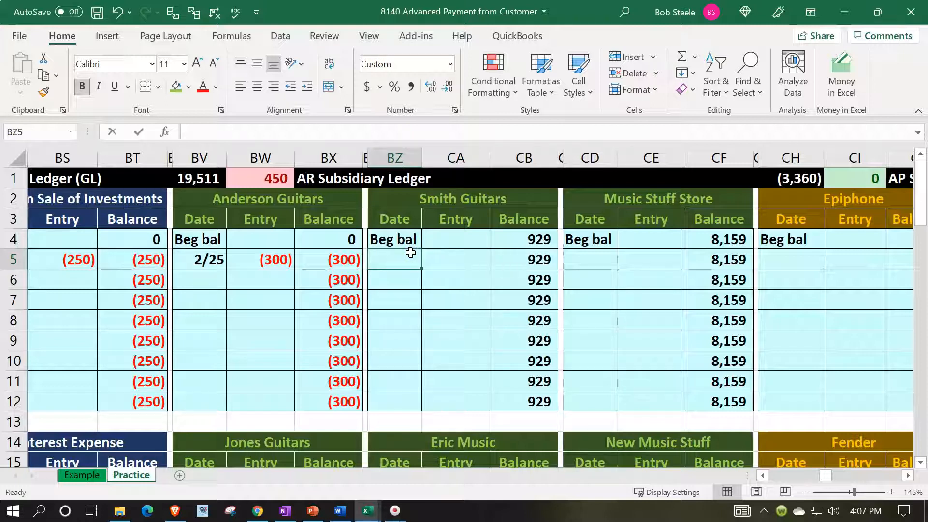
{"action": "type", "text": "="}
{"action": "key", "text": "Left"}
{"action": "key", "text": "Left"}
{"action": "key", "text": "Left"}
{"action": "key", "text": "Left"}
{"action": "key", "text": "Return"}
{"action": "key", "text": "Right"}
{"action": "key", "text": "Up"}
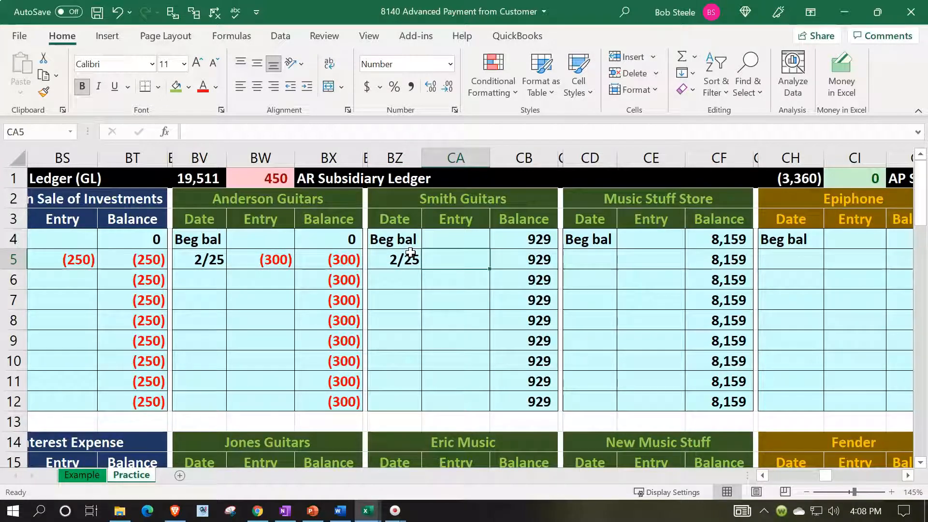
Post the second advance payment to the Smith Guitars subsidiary ledger by linking CA5 to the Accounts Receivable credit in I16.
{"action": "type", "text": "="}
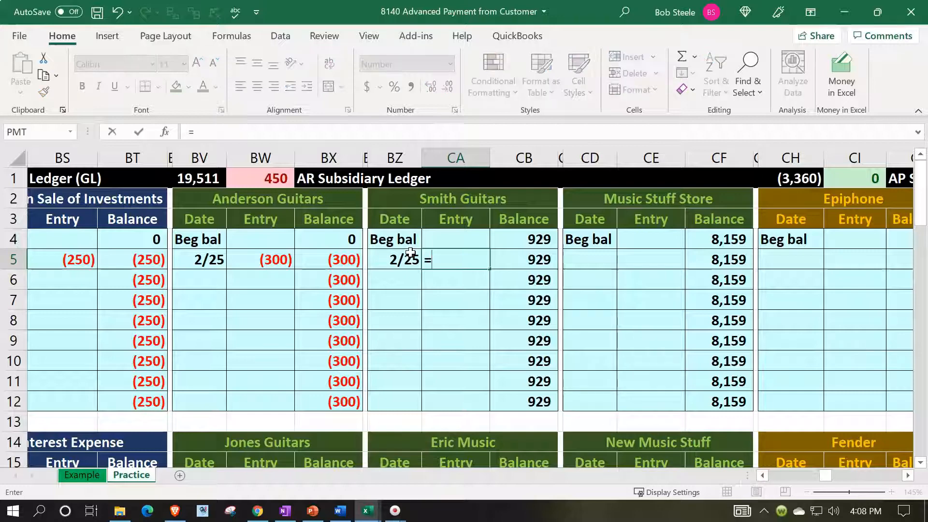
{"action": "key", "text": "Left"}
{"action": "key", "text": "Left"}
{"action": "key", "text": "Left"}
{"action": "key", "text": "Left"}
{"action": "key", "text": "Left"}
{"action": "key", "text": "Left"}
{"action": "key", "text": "Left"}
{"action": "key", "text": "Left"}
{"action": "key", "text": "Left"}
{"action": "key", "text": "Left"}
{"action": "key", "text": "Left"}
{"action": "key", "text": "Left"}
{"action": "key", "text": "Left"}
{"action": "key", "text": "Left"}
{"action": "key", "text": "Left"}
{"action": "key", "text": "Left"}
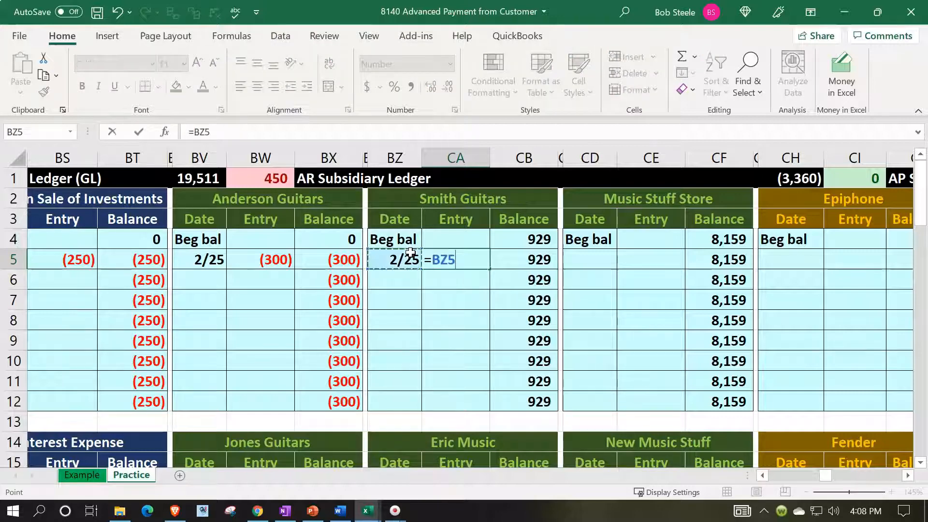
{"action": "key", "text": "Left"}
{"action": "key", "text": "Left"}
{"action": "key", "text": "Left"}
{"action": "key", "text": "Left"}
{"action": "key", "text": "Left"}
{"action": "key", "text": "Left"}
{"action": "key", "text": "Left"}
{"action": "key", "text": "Left"}
{"action": "key", "text": "Left"}
{"action": "key", "text": "Left"}
{"action": "key", "text": "Left"}
{"action": "key", "text": "Left"}
{"action": "key", "text": "Left"}
{"action": "key", "text": "Left"}
{"action": "key", "text": "Left"}
{"action": "key", "text": "Left"}
{"action": "key", "text": "Left"}
{"action": "key", "text": "Left"}
{"action": "key", "text": "Left"}
{"action": "key", "text": "Left"}
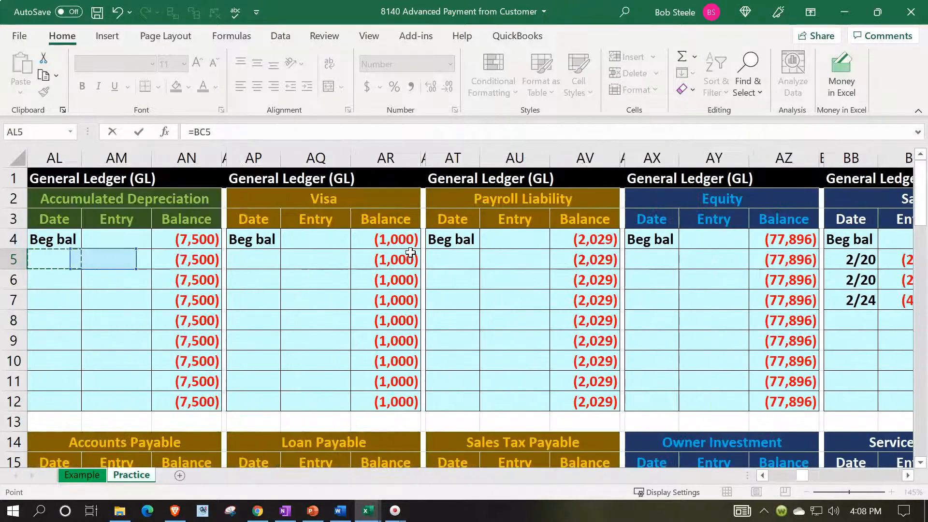
{"action": "key", "text": "Left"}
{"action": "key", "text": "Left"}
{"action": "key", "text": "Left"}
{"action": "key", "text": "Left"}
{"action": "key", "text": "Left"}
{"action": "key", "text": "Left"}
{"action": "key", "text": "Left"}
{"action": "key", "text": "Down"}
{"action": "key", "text": "Down"}
{"action": "key", "text": "Down"}
{"action": "key", "text": "Down"}
{"action": "key", "text": "Down"}
{"action": "key", "text": "Down"}
{"action": "key", "text": "Down"}
{"action": "key", "text": "Down"}
{"action": "key", "text": "Down"}
{"action": "key", "text": "Down"}
{"action": "key", "text": "Down"}
{"action": "key", "text": "Down"}
{"action": "key", "text": "Down"}
{"action": "key", "text": "Down"}
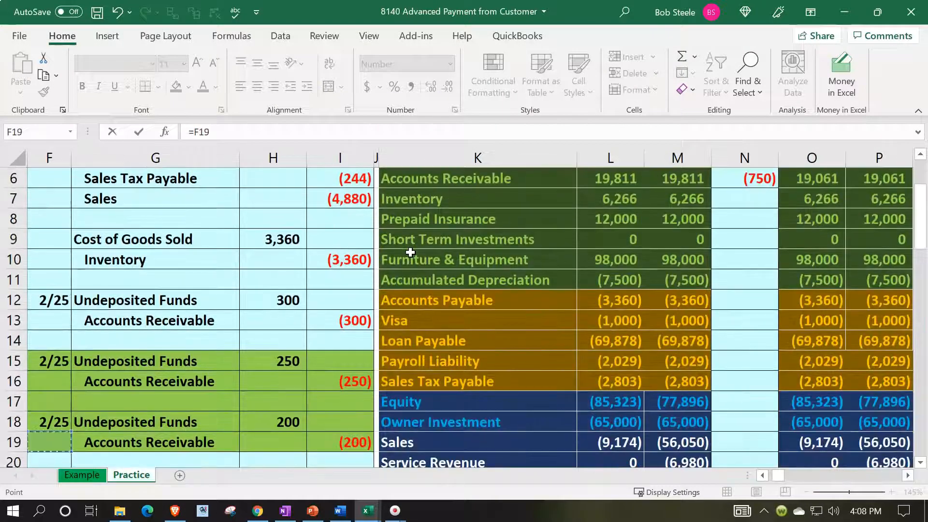
{"action": "key", "text": "Right"}
{"action": "key", "text": "Right"}
{"action": "key", "text": "Right"}
{"action": "key", "text": "Up"}
{"action": "key", "text": "Up"}
{"action": "key", "text": "Up"}
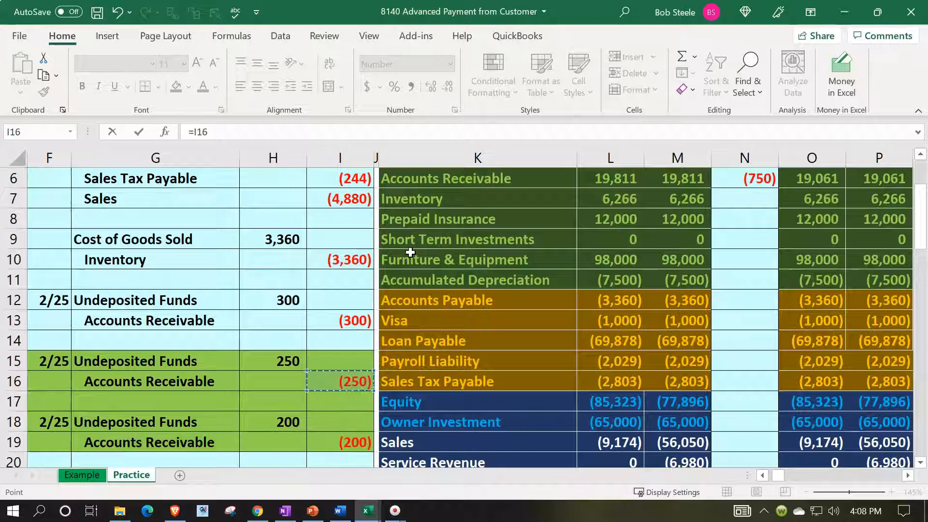
{"action": "key", "text": "Return"}
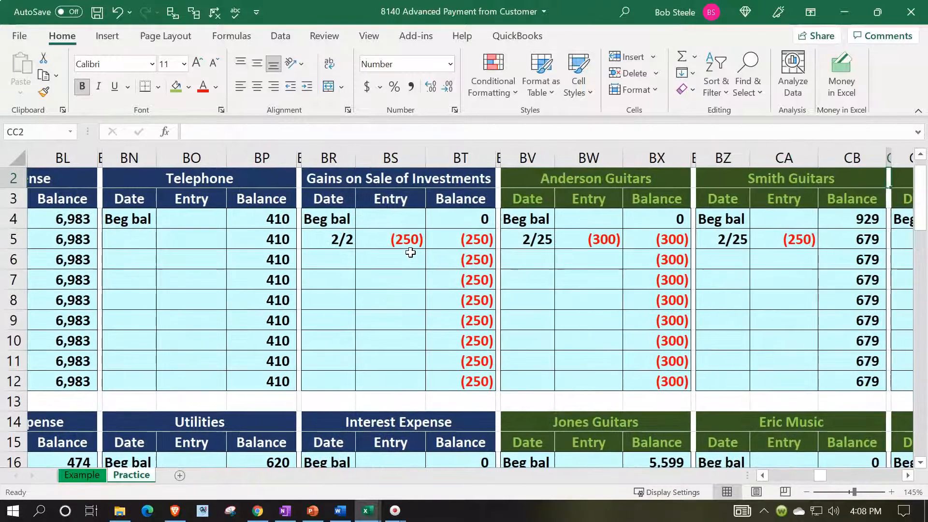
Review the Smith Guitars beginning balance in CB4 and the linked payment entry in CA5.
{"action": "key", "text": "Down"}
{"action": "key", "text": "Down"}
{"action": "key", "text": "Down"}
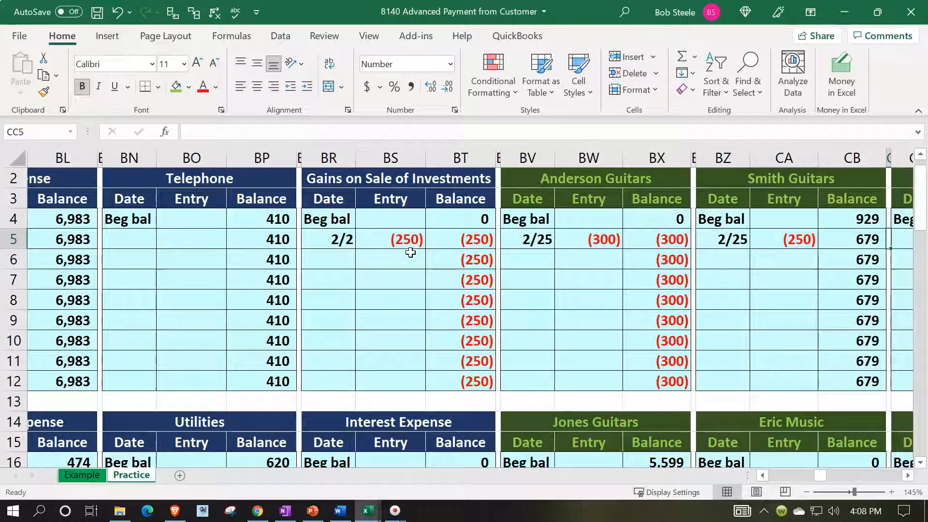
{"action": "key", "text": "Left"}
{"action": "key", "text": "Up"}
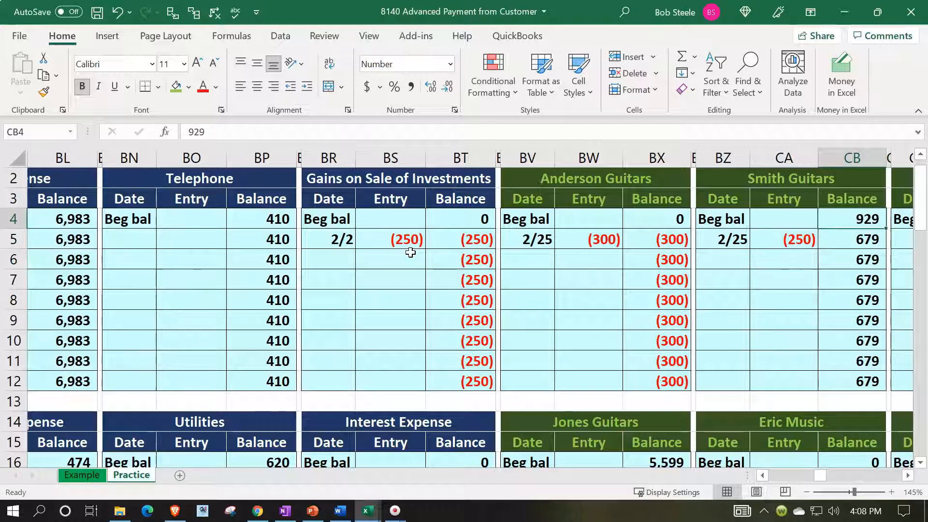
{"action": "key", "text": "Down"}
{"action": "key", "text": "Left"}
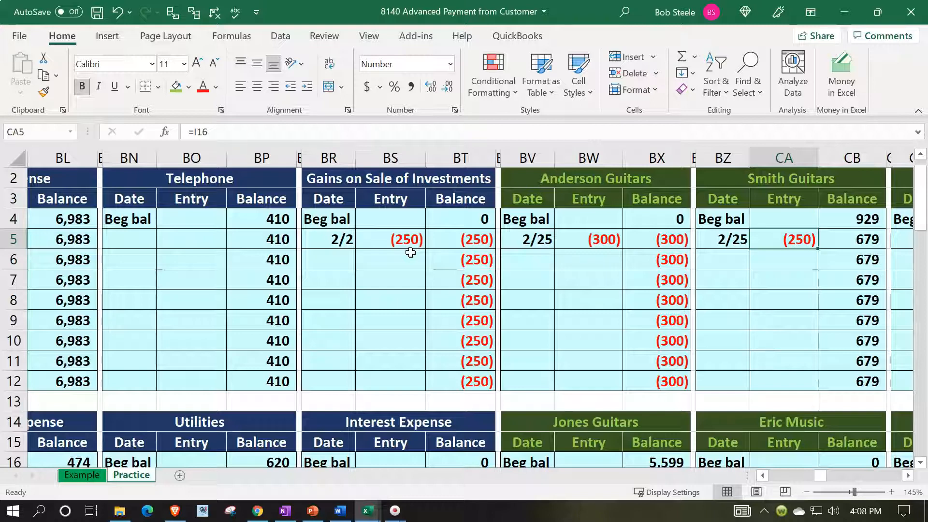
Enter the payment date 2/25 in BZ17 of the Eric Music subsidiary ledger.
{"action": "key", "text": "Down"}
{"action": "key", "text": "Down"}
{"action": "key", "text": "Down"}
{"action": "key", "text": "Down"}
{"action": "key", "text": "Down"}
{"action": "key", "text": "Down"}
{"action": "key", "text": "Down"}
{"action": "key", "text": "Down"}
{"action": "key", "text": "Down"}
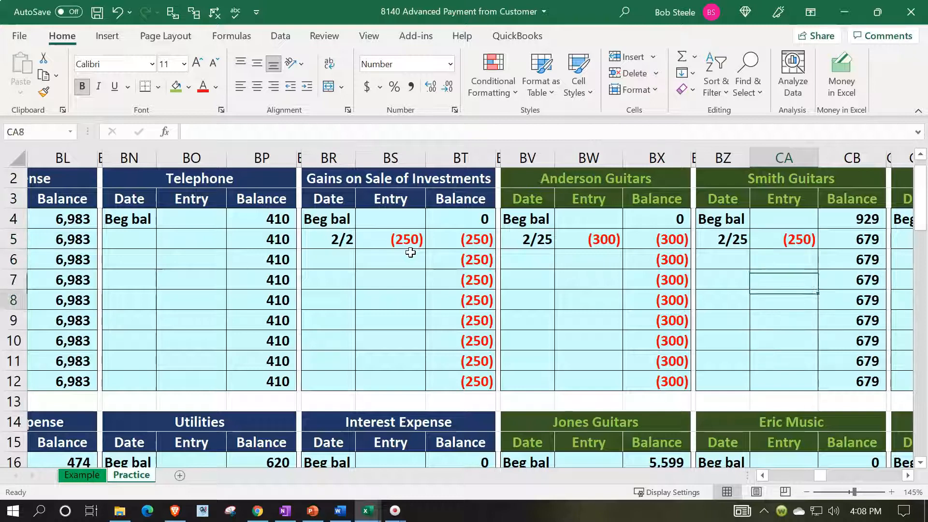
{"action": "key", "text": "Down"}
{"action": "key", "text": "Down"}
{"action": "key", "text": "Down"}
{"action": "key", "text": "Down"}
{"action": "key", "text": "Down"}
{"action": "key", "text": "Down"}
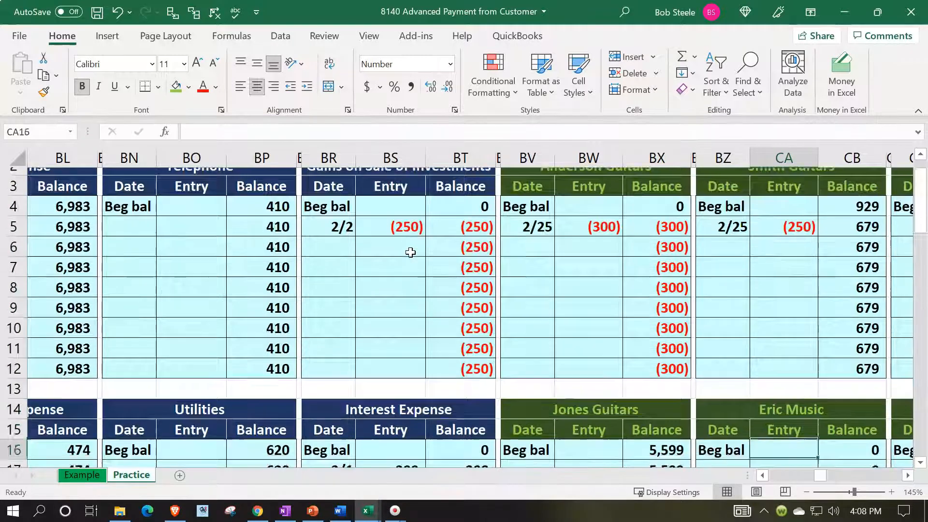
{"action": "key", "text": "Left"}
{"action": "key", "text": "Left"}
{"action": "key", "text": "Left"}
{"action": "key", "text": "Right"}
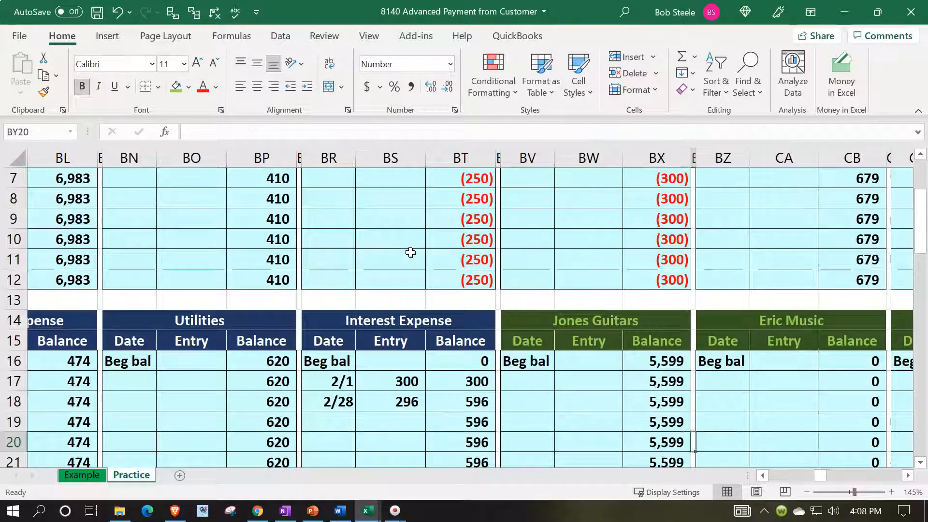
{"action": "key", "text": "Up"}
{"action": "key", "text": "Up"}
{"action": "key", "text": "Up"}
{"action": "type", "text": "2/25"}
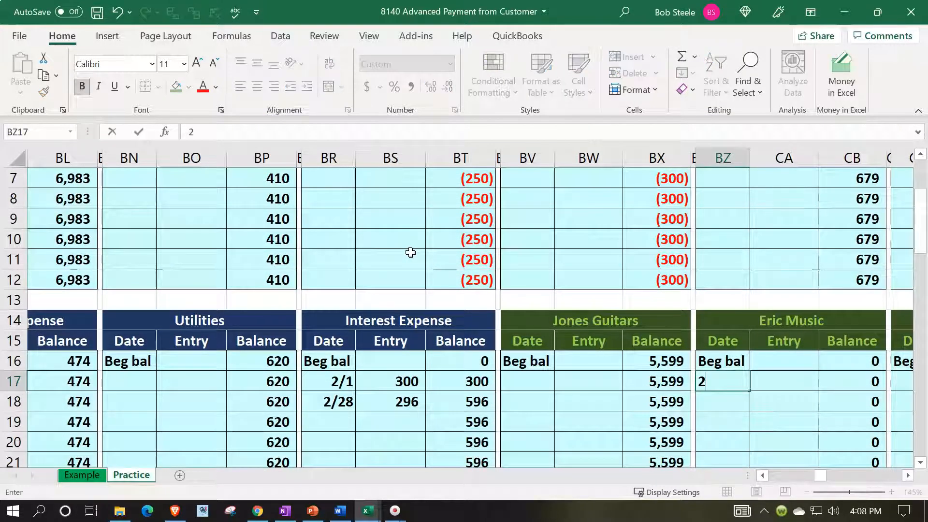
{"action": "key", "text": "Return"}
Post the third advance payment to the Eric Music subsidiary ledger by linking CA17 to the Accounts Receivable credit in I19.
{"action": "key", "text": "Right"}
{"action": "key", "text": "Up"}
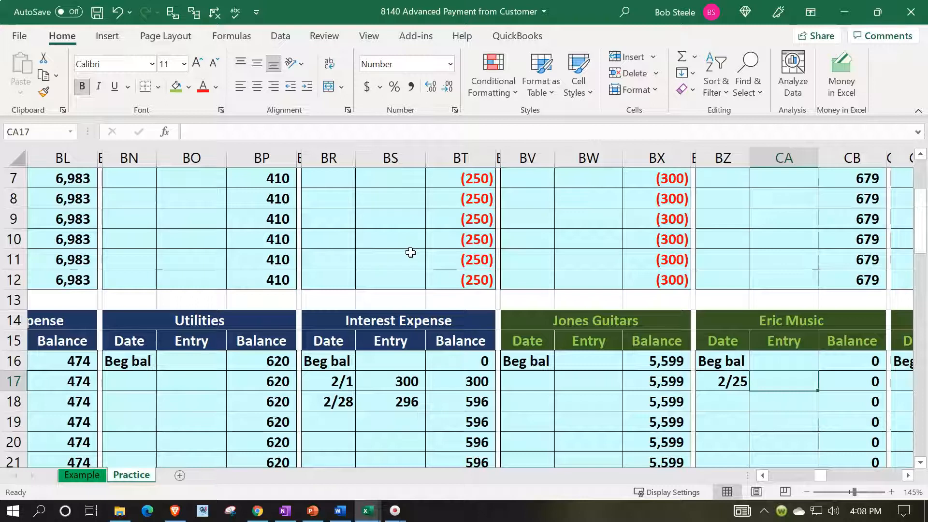
{"action": "type", "text": "="}
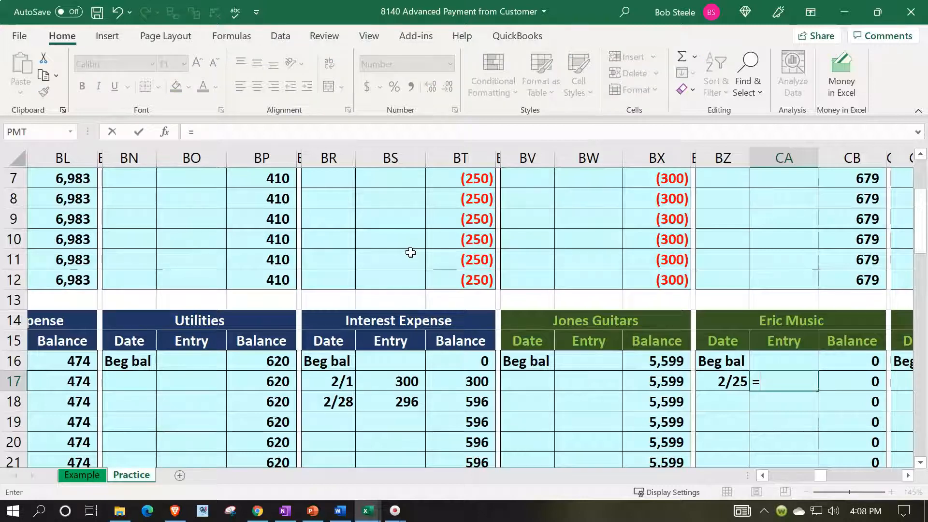
{"action": "key", "text": "Left"}
{"action": "key", "text": "Left"}
{"action": "key", "text": "Left"}
{"action": "key", "text": "Left"}
{"action": "key", "text": "Left"}
{"action": "key", "text": "Left"}
{"action": "key", "text": "Left"}
{"action": "key", "text": "Left"}
{"action": "key", "text": "Left"}
{"action": "key", "text": "Left"}
{"action": "key", "text": "Left"}
{"action": "key", "text": "Left"}
{"action": "key", "text": "Left"}
{"action": "key", "text": "Left"}
{"action": "key", "text": "Left"}
{"action": "key", "text": "Left"}
{"action": "key", "text": "Left"}
{"action": "key", "text": "Left"}
{"action": "key", "text": "Left"}
{"action": "key", "text": "Left"}
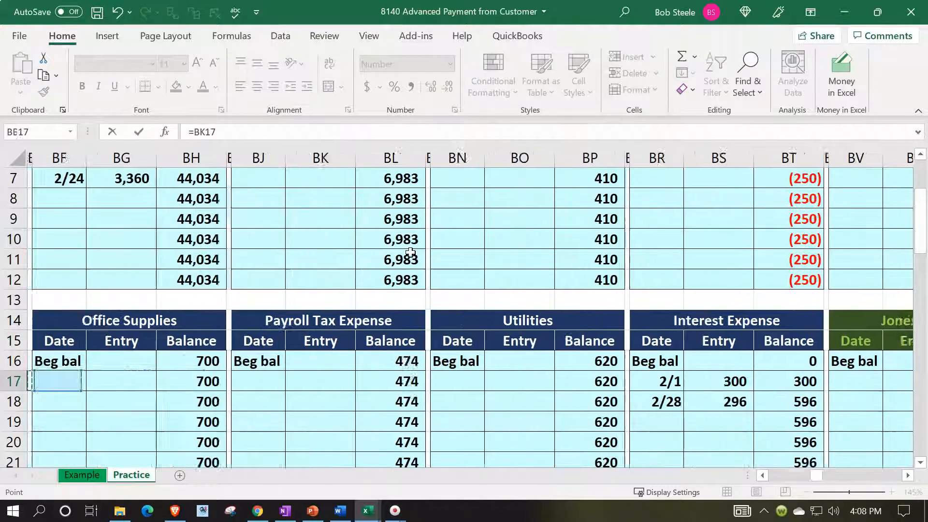
{"action": "key", "text": "Left"}
{"action": "key", "text": "Left"}
{"action": "key", "text": "Left"}
{"action": "key", "text": "Left"}
{"action": "key", "text": "Left"}
{"action": "key", "text": "Left"}
{"action": "key", "text": "Left"}
{"action": "key", "text": "Left"}
{"action": "key", "text": "Left"}
{"action": "key", "text": "Left"}
{"action": "key", "text": "Left"}
{"action": "key", "text": "Left"}
{"action": "key", "text": "Left"}
{"action": "key", "text": "Left"}
{"action": "key", "text": "Left"}
{"action": "key", "text": "Left"}
{"action": "key", "text": "Left"}
{"action": "key", "text": "Left"}
{"action": "key", "text": "Left"}
{"action": "key", "text": "Left"}
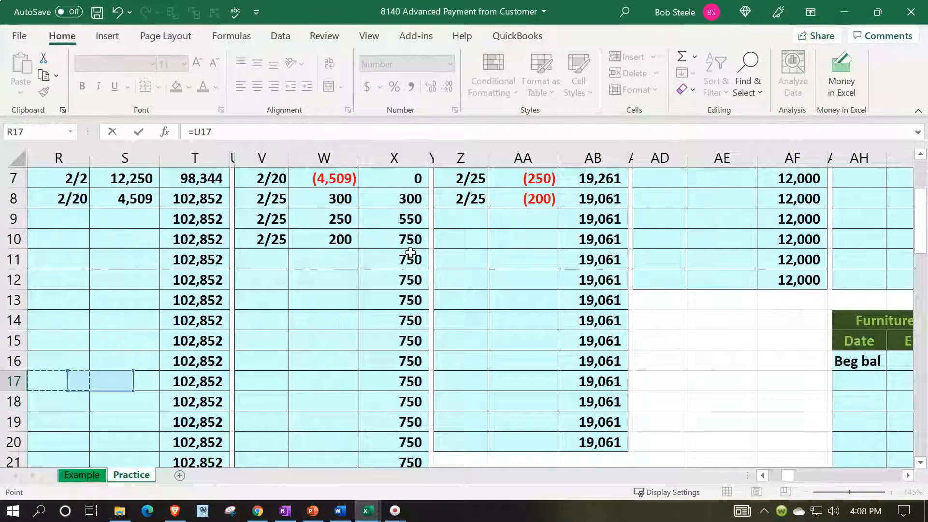
{"action": "key", "text": "Right"}
{"action": "key", "text": "Right"}
{"action": "key", "text": "Down"}
{"action": "key", "text": "Down"}
{"action": "key", "text": "Down"}
{"action": "key", "text": "Right"}
{"action": "key", "text": "Up"}
{"action": "key", "text": "Return"}
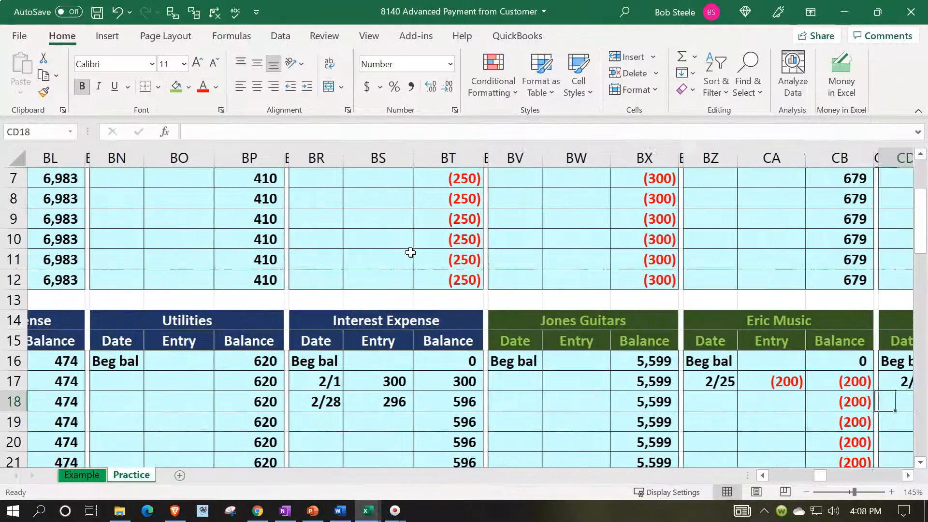
Review the Eric Music ending balance in CB24 and the adjacent New Music Stuff ledger.
{"action": "scroll", "coordinate": [624, 323], "scroll_direction": "down", "scroll_amount": 3}
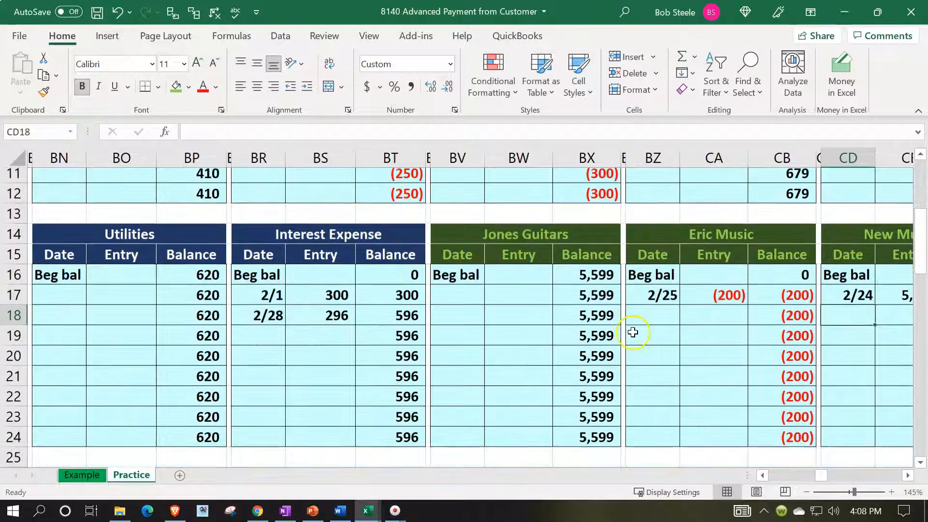
{"action": "left_click", "coordinate": [755, 341]}
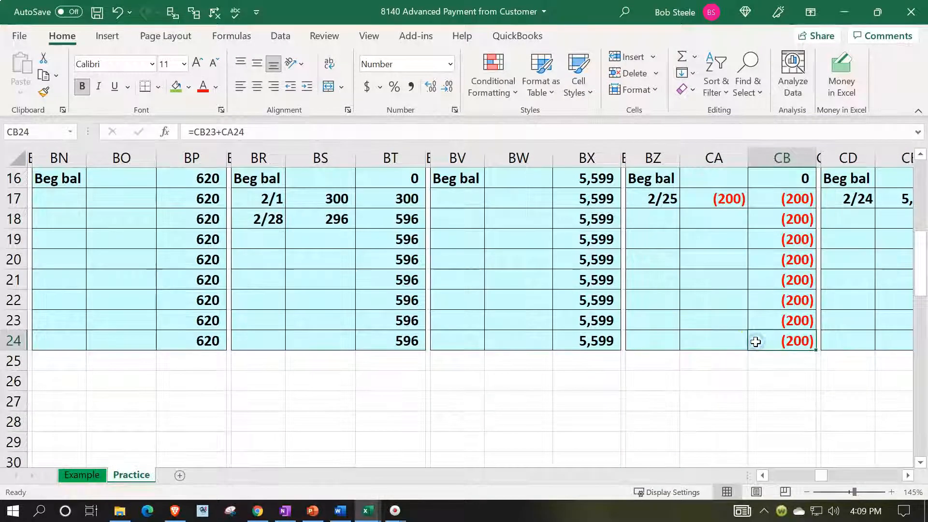
{"action": "scroll", "coordinate": [756, 344], "scroll_direction": "up", "scroll_amount": 1}
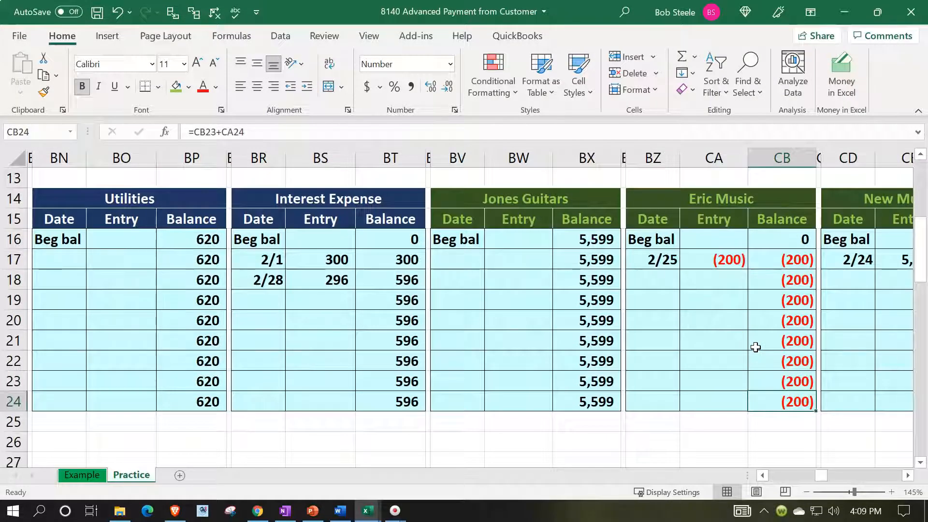
{"action": "key", "text": "Right"}
{"action": "key", "text": "Right"}
{"action": "key", "text": "Right"}
{"action": "key", "text": "Right"}
{"action": "key", "text": "Right"}
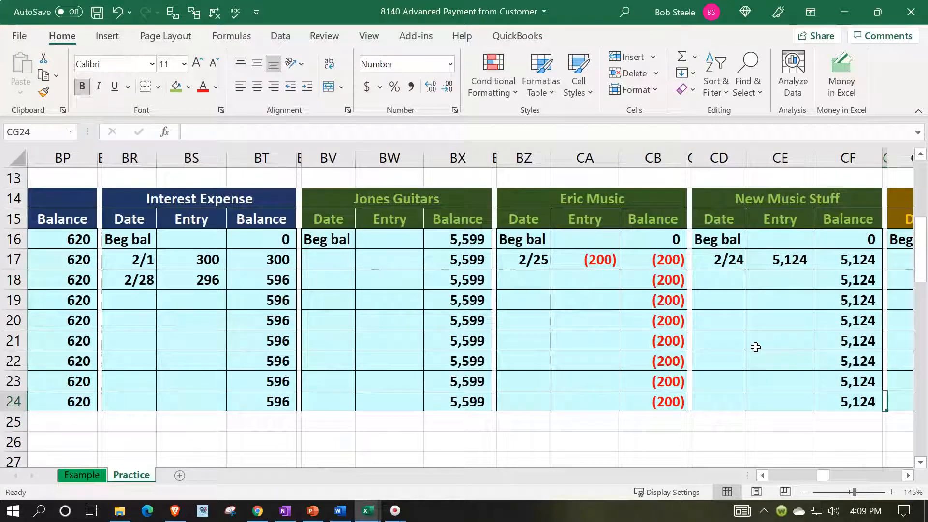
Inspect the reconciliation formula in BW1 and the AR subsidiary ledger total formula in BV1 with the customer balances it references.
{"action": "scroll", "coordinate": [756, 347], "scroll_direction": "up", "scroll_amount": 4}
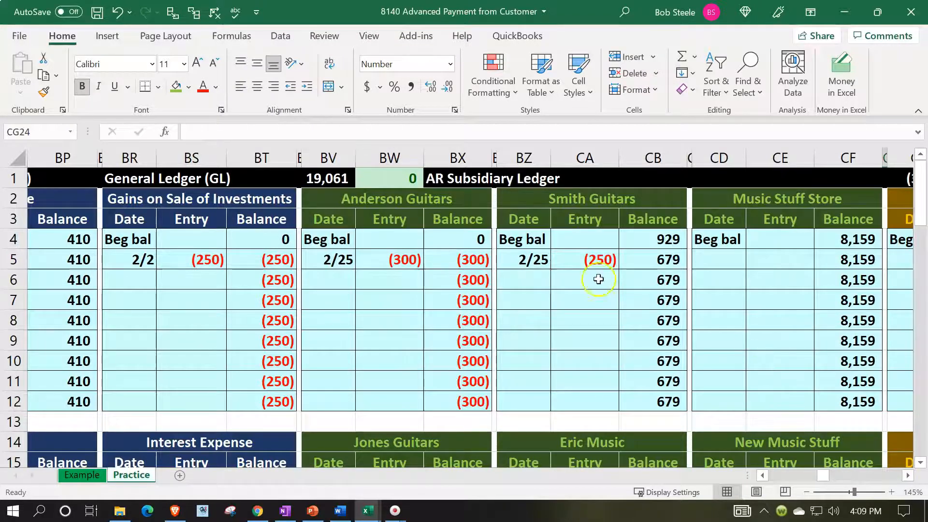
{"action": "double_click", "coordinate": [407, 179]}
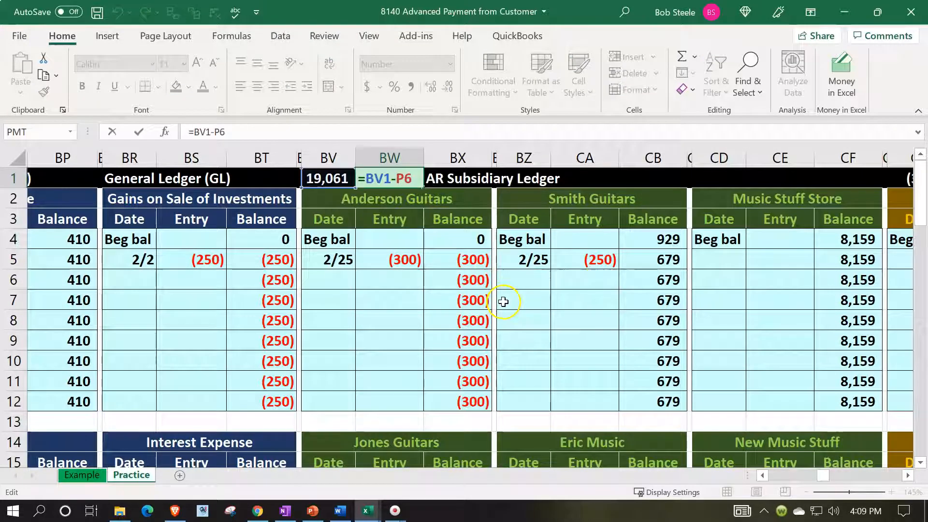
{"action": "key", "text": "Return"}
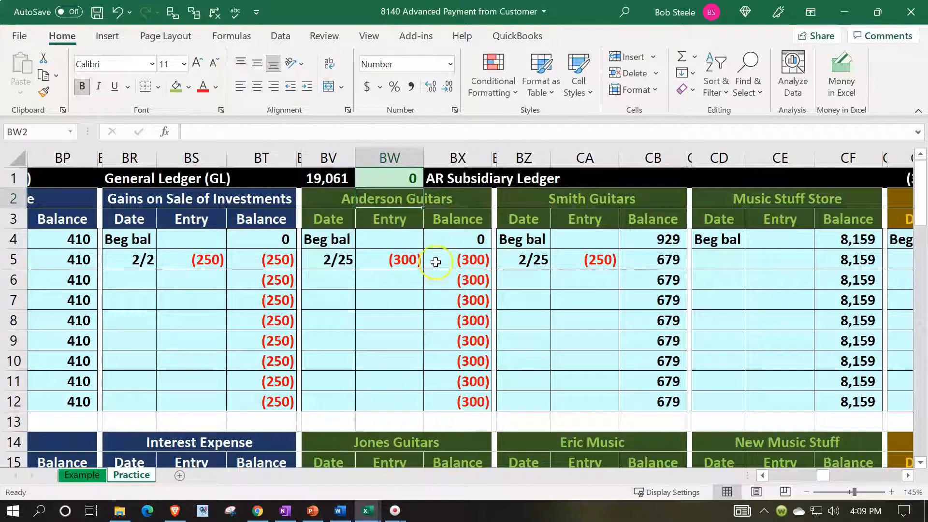
{"action": "double_click", "coordinate": [338, 178]}
{"action": "scroll", "coordinate": [363, 323], "scroll_direction": "down", "scroll_amount": 2}
{"action": "scroll", "coordinate": [363, 323], "scroll_direction": "down", "scroll_amount": 3}
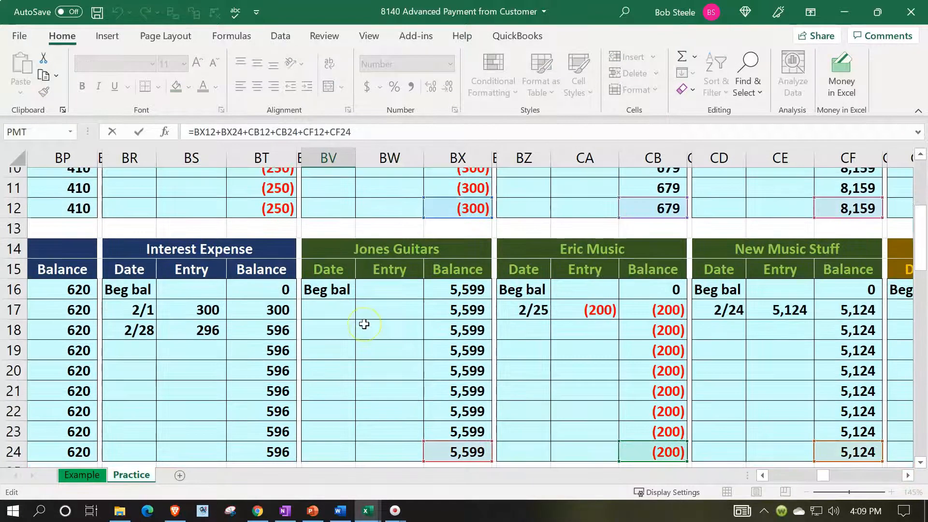
{"action": "key", "text": "Return"}
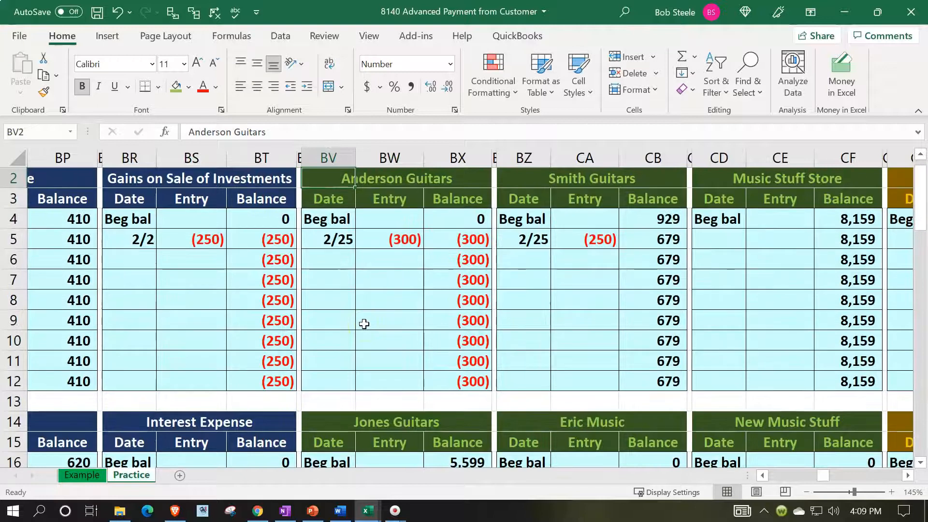
{"action": "scroll", "coordinate": [364, 324], "scroll_direction": "up", "scroll_amount": 1}
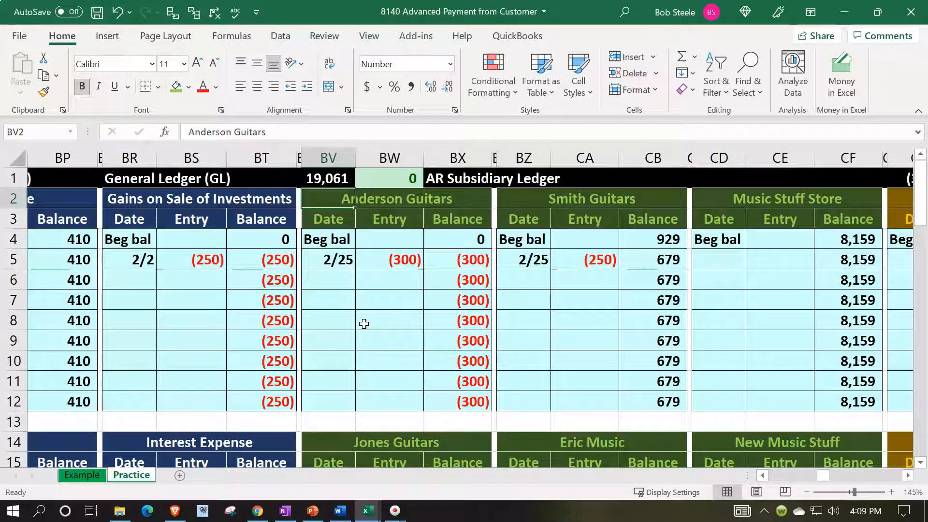
Check the combined total of the Smith Guitars, Eric Music and Anderson Guitars payment entries in CA5, CA17 and BW5.
{"action": "left_click", "coordinate": [597, 259]}
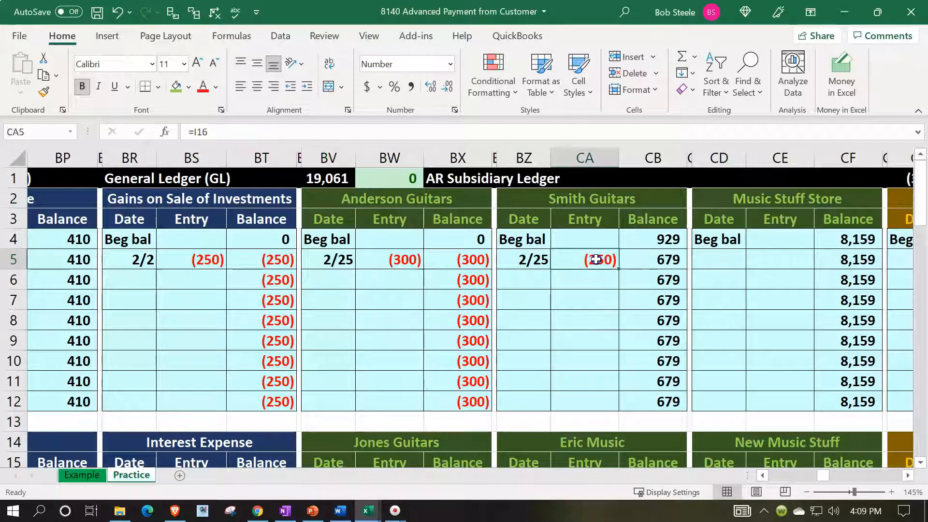
{"action": "scroll", "coordinate": [597, 280], "scroll_direction": "down", "scroll_amount": 3}
{"action": "left_click", "coordinate": [598, 321], "text": "ctrl"}
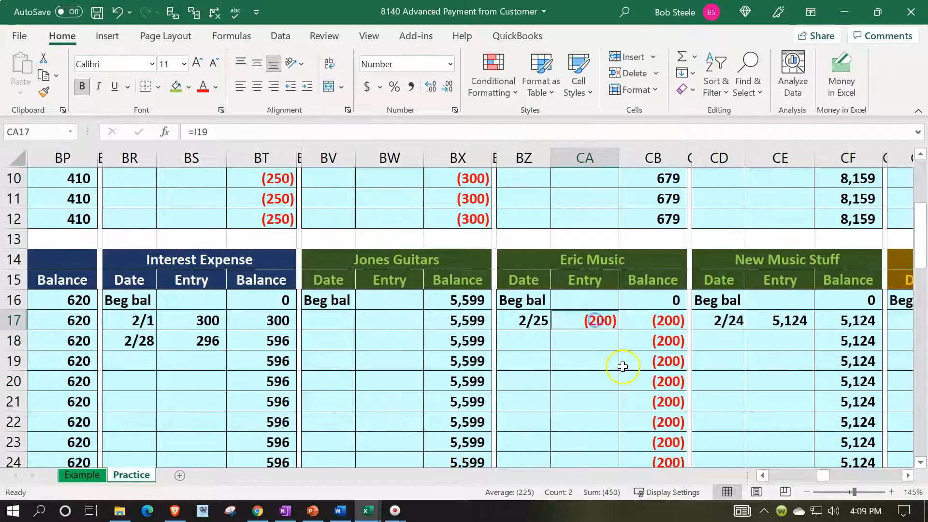
{"action": "scroll", "coordinate": [622, 364], "scroll_direction": "up", "scroll_amount": 3}
{"action": "left_click", "coordinate": [413, 259], "text": "ctrl"}
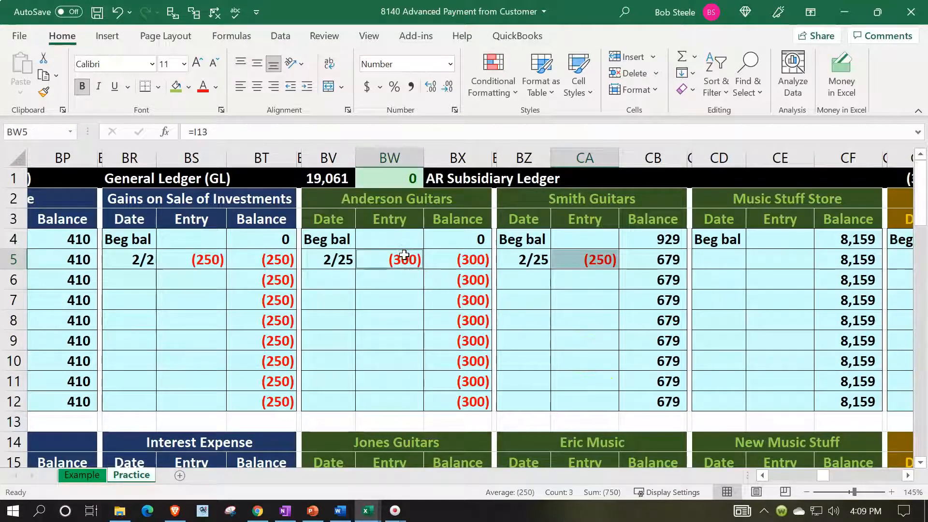
{"action": "left_click", "coordinate": [404, 324]}
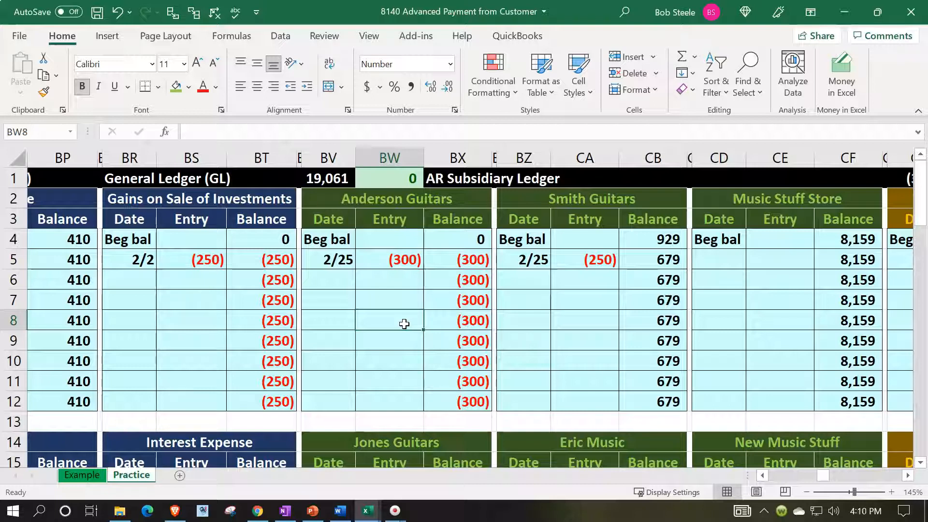
Compare the subsidiary ledger total in BV1 with the Accounts Receivable ending February balance in O6 of the trial balance.
{"action": "double_click", "coordinate": [327, 176]}
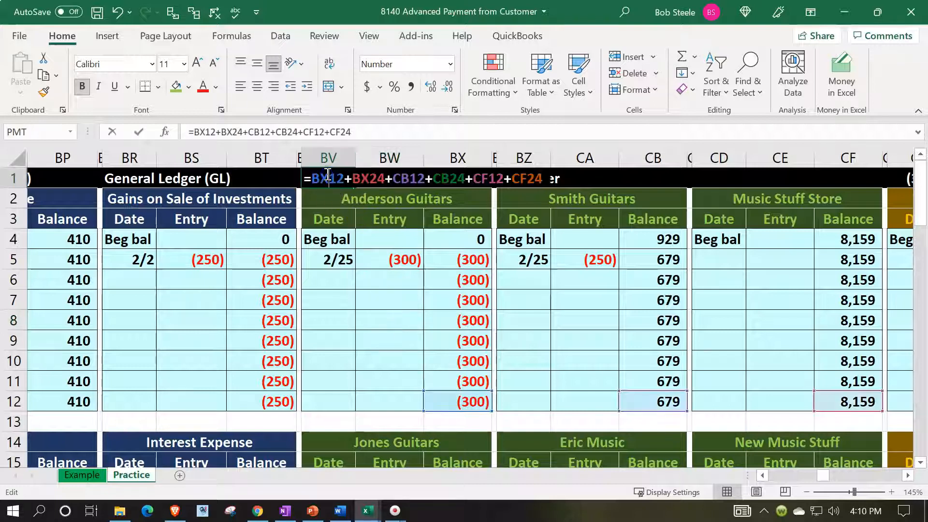
{"action": "key", "text": "Return"}
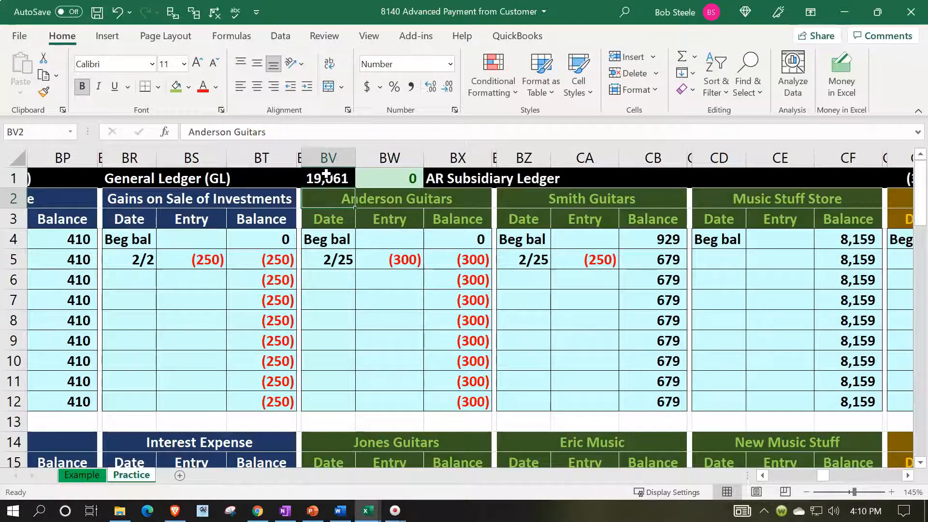
{"action": "key", "text": "Left"}
{"action": "key", "text": "Left"}
{"action": "key", "text": "Left"}
{"action": "key", "text": "Left"}
{"action": "key", "text": "Left"}
{"action": "key", "text": "Left"}
{"action": "key", "text": "Left"}
{"action": "key", "text": "Left"}
{"action": "key", "text": "Left"}
{"action": "key", "text": "Left"}
{"action": "key", "text": "Left"}
{"action": "key", "text": "Left"}
{"action": "key", "text": "Left"}
{"action": "key", "text": "Left"}
{"action": "key", "text": "Left"}
{"action": "key", "text": "Left"}
{"action": "key", "text": "Left"}
{"action": "key", "text": "Left"}
{"action": "key", "text": "Left"}
{"action": "key", "text": "Left"}
{"action": "key", "text": "Left"}
{"action": "key", "text": "Left"}
{"action": "key", "text": "Left"}
{"action": "key", "text": "Left"}
{"action": "key", "text": "Left"}
{"action": "key", "text": "Left"}
{"action": "key", "text": "Left"}
{"action": "key", "text": "Left"}
{"action": "key", "text": "Left"}
{"action": "key", "text": "Left"}
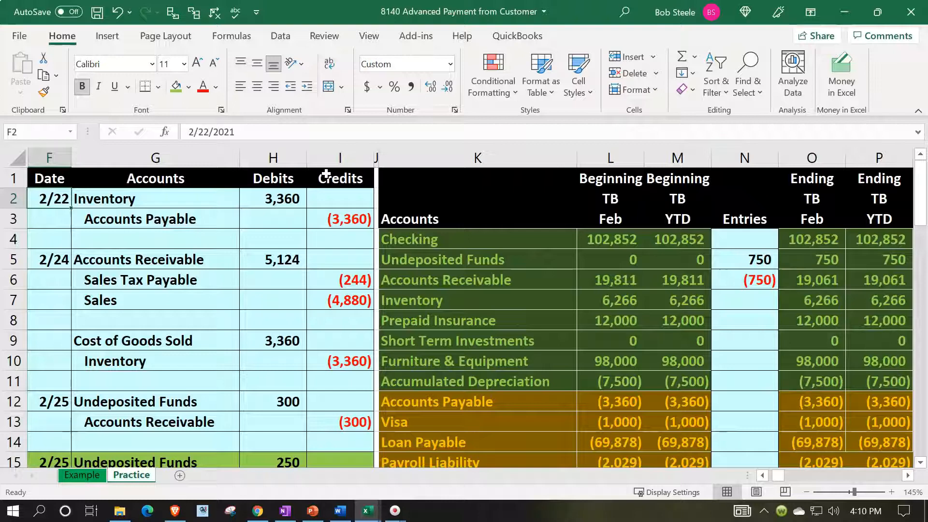
{"action": "left_click", "coordinate": [836, 279]}
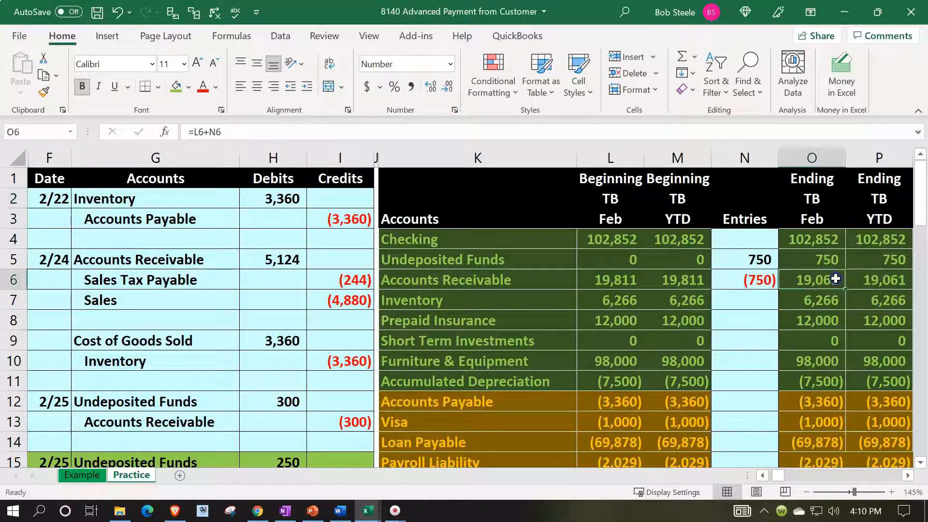
Review the ending year-to-date trial balance in column P from Checking in P4 through net income in P30.
{"action": "left_click", "coordinate": [881, 246]}
{"action": "key", "text": "Down"}
{"action": "key", "text": "Down"}
{"action": "key", "text": "Down"}
{"action": "key", "text": "Down"}
{"action": "key", "text": "Down"}
{"action": "key", "text": "Down"}
{"action": "key", "text": "Down"}
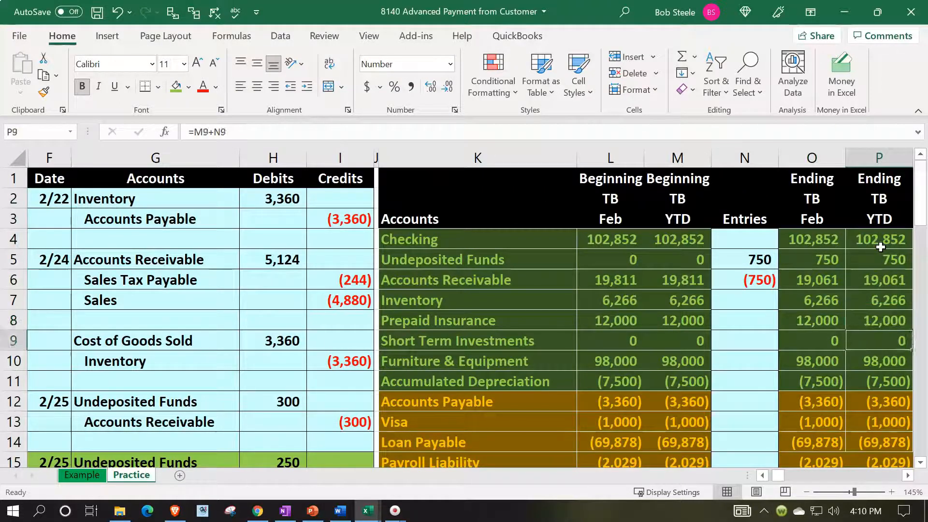
{"action": "key", "text": "Down"}
{"action": "key", "text": "Down"}
{"action": "key", "text": "Down"}
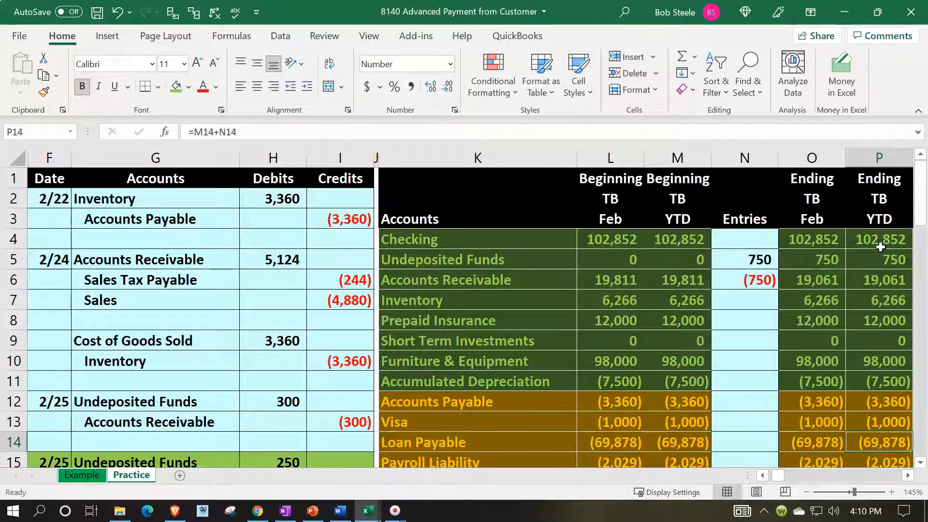
{"action": "key", "text": "Down"}
{"action": "key", "text": "Down"}
{"action": "key", "text": "Down"}
{"action": "key", "text": "Down"}
{"action": "key", "text": "Down"}
{"action": "key", "text": "Down"}
{"action": "key", "text": "Down"}
{"action": "key", "text": "Down"}
{"action": "key", "text": "Down"}
{"action": "key", "text": "Down"}
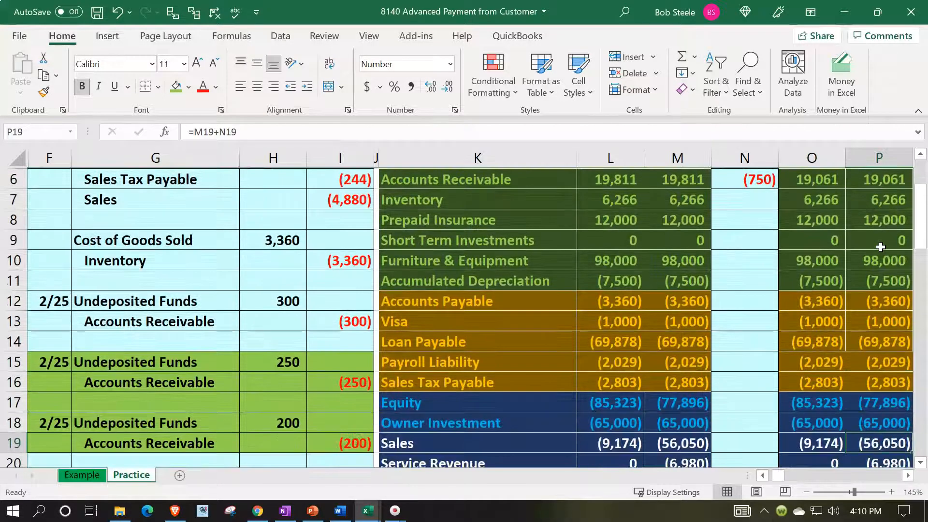
{"action": "key", "text": "Down"}
{"action": "key", "text": "Down"}
{"action": "key", "text": "Down"}
{"action": "key", "text": "Down"}
{"action": "key", "text": "Down"}
{"action": "key", "text": "Down"}
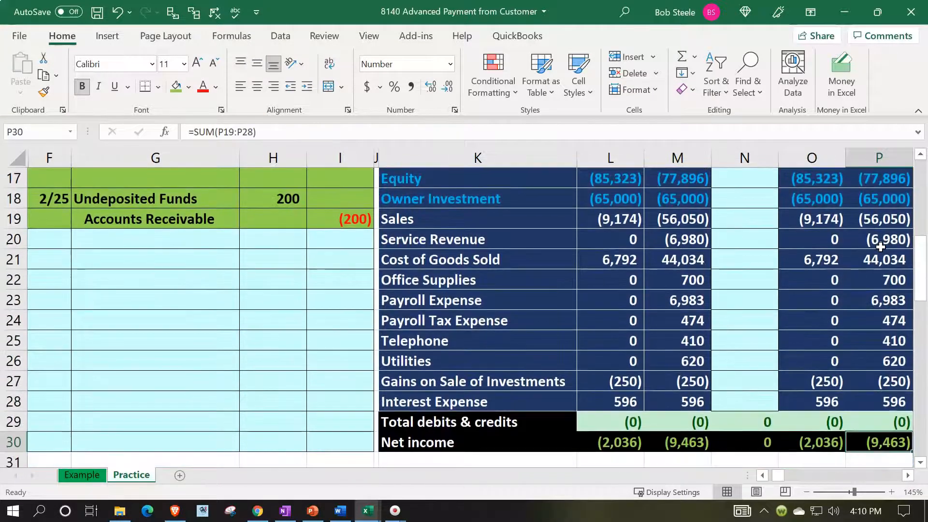
{"action": "key", "text": "alt+Tab"}
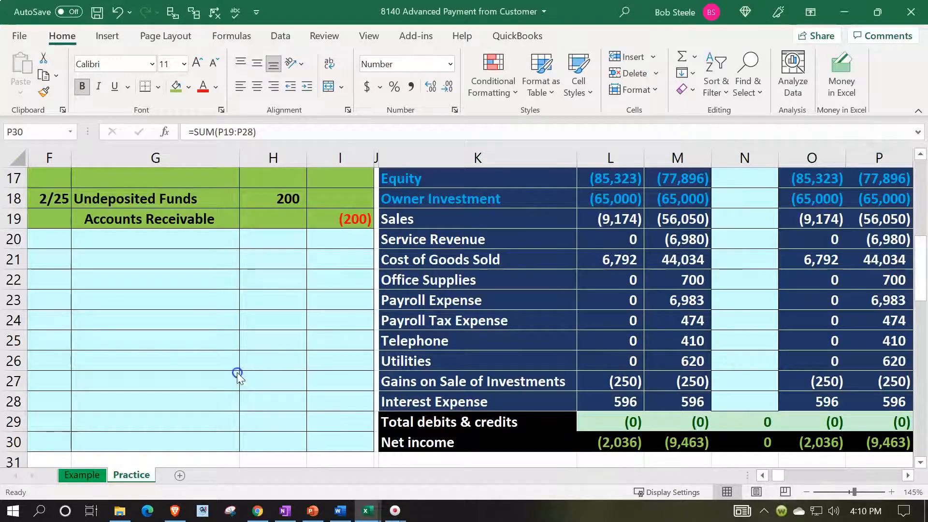
Fill the two remaining green payment entries in F15:I19 with the light blue used by the surrounding journal cells.
{"action": "scroll", "coordinate": [238, 373], "scroll_direction": "up", "scroll_amount": 3}
{"action": "left_click", "coordinate": [55, 323]}
{"action": "left_click_drag", "start_coordinate": [56, 323], "coordinate": [307, 390]}
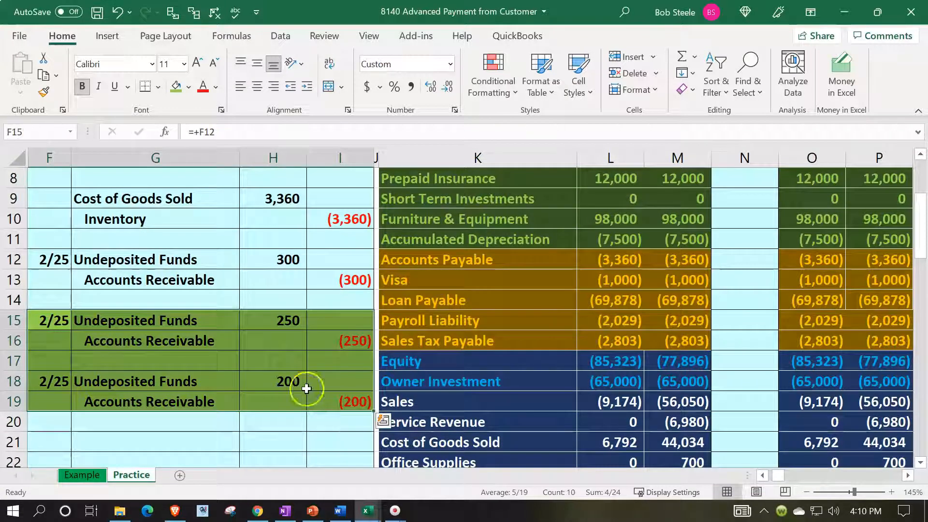
{"action": "left_click", "coordinate": [188, 87]}
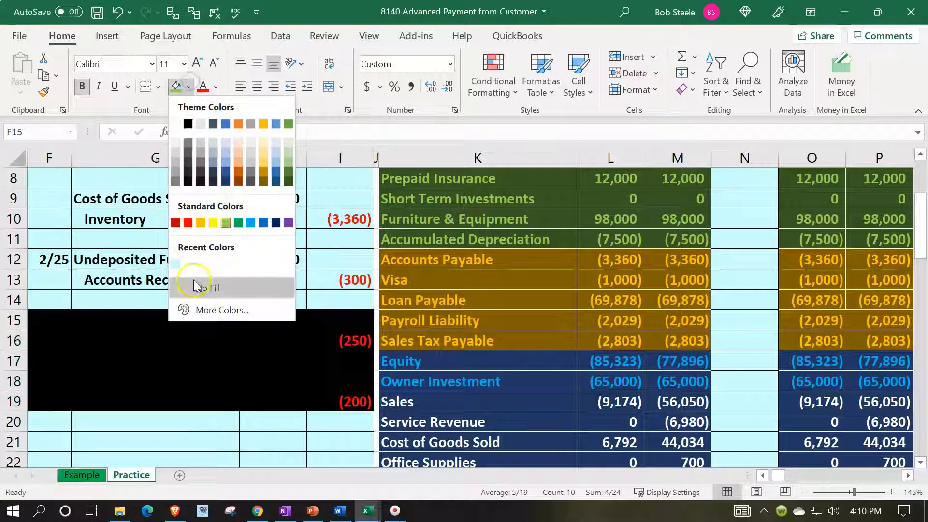
{"action": "left_click", "coordinate": [200, 311]}
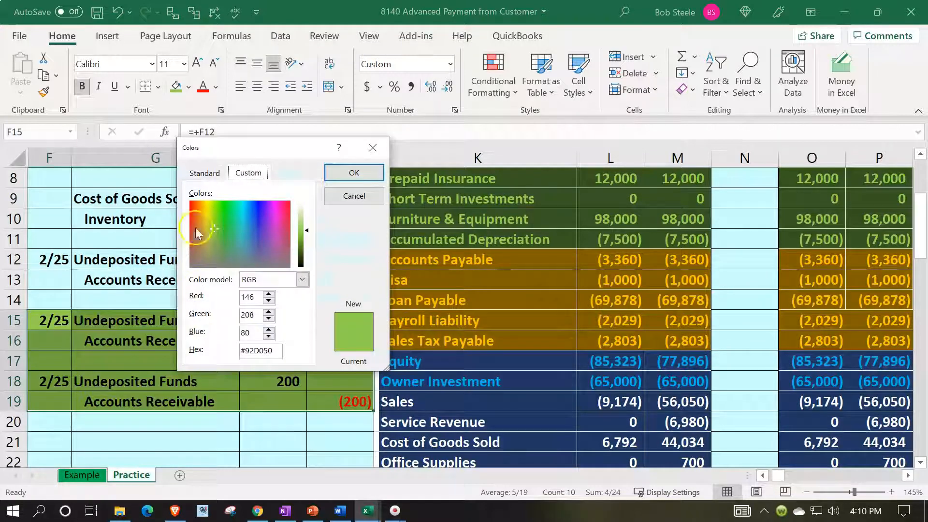
{"action": "left_click", "coordinate": [207, 174]}
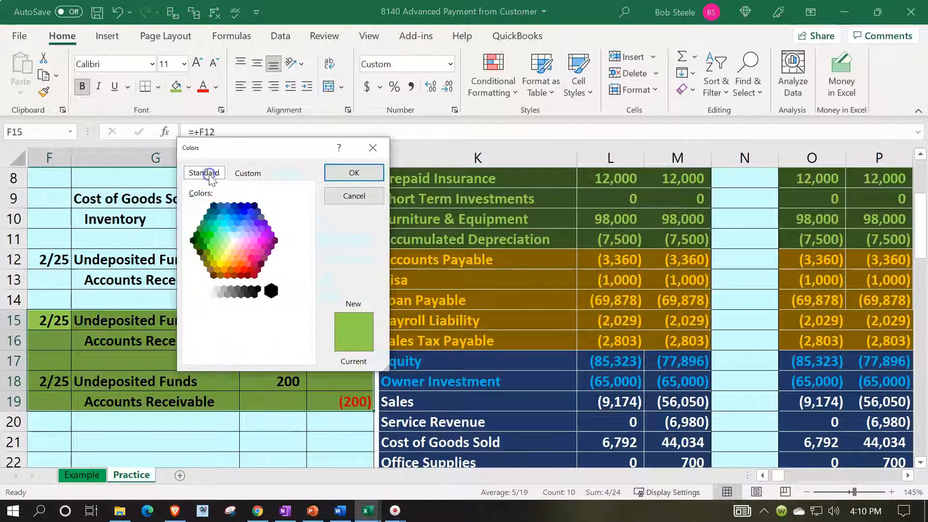
{"action": "left_click", "coordinate": [229, 236]}
{"action": "left_click", "coordinate": [356, 173]}
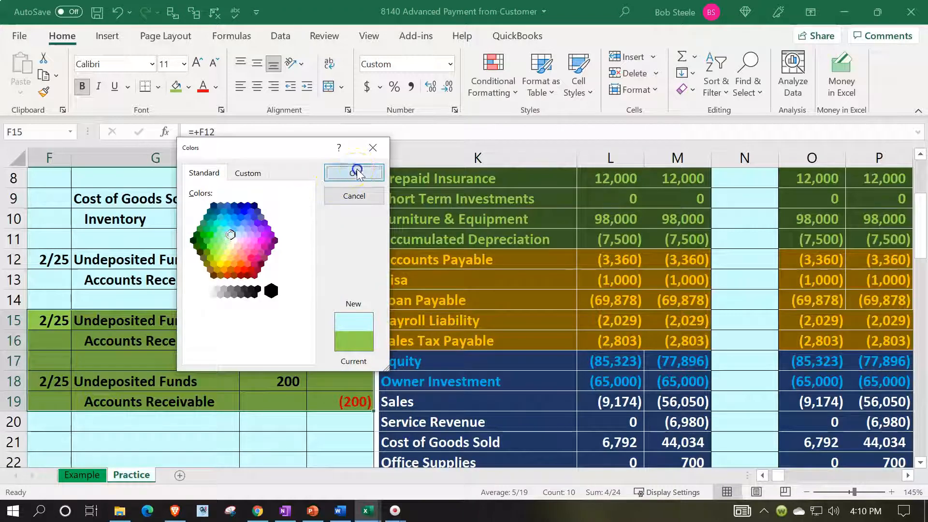
{"action": "left_click", "coordinate": [233, 427]}
Start a deposit journal entry below the last customer payment by entering the date 2/25 in F21.
{"action": "scroll", "coordinate": [232, 428], "scroll_direction": "down", "scroll_amount": 1}
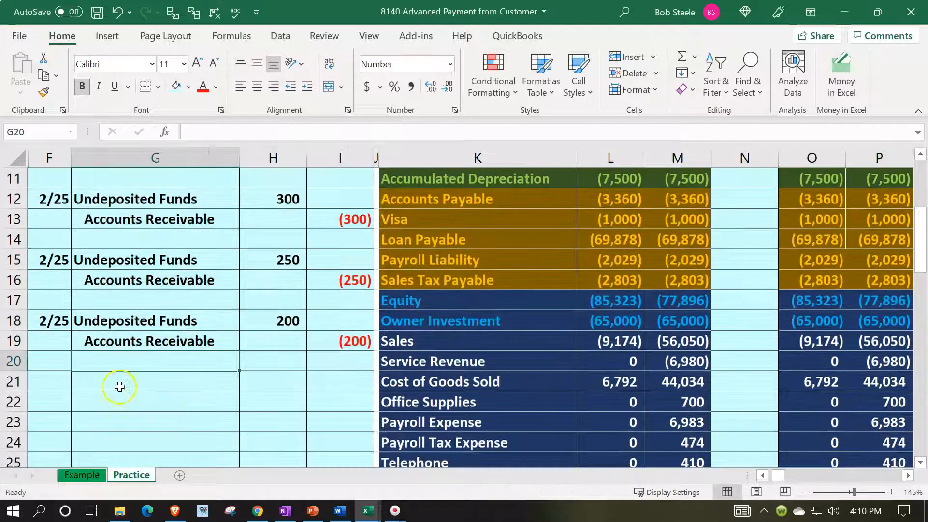
{"action": "left_click", "coordinate": [62, 380]}
{"action": "type", "text": "2/25"}
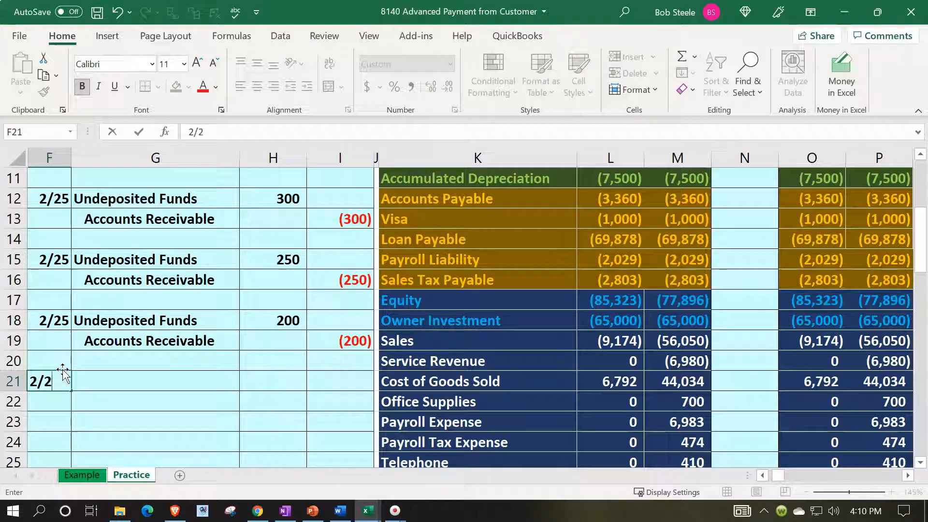
{"action": "key", "text": "Return"}
Enter the deposit's debit in H21 as a SUM of the three Undeposited Funds debits in H12:H19.
{"action": "scroll", "coordinate": [64, 370], "scroll_direction": "up", "scroll_amount": 3}
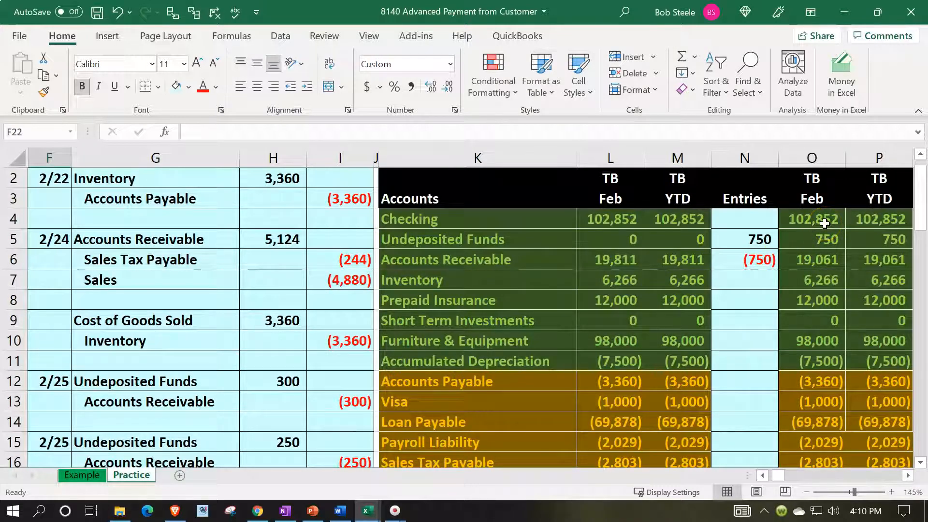
{"action": "scroll", "coordinate": [439, 356], "scroll_direction": "down", "scroll_amount": 1}
{"action": "scroll", "coordinate": [287, 332], "scroll_direction": "down", "scroll_amount": 1}
{"action": "scroll", "coordinate": [286, 333], "scroll_direction": "down", "scroll_amount": 2}
{"action": "left_click", "coordinate": [277, 382]}
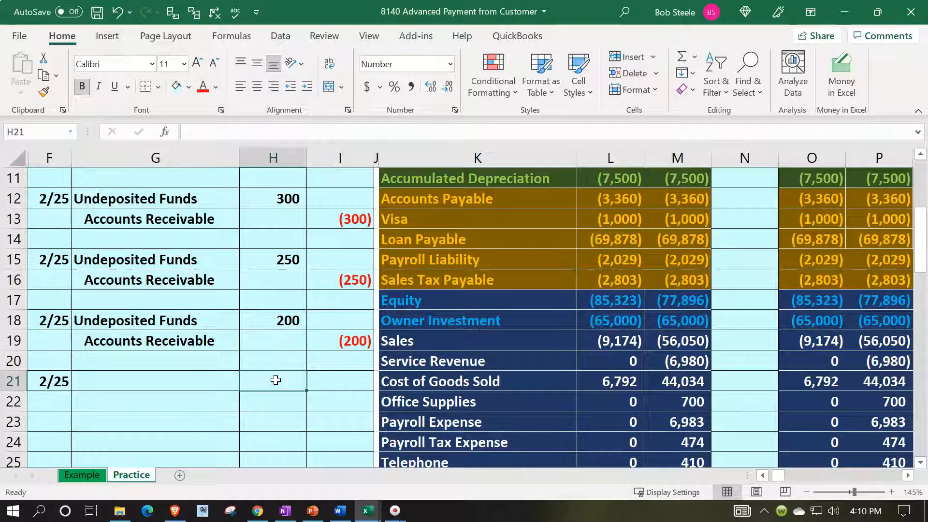
{"action": "type", "text": "=sum("}
{"action": "key", "text": "Up"}
{"action": "key", "text": "Up"}
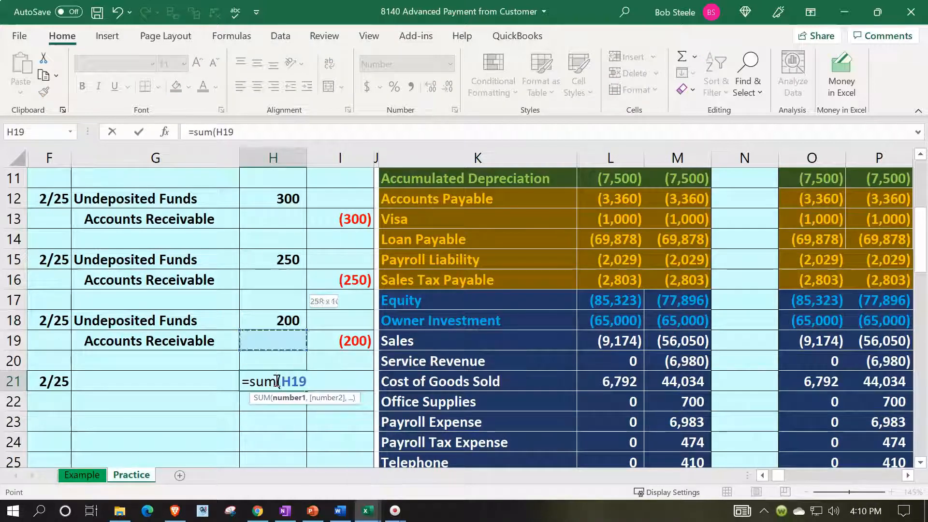
{"action": "key", "text": "shift+Up"}
{"action": "key", "text": "shift+Up"}
{"action": "key", "text": "shift+Up"}
{"action": "key", "text": "shift+Up"}
{"action": "key", "text": "shift+Up"}
{"action": "key", "text": "shift+Up"}
{"action": "key", "text": "shift+Up"}
{"action": "key", "text": "Return"}
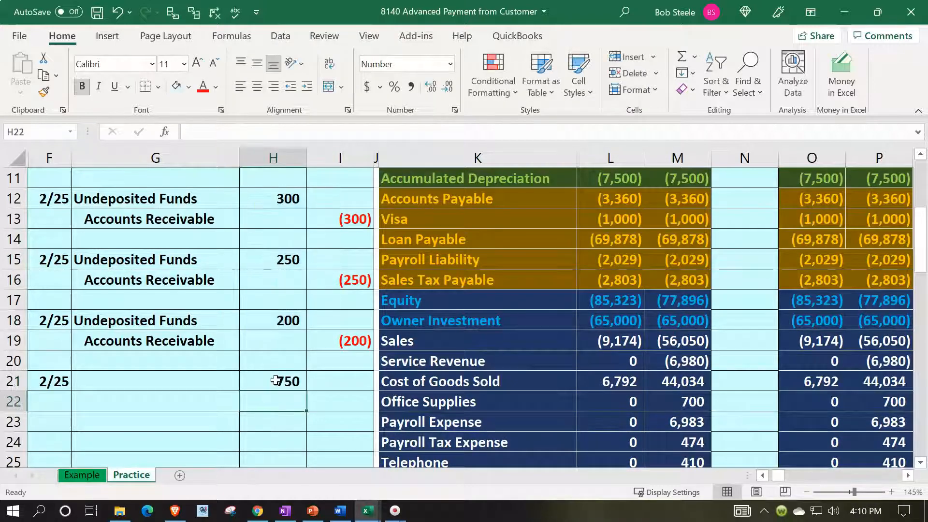
Enter the deposit's credit in I22 as the negative of the debit in H21.
{"action": "key", "text": "Right"}
{"action": "type", "text": "=-"}
{"action": "key", "text": "Up"}
{"action": "key", "text": "Return"}
Set the deposit entry's debit account in G21 to Checking by linking it to trial balance cell K4.
{"action": "key", "text": "Up"}
{"action": "key", "text": "Up"}
{"action": "key", "text": "Left"}
{"action": "key", "text": "Left"}
{"action": "type", "text": "+"}
{"action": "key", "text": "Right"}
{"action": "key", "text": "Right"}
{"action": "key", "text": "Up"}
{"action": "key", "text": "Up"}
{"action": "key", "text": "Up"}
{"action": "key", "text": "Up"}
{"action": "key", "text": "Up"}
{"action": "key", "text": "Up"}
{"action": "key", "text": "Up"}
{"action": "key", "text": "Up"}
{"action": "key", "text": "Right"}
{"action": "key", "text": "Up"}
{"action": "key", "text": "Up"}
{"action": "key", "text": "Up"}
{"action": "key", "text": "Up"}
{"action": "key", "text": "Up"}
{"action": "key", "text": "Up"}
{"action": "key", "text": "Up"}
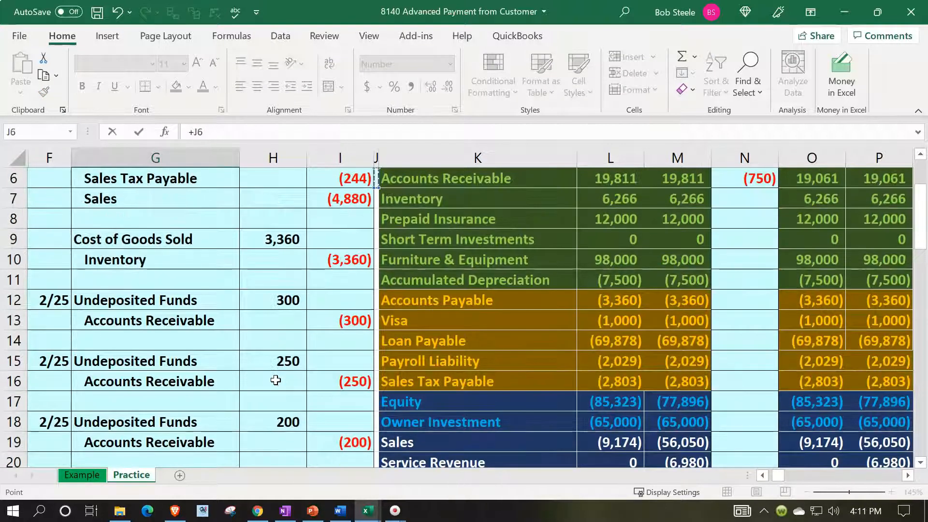
{"action": "key", "text": "Up"}
{"action": "key", "text": "Up"}
{"action": "key", "text": "Right"}
{"action": "key", "text": "Return"}
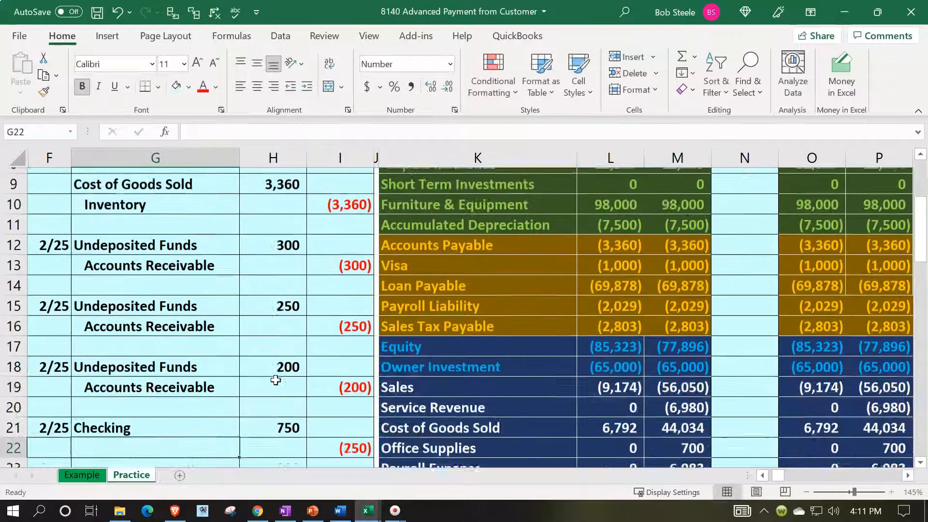
Link the deposit entry's credit account in G22 to Undeposited Funds in K5 and indent it.
{"action": "type", "text": "="}
{"action": "key", "text": "Right"}
{"action": "key", "text": "Right"}
{"action": "key", "text": "Right"}
{"action": "key", "text": "Up"}
{"action": "key", "text": "Up"}
{"action": "key", "text": "Up"}
{"action": "key", "text": "Up"}
{"action": "key", "text": "Up"}
{"action": "key", "text": "Up"}
{"action": "key", "text": "Up"}
{"action": "key", "text": "Up"}
{"action": "key", "text": "Up"}
{"action": "key", "text": "Up"}
{"action": "key", "text": "Up"}
{"action": "key", "text": "Up"}
{"action": "key", "text": "Up"}
{"action": "key", "text": "Up"}
{"action": "key", "text": "Up"}
{"action": "key", "text": "Up"}
{"action": "key", "text": "Up"}
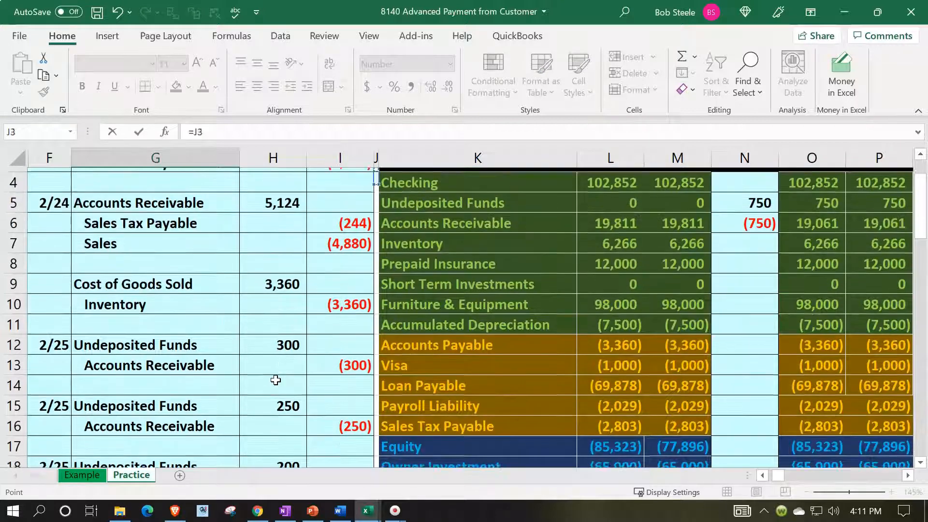
{"action": "key", "text": "Right"}
{"action": "key", "text": "ctrl+Return"}
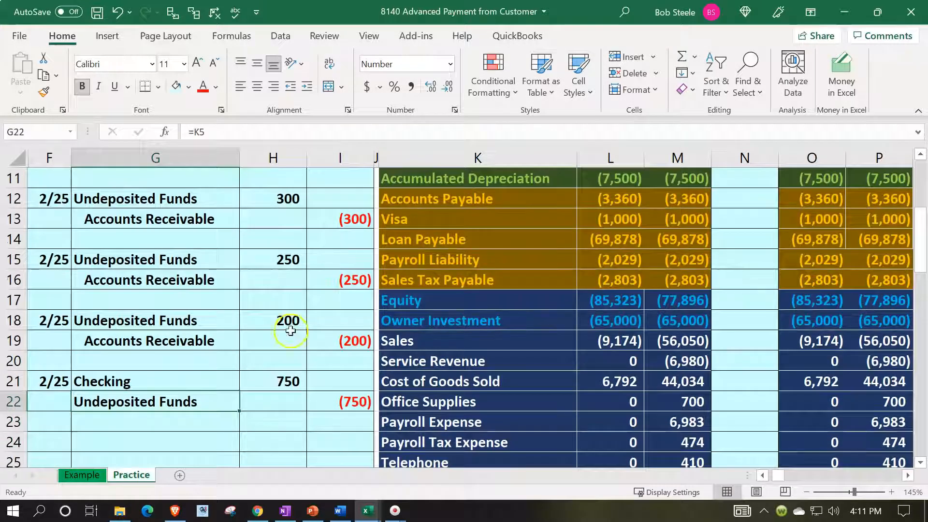
{"action": "left_click", "coordinate": [308, 86]}
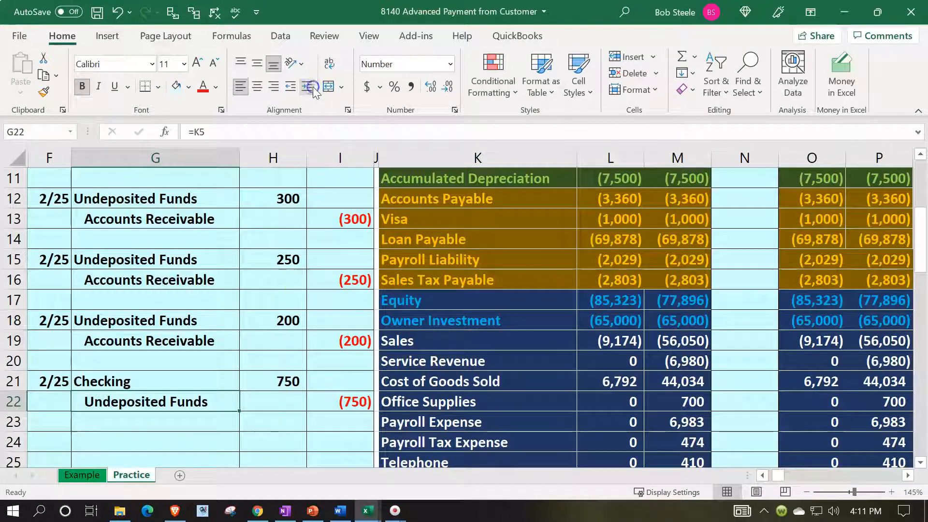
Post the deposit's Checking debit to the trial balance by linking N4 to H21, and check the ending balance in O4.
{"action": "left_click", "coordinate": [220, 378]}
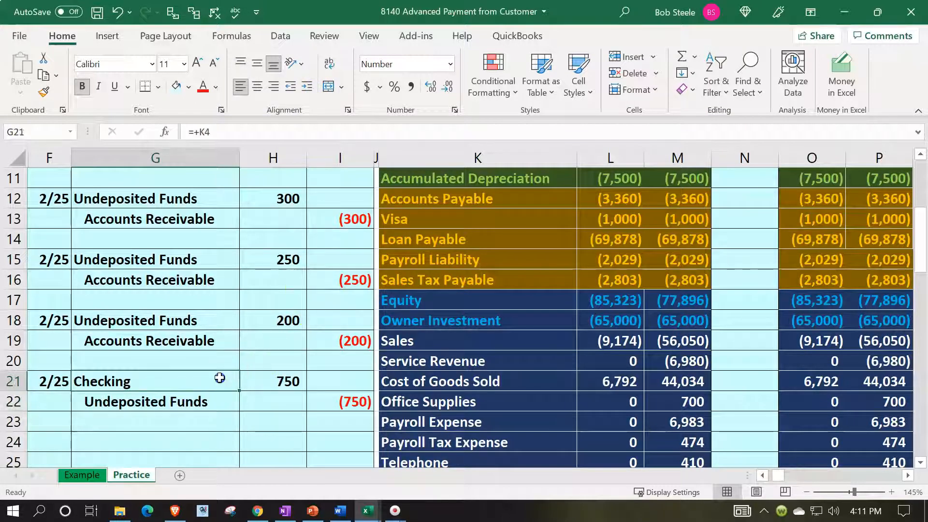
{"action": "left_click_drag", "start_coordinate": [239, 378], "coordinate": [244, 377]}
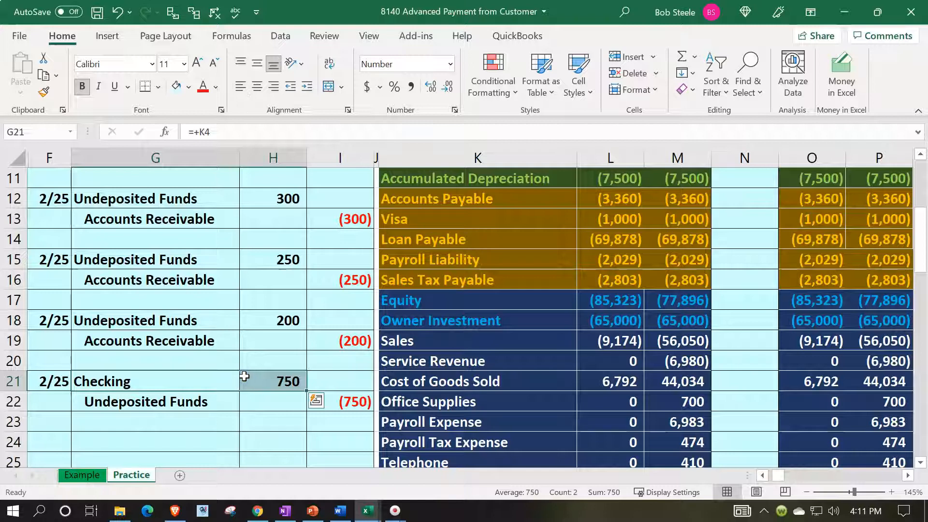
{"action": "scroll", "coordinate": [245, 376], "scroll_direction": "up", "scroll_amount": 4}
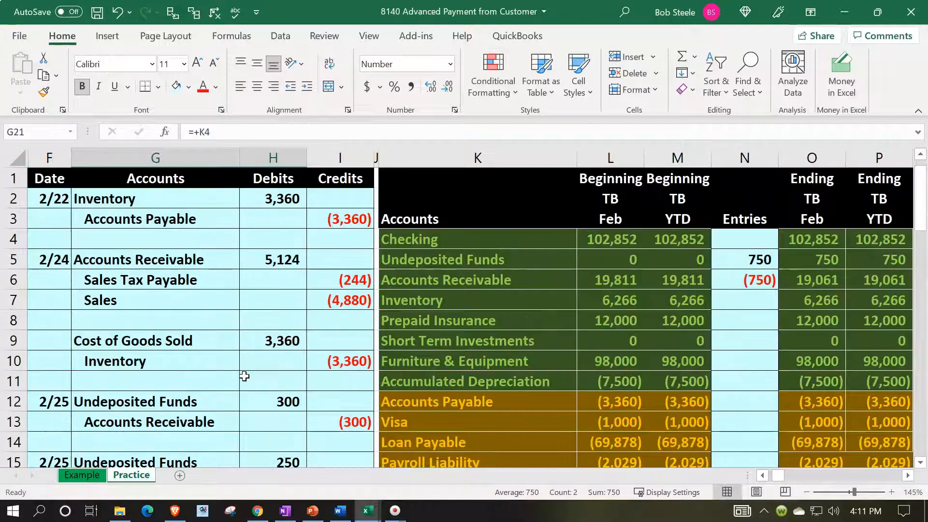
{"action": "left_click", "coordinate": [729, 234]}
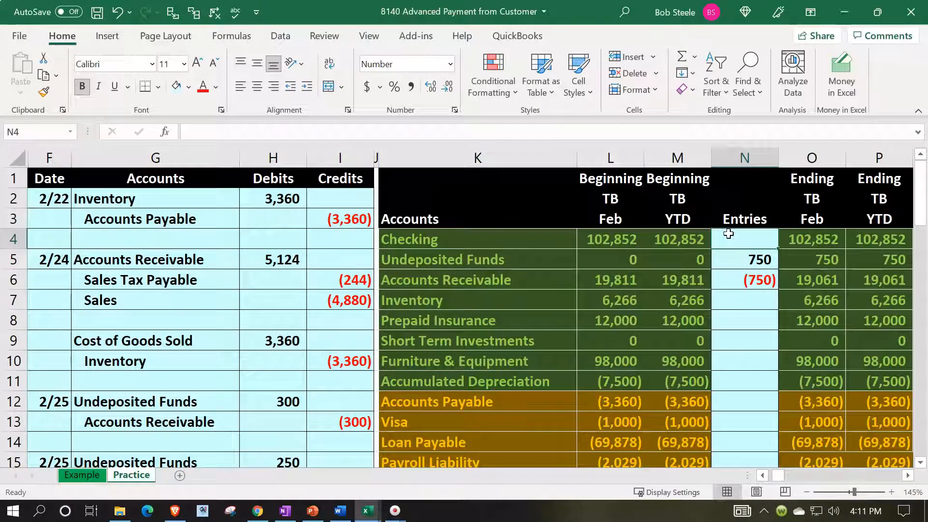
{"action": "type", "text": "="}
{"action": "key", "text": "Down"}
{"action": "key", "text": "Down"}
{"action": "key", "text": "Down"}
{"action": "key", "text": "Down"}
{"action": "key", "text": "Down"}
{"action": "key", "text": "Down"}
{"action": "key", "text": "Down"}
{"action": "key", "text": "Down"}
{"action": "key", "text": "Down"}
{"action": "key", "text": "Down"}
{"action": "key", "text": "Down"}
{"action": "key", "text": "Down"}
{"action": "key", "text": "Down"}
{"action": "key", "text": "Down"}
{"action": "key", "text": "Down"}
{"action": "key", "text": "Down"}
{"action": "key", "text": "Down"}
{"action": "key", "text": "Down"}
{"action": "key", "text": "Down"}
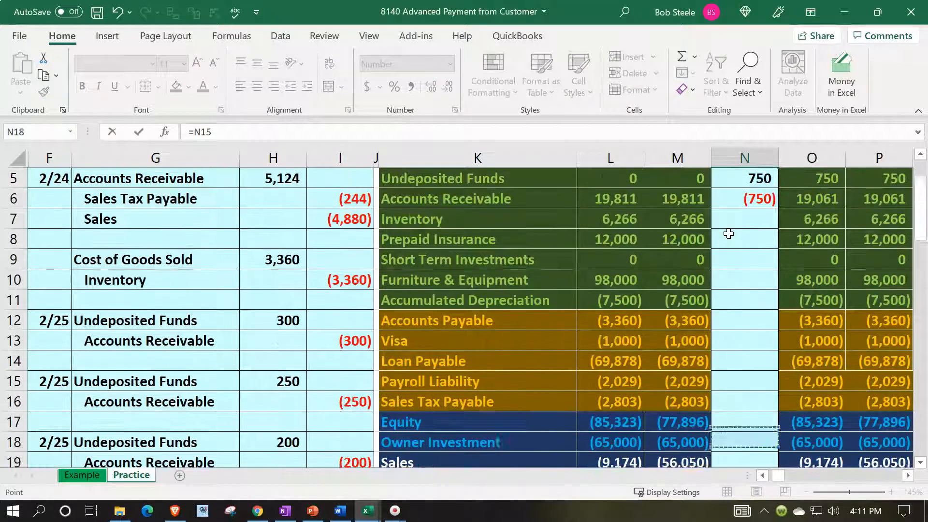
{"action": "key", "text": "Left"}
{"action": "key", "text": "Left"}
{"action": "key", "text": "Left"}
{"action": "key", "text": "Left"}
{"action": "key", "text": "Left"}
{"action": "key", "text": "Left"}
{"action": "key", "text": "Up"}
{"action": "key", "text": "Up"}
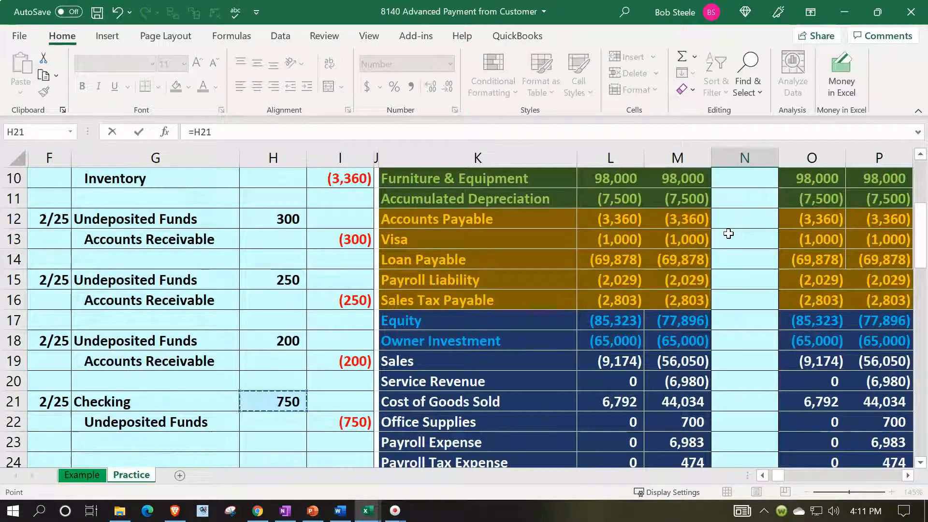
{"action": "key", "text": "Return"}
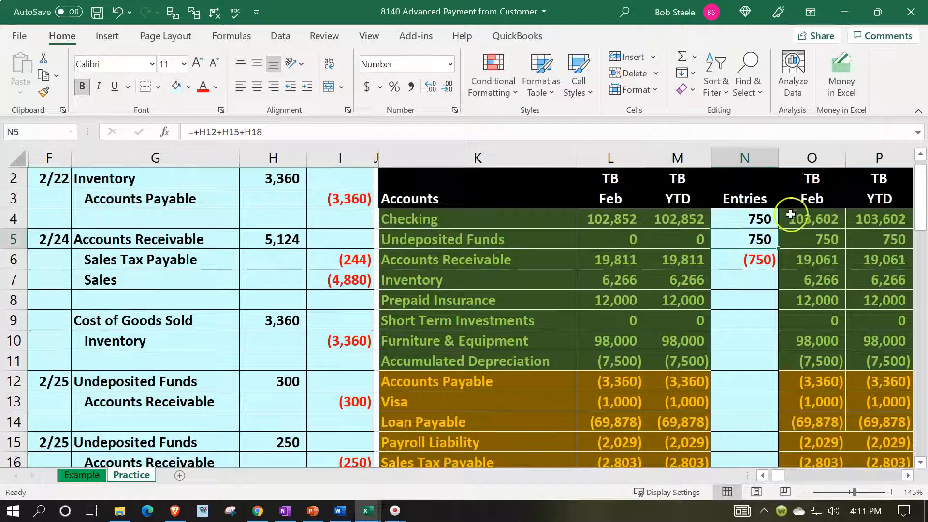
{"action": "left_click", "coordinate": [795, 218]}
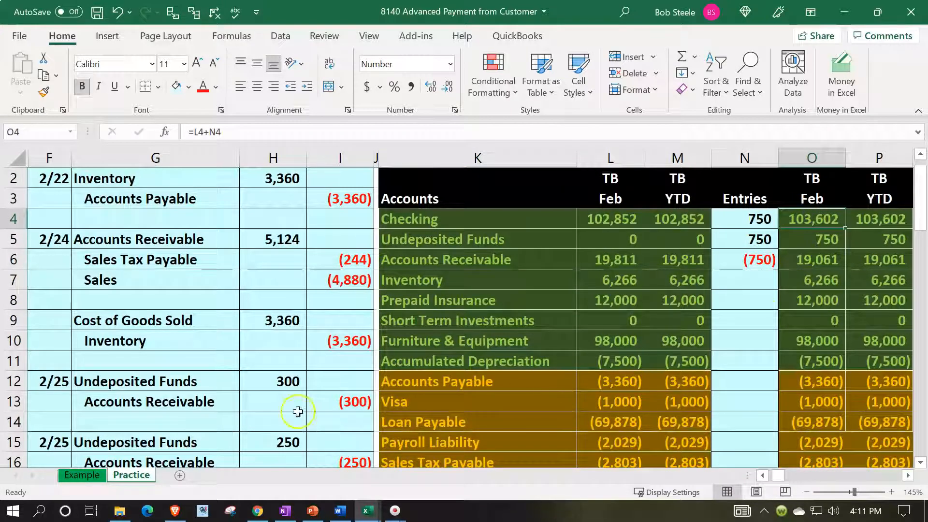
Post the deposit's Undeposited Funds credit to the trial balance by adding I22 to the formula in N5.
{"action": "scroll", "coordinate": [228, 420], "scroll_direction": "down", "scroll_amount": 4}
{"action": "left_click", "coordinate": [198, 348]}
{"action": "left_click_drag", "start_coordinate": [197, 348], "coordinate": [323, 344]}
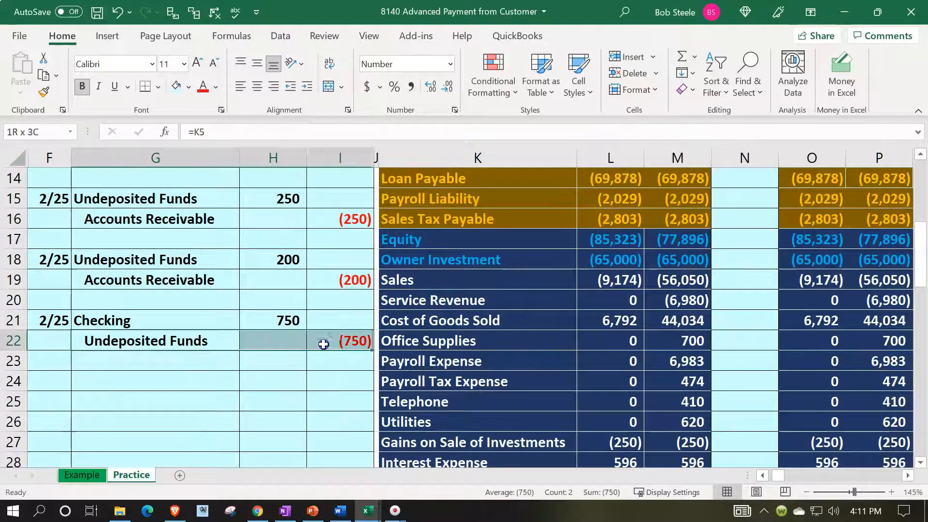
{"action": "scroll", "coordinate": [339, 387], "scroll_direction": "up", "scroll_amount": 5}
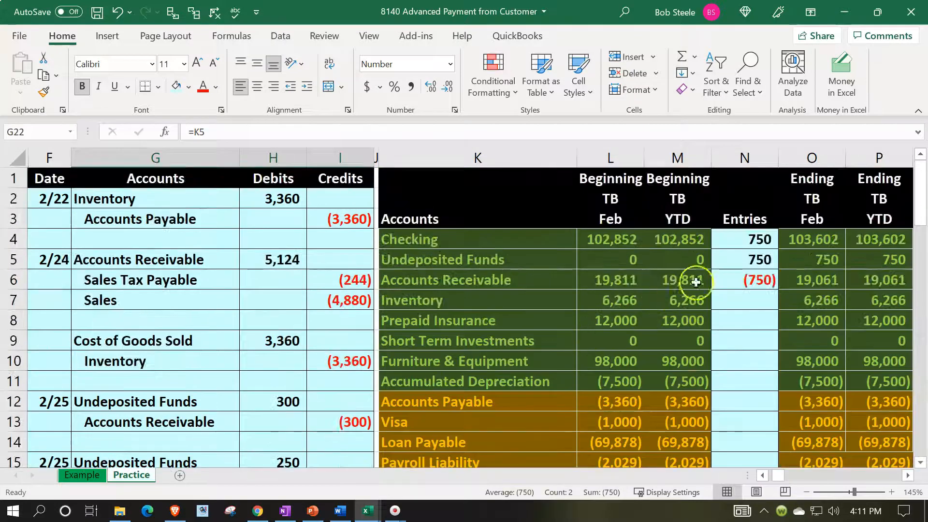
{"action": "double_click", "coordinate": [737, 263]}
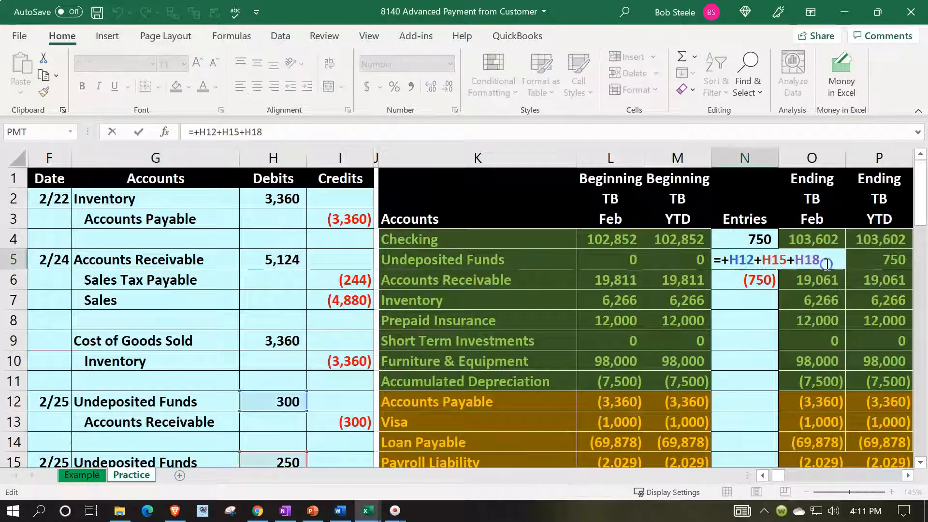
{"action": "type", "text": "+"}
{"action": "scroll", "coordinate": [513, 408], "scroll_direction": "down", "scroll_amount": 4}
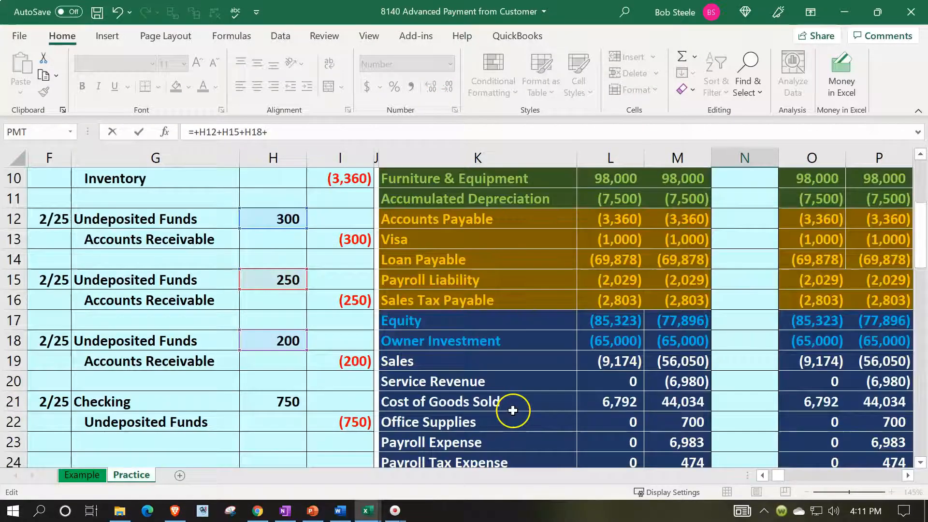
{"action": "left_click", "coordinate": [359, 361]}
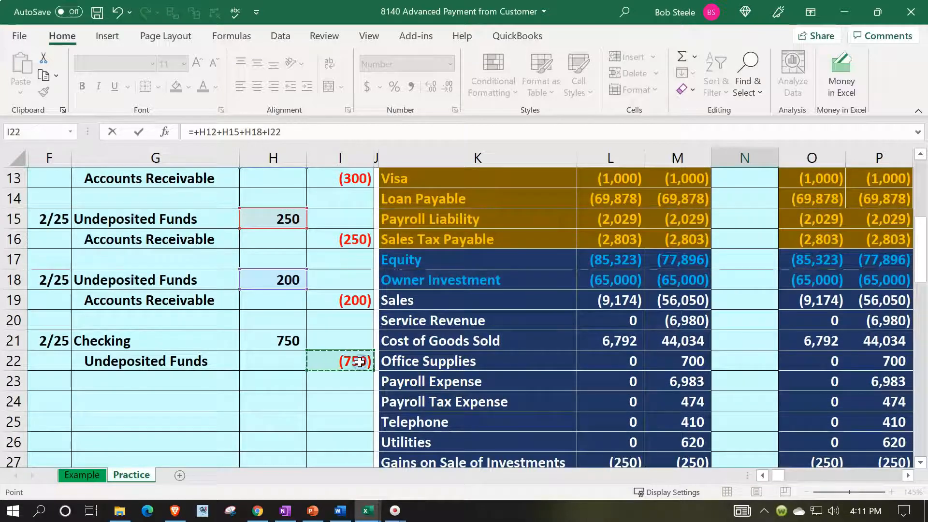
{"action": "key", "text": "Return"}
{"action": "scroll", "coordinate": [359, 361], "scroll_direction": "up", "scroll_amount": 2}
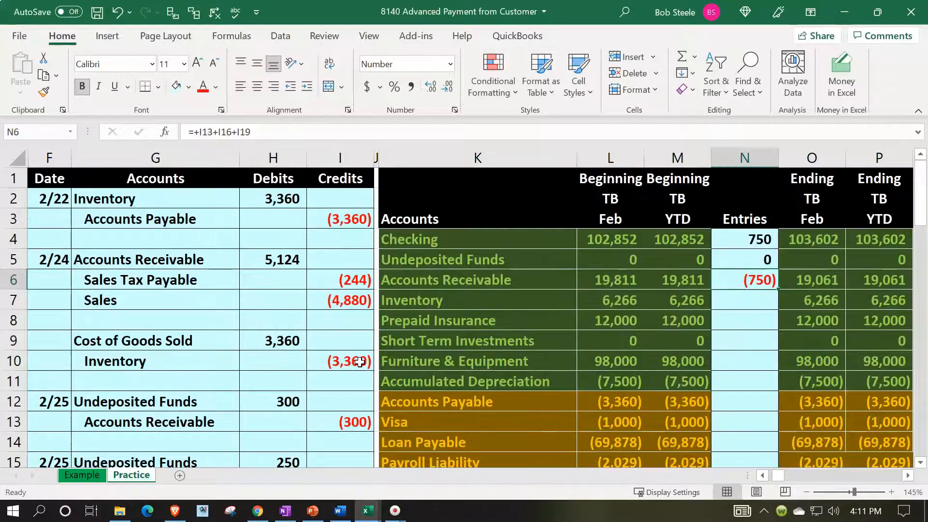
Review the individual payment debits in H12, H15 and H18 against the deposit entry and the ending Checking balance in O4.
{"action": "scroll", "coordinate": [359, 362], "scroll_direction": "down", "scroll_amount": 4}
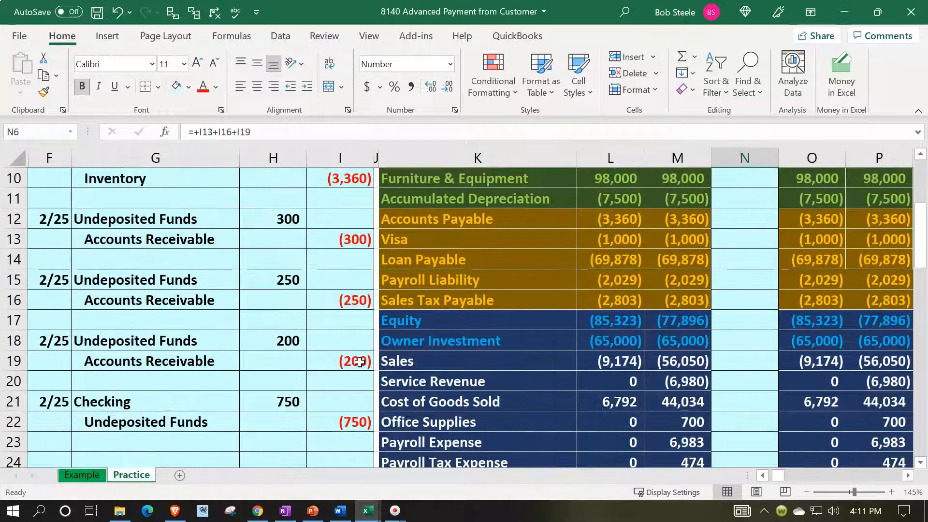
{"action": "left_click", "coordinate": [272, 218]}
{"action": "left_click", "coordinate": [271, 279]}
{"action": "scroll", "coordinate": [275, 281], "scroll_direction": "up", "scroll_amount": 1}
{"action": "scroll", "coordinate": [275, 281], "scroll_direction": "up", "scroll_amount": 1}
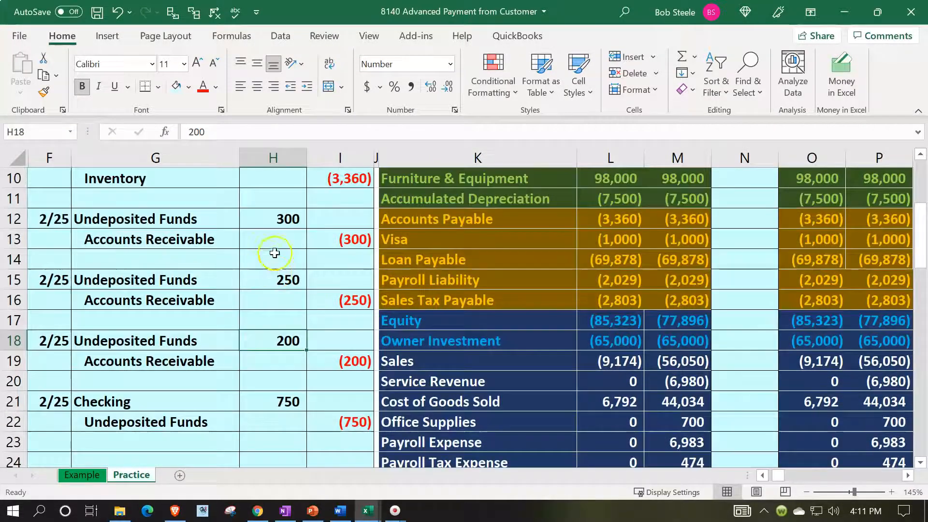
{"action": "left_click", "coordinate": [278, 219]}
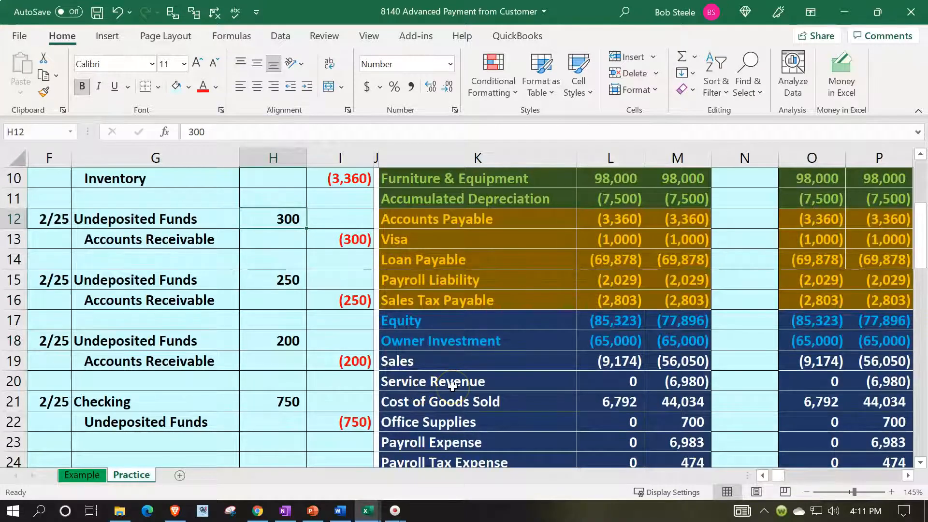
{"action": "scroll", "coordinate": [452, 385], "scroll_direction": "up", "scroll_amount": 3}
{"action": "left_click", "coordinate": [814, 240]}
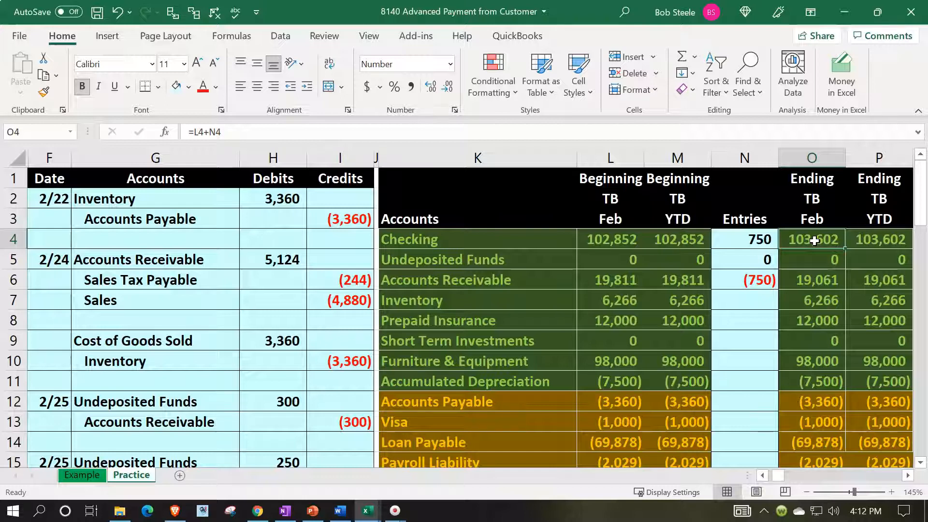
{"action": "scroll", "coordinate": [674, 290], "scroll_direction": "down", "scroll_amount": 3}
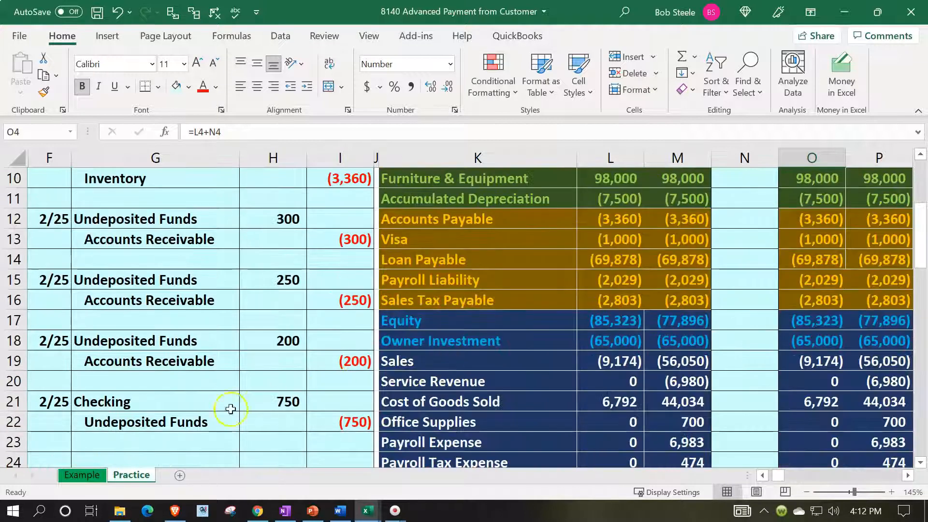
Enter the date 2/25 in R9 of the Checking general ledger for the deposit.
{"action": "left_click", "coordinate": [250, 411]}
{"action": "scroll", "coordinate": [477, 321], "scroll_direction": "up", "scroll_amount": 3}
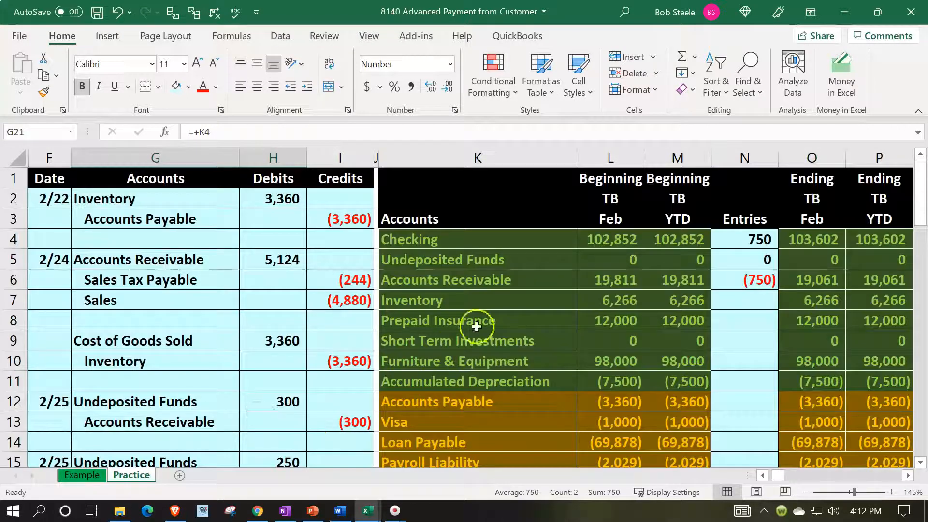
{"action": "left_click", "coordinate": [601, 244]}
{"action": "key", "text": "Right"}
{"action": "key", "text": "Right"}
{"action": "key", "text": "Right"}
{"action": "key", "text": "Right"}
{"action": "key", "text": "Right"}
{"action": "key", "text": "Right"}
{"action": "key", "text": "Right"}
{"action": "key", "text": "Right"}
{"action": "key", "text": "Right"}
{"action": "key", "text": "Right"}
{"action": "key", "text": "Right"}
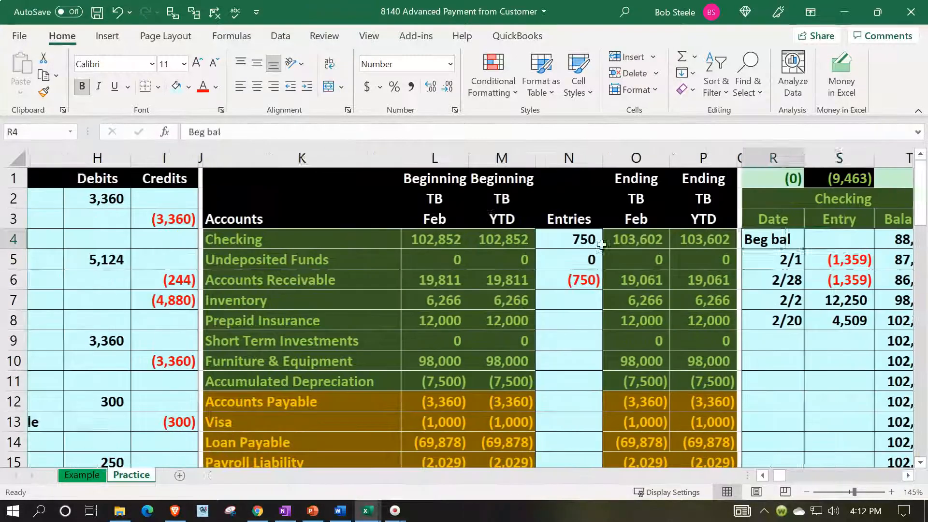
{"action": "key", "text": "Left"}
{"action": "key", "text": "Left"}
{"action": "key", "text": "Left"}
{"action": "key", "text": "Down"}
{"action": "key", "text": "Down"}
{"action": "key", "text": "Down"}
{"action": "key", "text": "Down"}
{"action": "key", "text": "Down"}
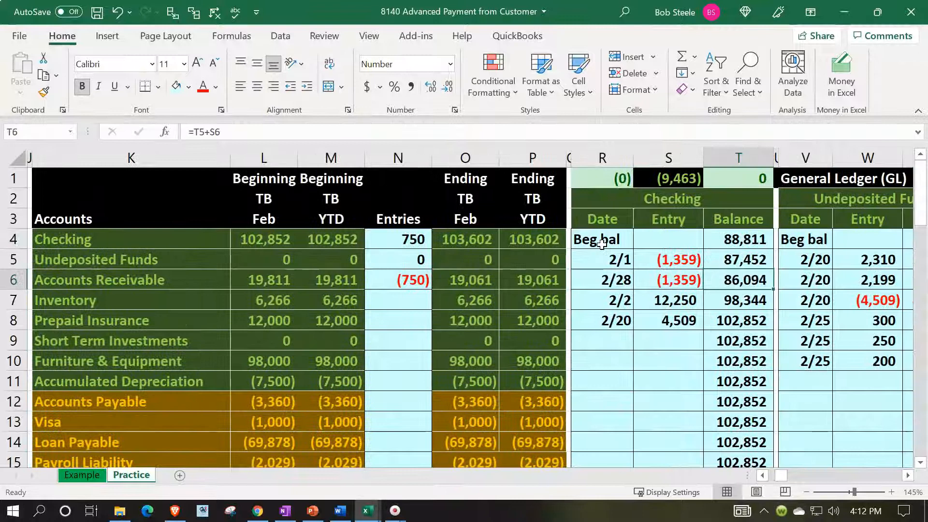
{"action": "key", "text": "Left"}
{"action": "key", "text": "Left"}
{"action": "type", "text": "2/25"}
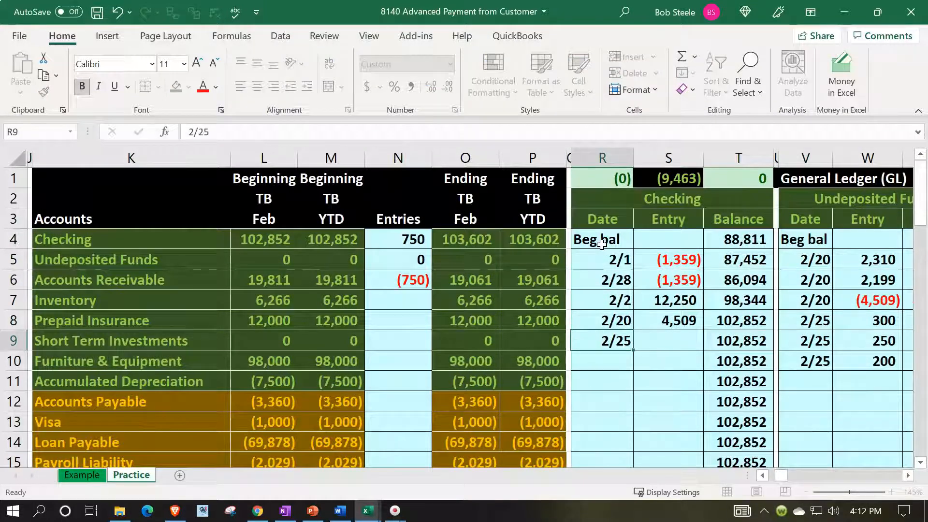
{"action": "key", "text": "Tab"}
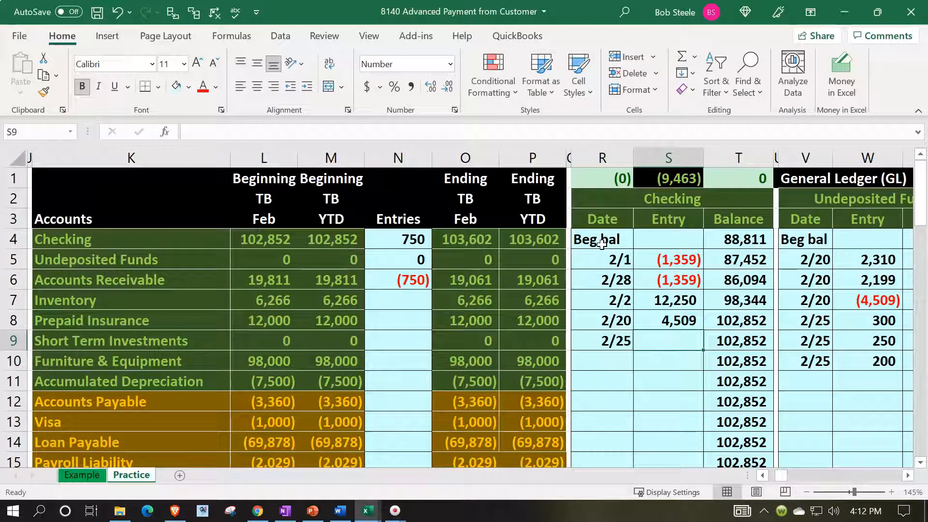
Post the deposit to the Checking ledger by linking the entry in S9 to the journal debit in H21.
{"action": "type", "text": "="}
{"action": "key", "text": "Left"}
{"action": "key", "text": "Left"}
{"action": "key", "text": "Left"}
{"action": "key", "text": "Left"}
{"action": "key", "text": "Left"}
{"action": "key", "text": "Left"}
{"action": "key", "text": "Left"}
{"action": "key", "text": "Left"}
{"action": "key", "text": "Left"}
{"action": "key", "text": "Left"}
{"action": "key", "text": "Left"}
{"action": "key", "text": "Left"}
{"action": "key", "text": "Left"}
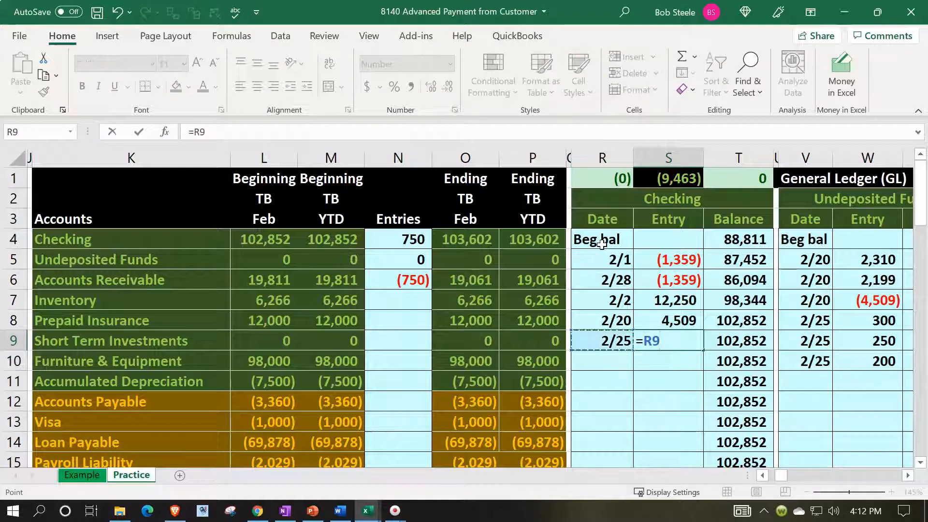
{"action": "key", "text": "Down"}
{"action": "key", "text": "Down"}
{"action": "key", "text": "Down"}
{"action": "key", "text": "Down"}
{"action": "key", "text": "Down"}
{"action": "key", "text": "Down"}
{"action": "key", "text": "Down"}
{"action": "key", "text": "Down"}
{"action": "key", "text": "Down"}
{"action": "key", "text": "Down"}
{"action": "key", "text": "Down"}
{"action": "key", "text": "Down"}
{"action": "key", "text": "Down"}
{"action": "key", "text": "Down"}
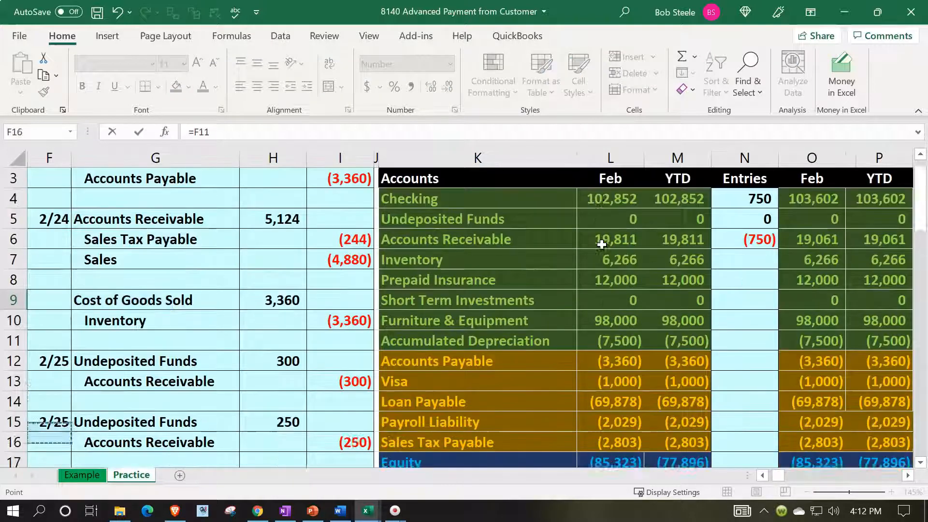
{"action": "key", "text": "Down"}
{"action": "key", "text": "Right"}
{"action": "key", "text": "Right"}
{"action": "key", "text": "Up"}
{"action": "key", "text": "Up"}
{"action": "key", "text": "Up"}
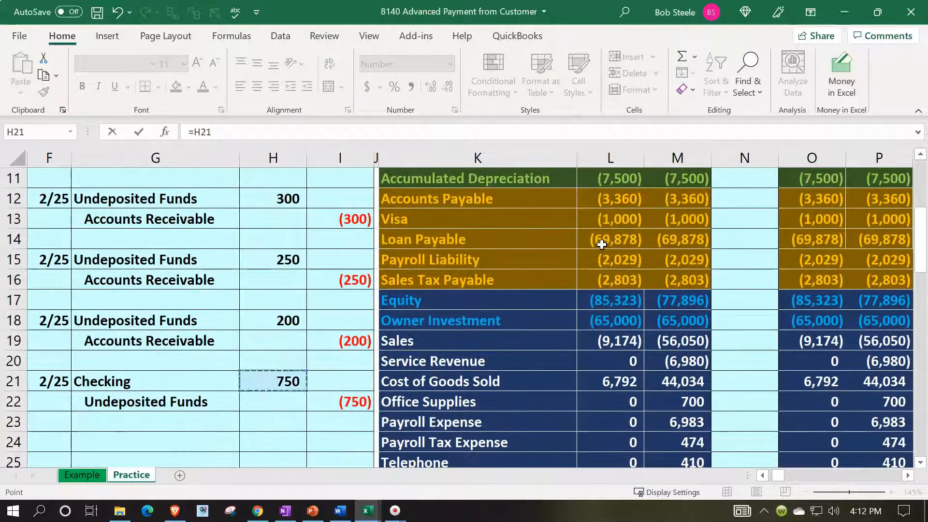
{"action": "key", "text": "Return"}
Compare the Checking ledger balance in T9 with the ending trial balances in O4:P4, and review the deposit's credit in I22.
{"action": "key", "text": "Up"}
{"action": "key", "text": "Up"}
{"action": "key", "text": "Up"}
{"action": "key", "text": "Up"}
{"action": "key", "text": "Right"}
{"action": "key", "text": "Up"}
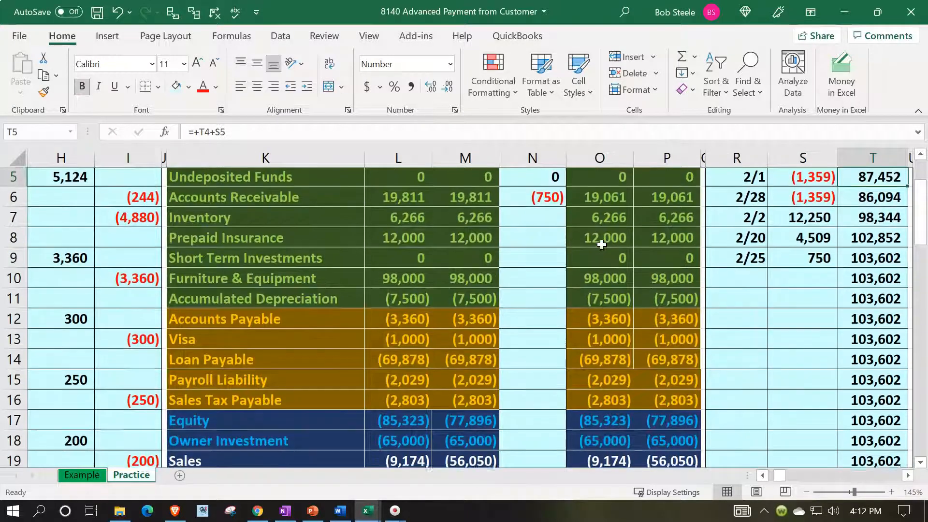
{"action": "scroll", "coordinate": [601, 244], "scroll_direction": "up", "scroll_amount": 2}
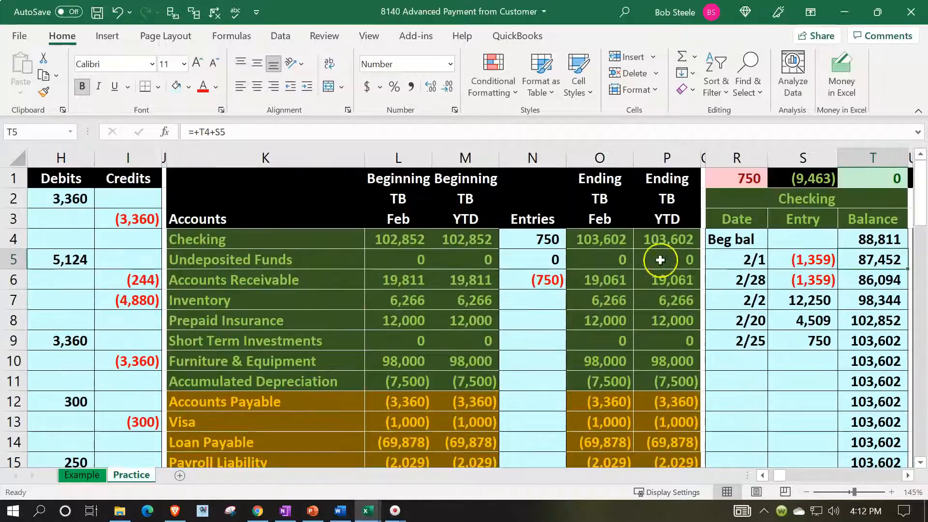
{"action": "left_click", "coordinate": [866, 332]}
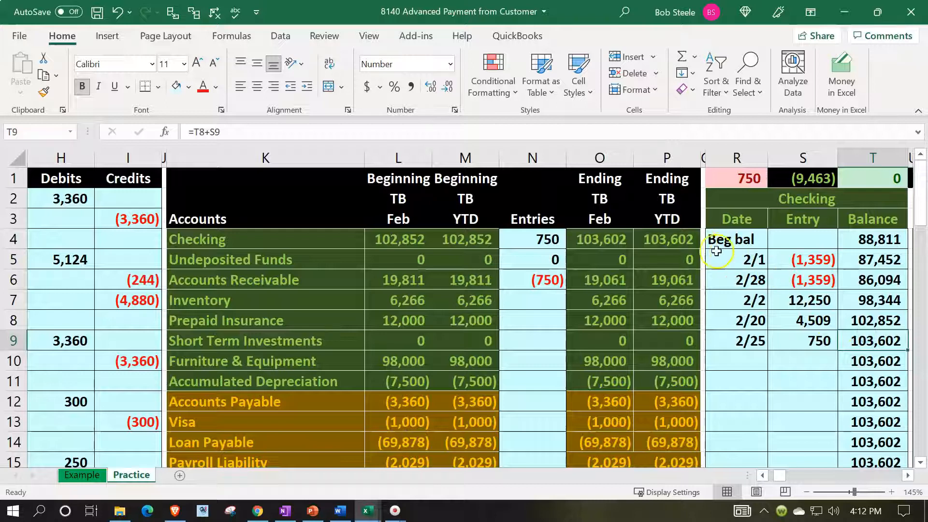
{"action": "left_click_drag", "start_coordinate": [684, 240], "coordinate": [621, 245]}
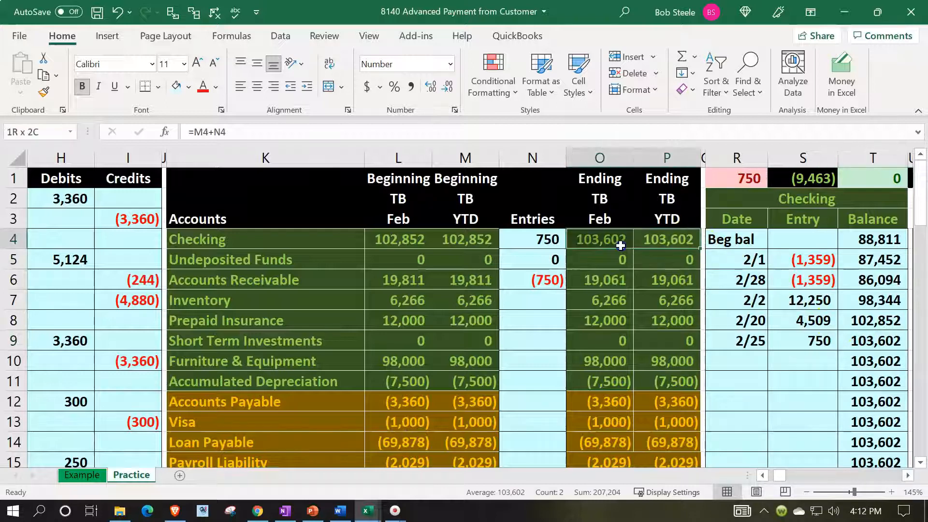
{"action": "scroll", "coordinate": [122, 410], "scroll_direction": "down", "scroll_amount": 4}
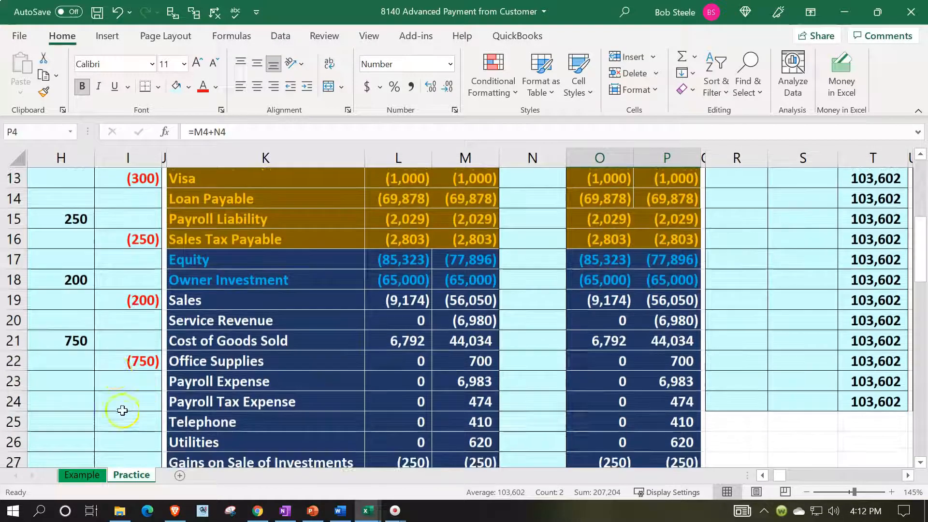
{"action": "left_click", "coordinate": [115, 371]}
{"action": "scroll", "coordinate": [115, 371], "scroll_direction": "left", "scroll_amount": 2}
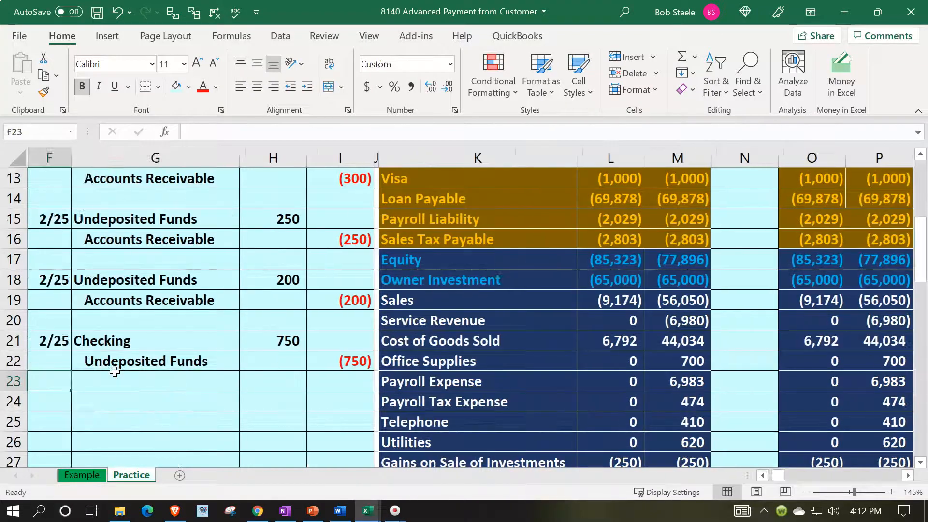
{"action": "key", "text": "Up"}
{"action": "scroll", "coordinate": [114, 371], "scroll_direction": "up", "scroll_amount": 4}
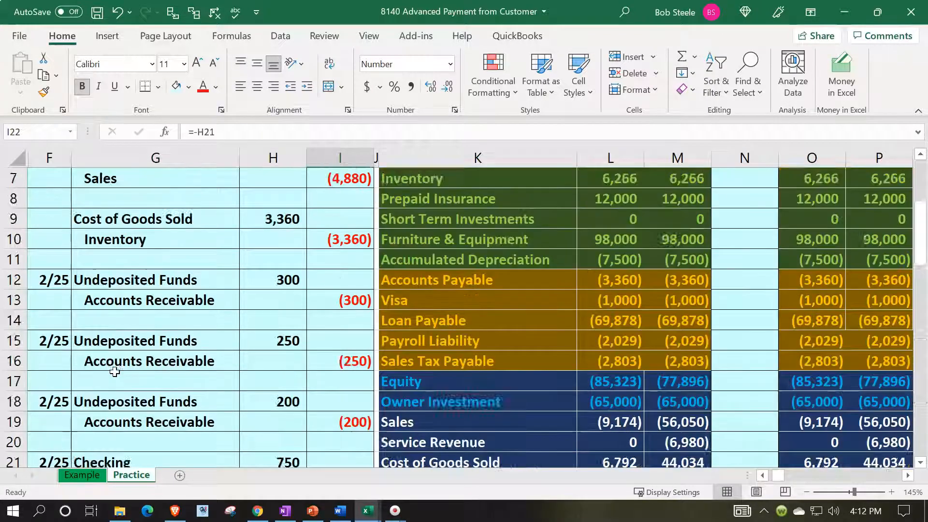
{"action": "left_click", "coordinate": [633, 301]}
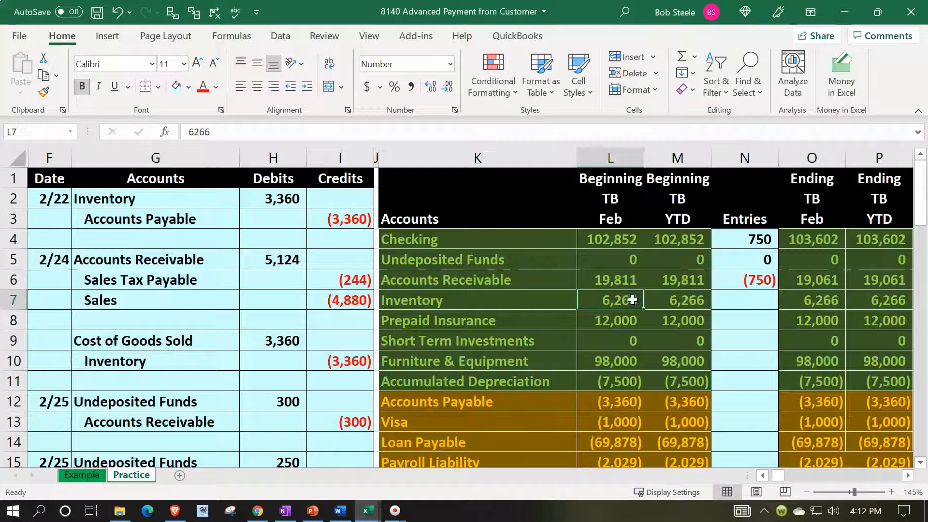
{"action": "scroll", "coordinate": [124, 382], "scroll_direction": "down", "scroll_amount": 4}
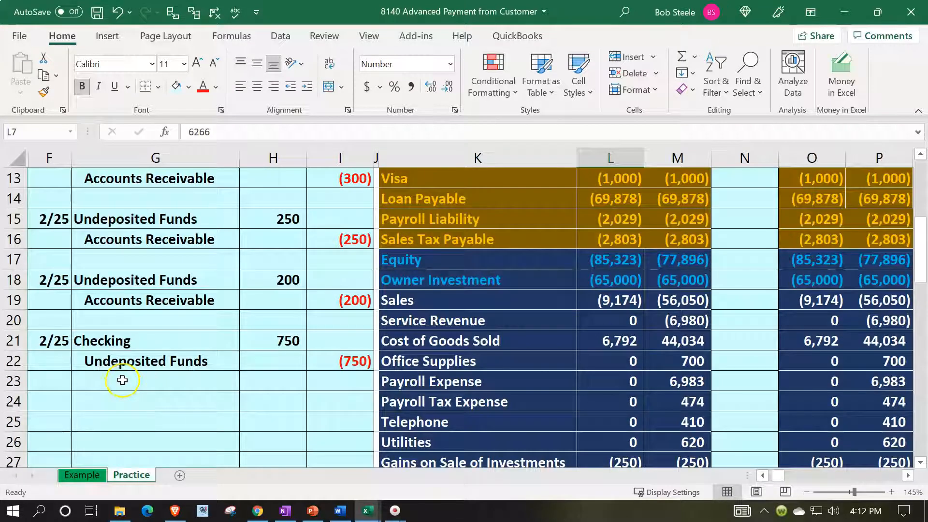
Enter the date 2/25 in V11 of the Undeposited Funds general ledger for the deposit.
{"action": "scroll", "coordinate": [245, 388], "scroll_direction": "up", "scroll_amount": 4}
{"action": "left_click", "coordinate": [566, 280]}
{"action": "key", "text": "Right"}
{"action": "key", "text": "Right"}
{"action": "key", "text": "Right"}
{"action": "key", "text": "Right"}
{"action": "key", "text": "Right"}
{"action": "key", "text": "Right"}
{"action": "key", "text": "Right"}
{"action": "key", "text": "Right"}
{"action": "key", "text": "Right"}
{"action": "key", "text": "Right"}
{"action": "key", "text": "Right"}
{"action": "key", "text": "Right"}
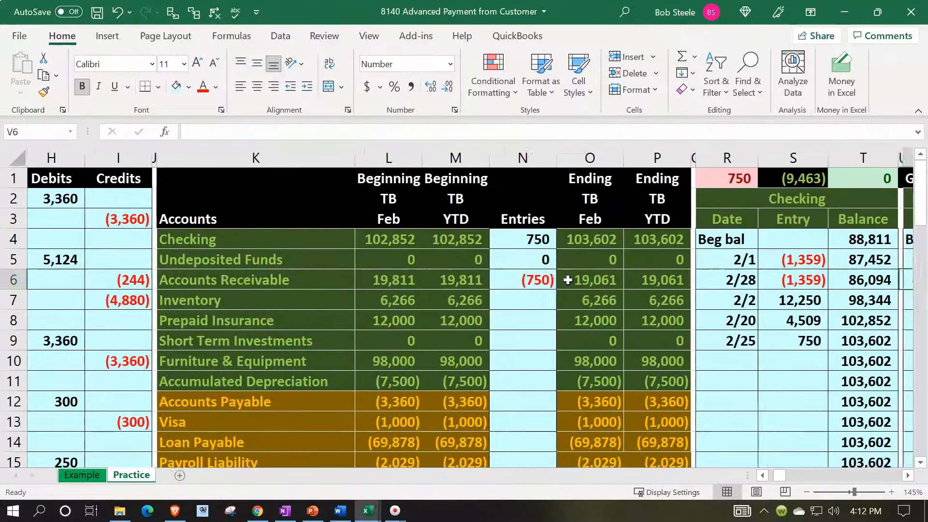
{"action": "key", "text": "Right"}
{"action": "key", "text": "Right"}
{"action": "key", "text": "Right"}
{"action": "key", "text": "Right"}
{"action": "key", "text": "Down"}
{"action": "key", "text": "Down"}
{"action": "key", "text": "Down"}
{"action": "key", "text": "Down"}
{"action": "key", "text": "Down"}
{"action": "key", "text": "Left"}
{"action": "key", "text": "Left"}
{"action": "key", "text": "Left"}
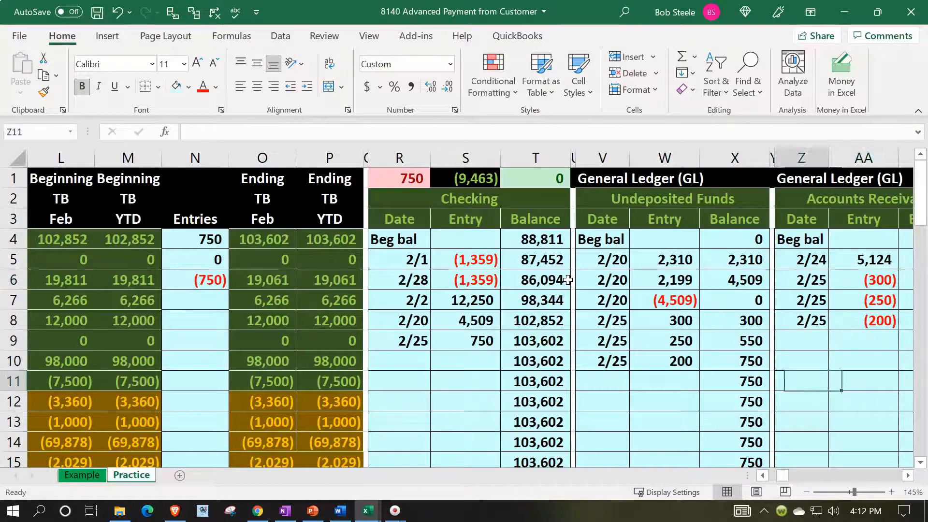
{"action": "key", "text": "Left"}
{"action": "key", "text": "Left"}
{"action": "type", "text": "2/25"}
{"action": "key", "text": "Return"}
{"action": "key", "text": "Up"}
{"action": "key", "text": "Right"}
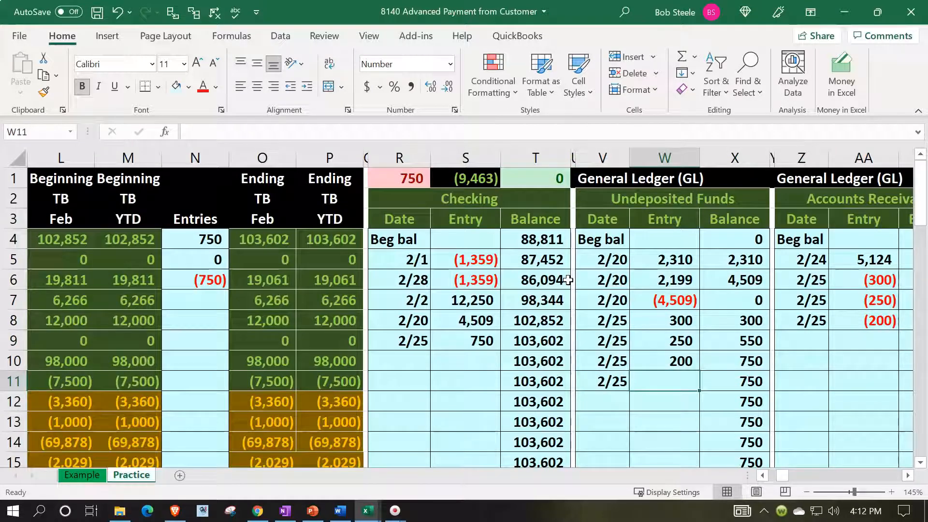
Post the deposit to the Undeposited Funds ledger by linking W11 to the journal credit in I22, and check the balance in X11.
{"action": "type", "text": "="}
{"action": "key", "text": "Left"}
{"action": "key", "text": "Left"}
{"action": "key", "text": "Left"}
{"action": "key", "text": "Left"}
{"action": "key", "text": "Left"}
{"action": "key", "text": "Left"}
{"action": "key", "text": "Left"}
{"action": "key", "text": "Left"}
{"action": "key", "text": "Left"}
{"action": "key", "text": "Left"}
{"action": "key", "text": "Left"}
{"action": "key", "text": "Left"}
{"action": "key", "text": "Left"}
{"action": "key", "text": "Left"}
{"action": "key", "text": "Left"}
{"action": "key", "text": "Left"}
{"action": "key", "text": "Left"}
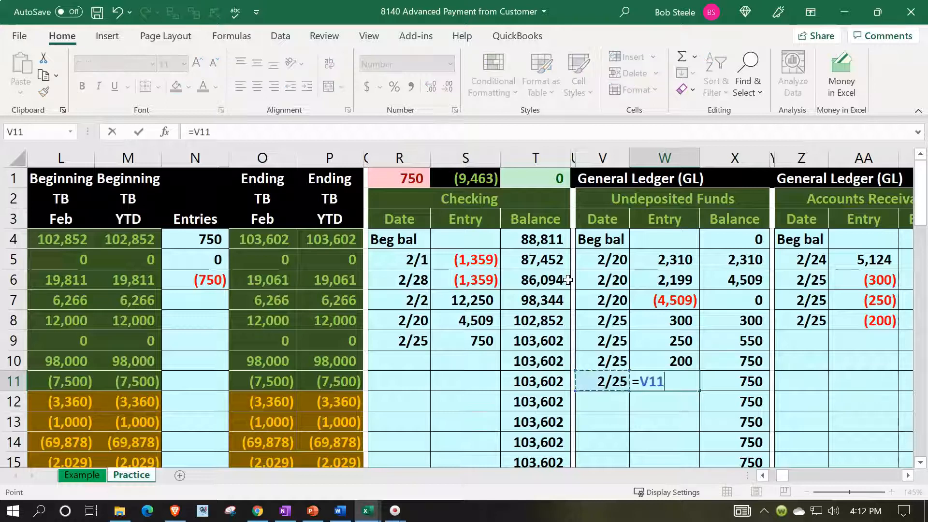
{"action": "key", "text": "Down"}
{"action": "key", "text": "Down"}
{"action": "key", "text": "Down"}
{"action": "key", "text": "Down"}
{"action": "key", "text": "Down"}
{"action": "key", "text": "Down"}
{"action": "key", "text": "Down"}
{"action": "key", "text": "Down"}
{"action": "key", "text": "Down"}
{"action": "key", "text": "Down"}
{"action": "key", "text": "Down"}
{"action": "key", "text": "Down"}
{"action": "key", "text": "Down"}
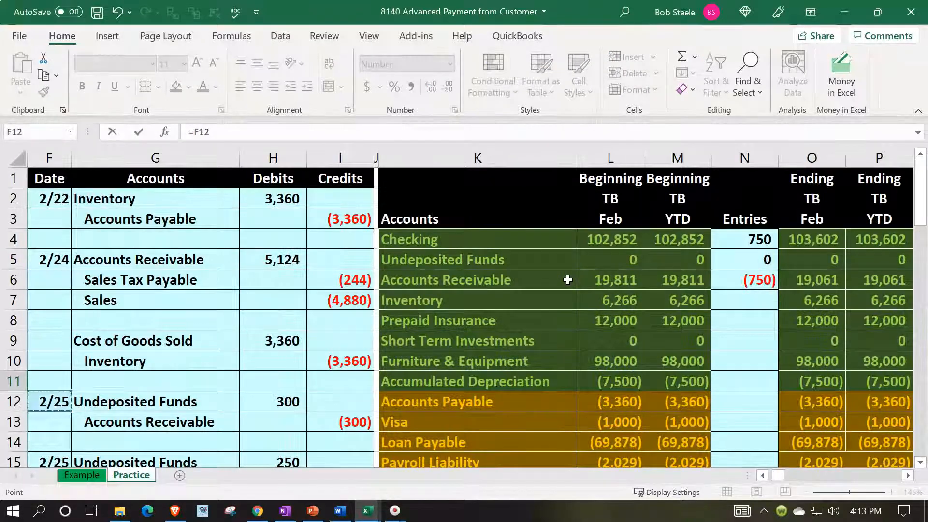
{"action": "key", "text": "Down"}
{"action": "key", "text": "Right"}
{"action": "key", "text": "Right"}
{"action": "key", "text": "Right"}
{"action": "key", "text": "Up"}
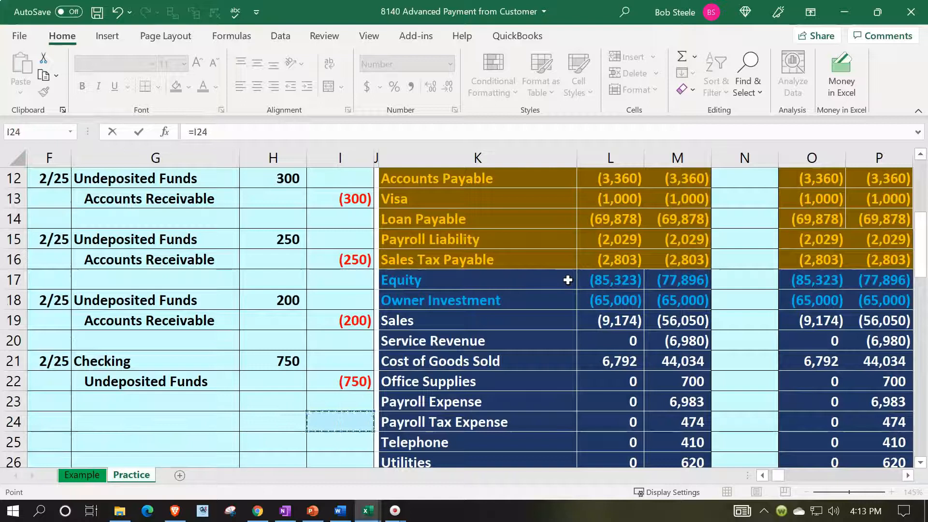
{"action": "key", "text": "Up"}
{"action": "key", "text": "Up"}
{"action": "key", "text": "Return"}
{"action": "key", "text": "Up"}
{"action": "key", "text": "Right"}
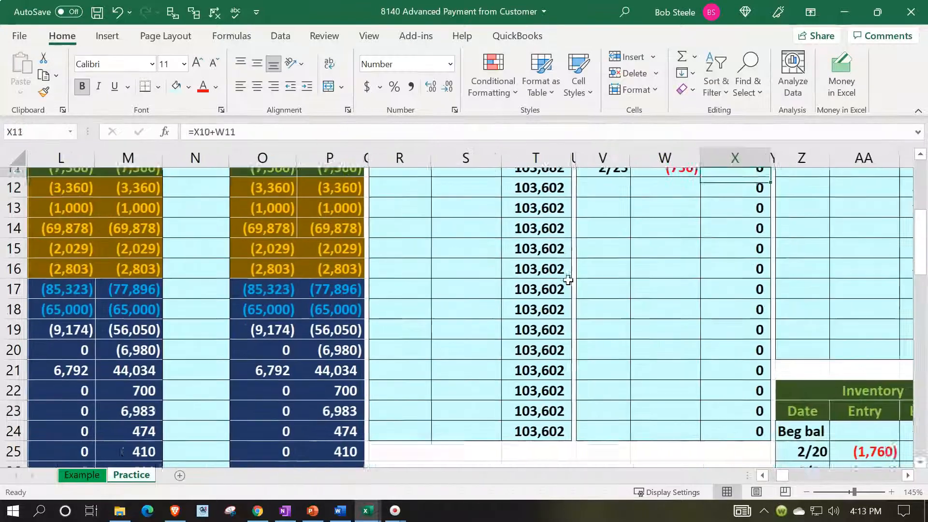
Review the running balances of the Undeposited Funds general ledger in column X, from the beginning balance downward.
{"action": "key", "text": "Up"}
{"action": "key", "text": "Up"}
{"action": "key", "text": "Up"}
{"action": "key", "text": "Up"}
{"action": "key", "text": "Up"}
{"action": "key", "text": "Up"}
{"action": "key", "text": "Up"}
{"action": "key", "text": "Up"}
{"action": "key", "text": "Up"}
{"action": "key", "text": "Up"}
{"action": "key", "text": "Down"}
{"action": "key", "text": "Down"}
{"action": "key", "text": "Down"}
{"action": "key", "text": "Down"}
{"action": "key", "text": "Down"}
{"action": "key", "text": "Down"}
{"action": "key", "text": "Down"}
{"action": "key", "text": "Down"}
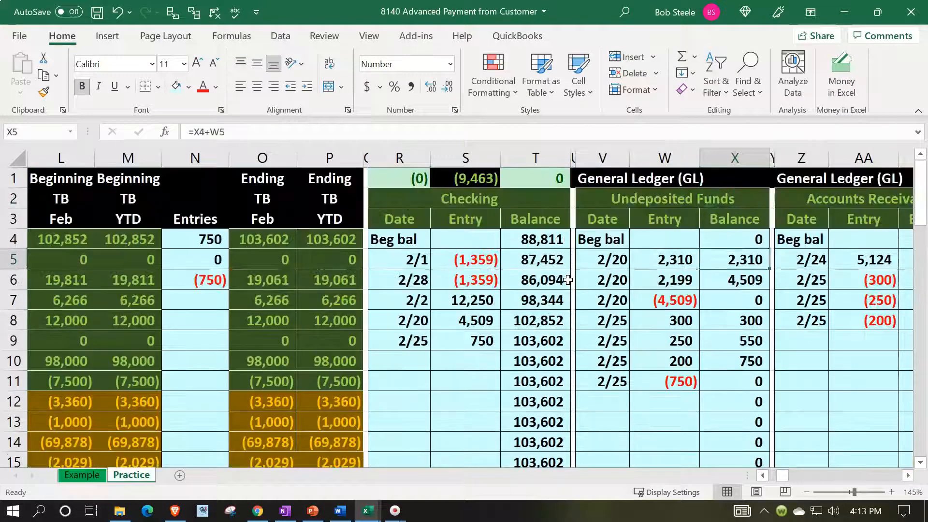
{"action": "key", "text": "Up"}
{"action": "key", "text": "Down"}
{"action": "key", "text": "Down"}
Trace the Undeposited Funds entries in column W down to the deposit in W11, and check the resulting balance in X11.
{"action": "key", "text": "Left"}
{"action": "key", "text": "Up"}
{"action": "key", "text": "Up"}
{"action": "key", "text": "Down"}
{"action": "key", "text": "Down"}
{"action": "key", "text": "Down"}
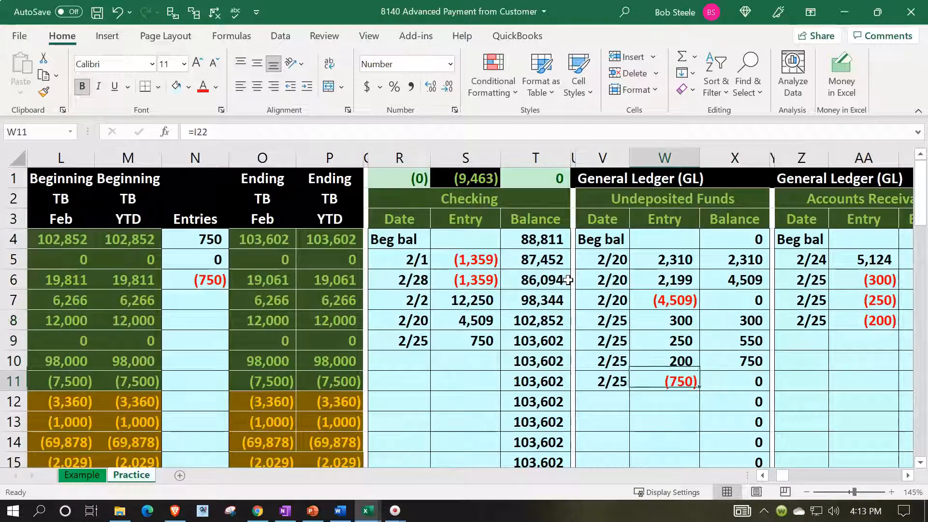
{"action": "key", "text": "Right"}
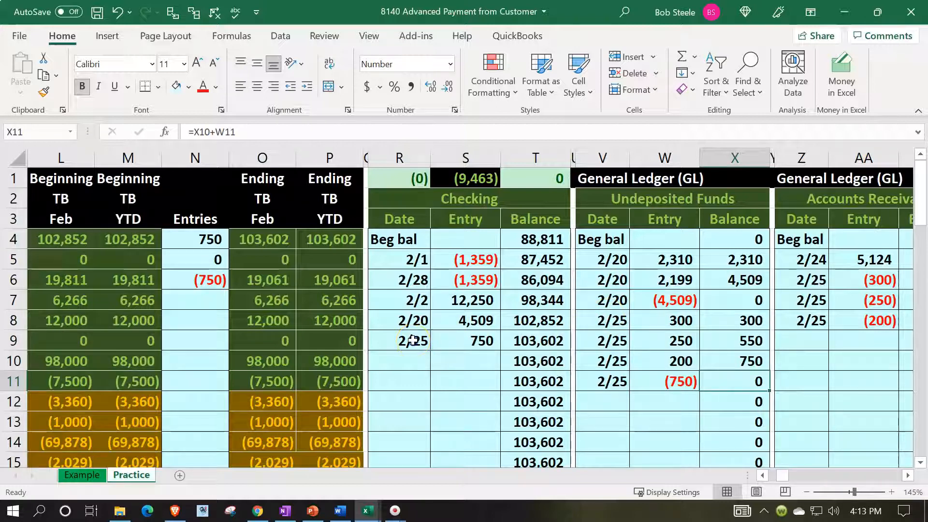
Examine the 2/25 deposit in R9:S9 of the Checking ledger and return to the trial balance account names in column K.
{"action": "left_click_drag", "start_coordinate": [412, 340], "coordinate": [480, 338]}
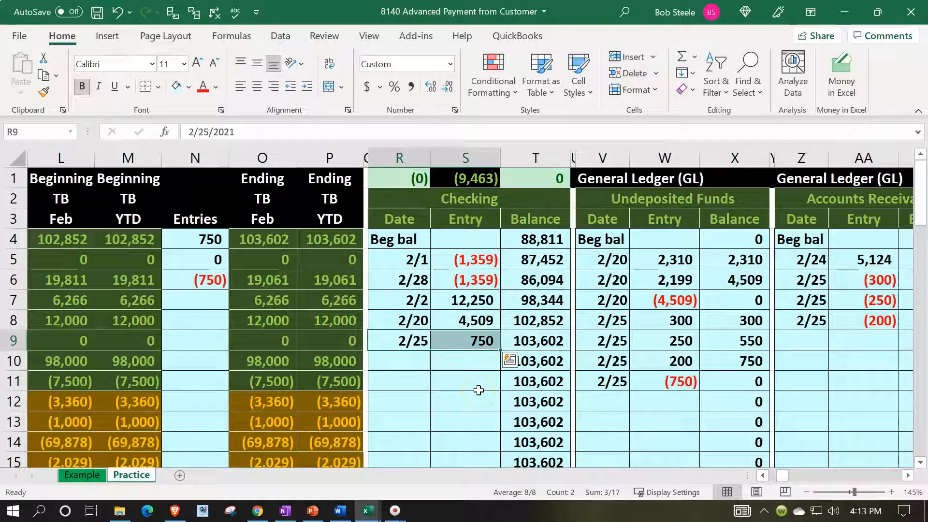
{"action": "key", "text": "Left"}
{"action": "key", "text": "Left"}
{"action": "key", "text": "Left"}
{"action": "key", "text": "Left"}
{"action": "key", "text": "Left"}
{"action": "key", "text": "Left"}
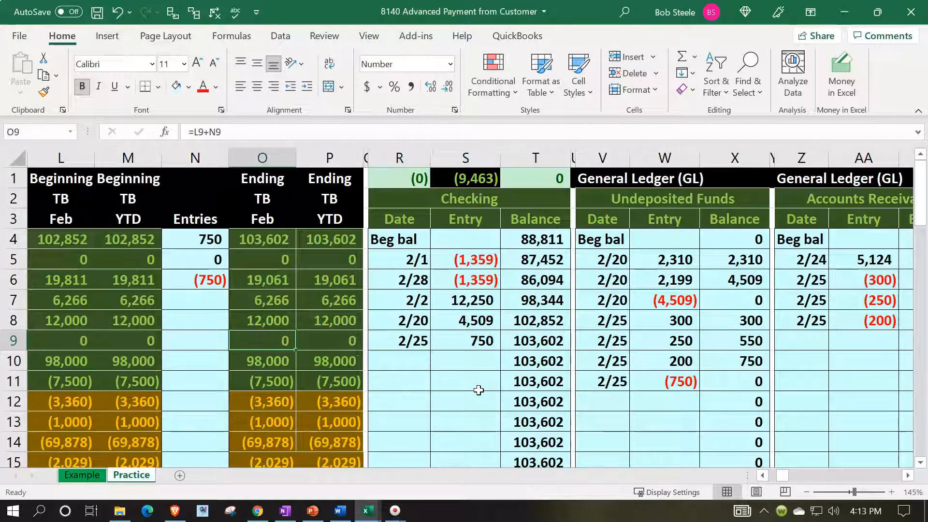
{"action": "key", "text": "Left"}
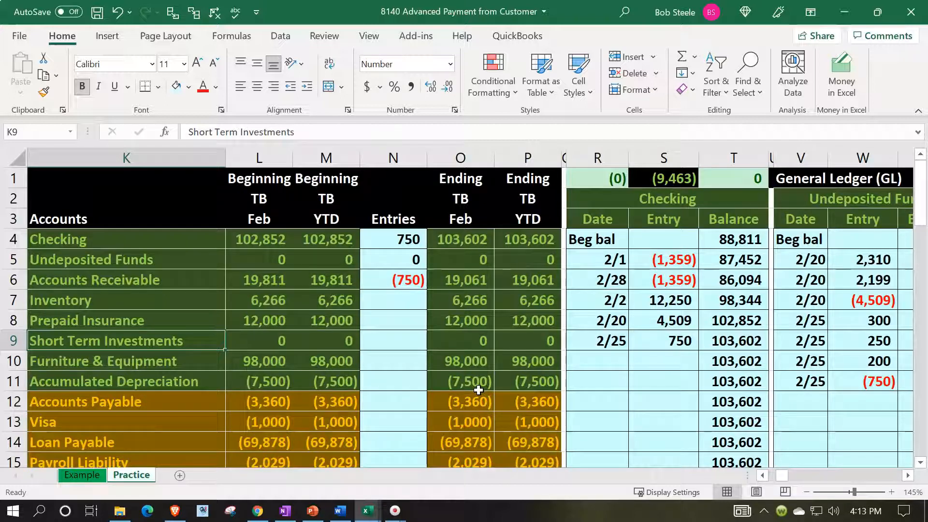
Review the Ending TB YTD column from Checking in P4 down to total debits and credits and net income in P29:P30.
{"action": "left_click", "coordinate": [537, 240]}
{"action": "key", "text": "Down"}
{"action": "key", "text": "Down"}
{"action": "key", "text": "Down"}
{"action": "key", "text": "Down"}
{"action": "key", "text": "Down"}
{"action": "key", "text": "Down"}
{"action": "key", "text": "Down"}
{"action": "key", "text": "Down"}
{"action": "key", "text": "Down"}
{"action": "key", "text": "Down"}
{"action": "key", "text": "Down"}
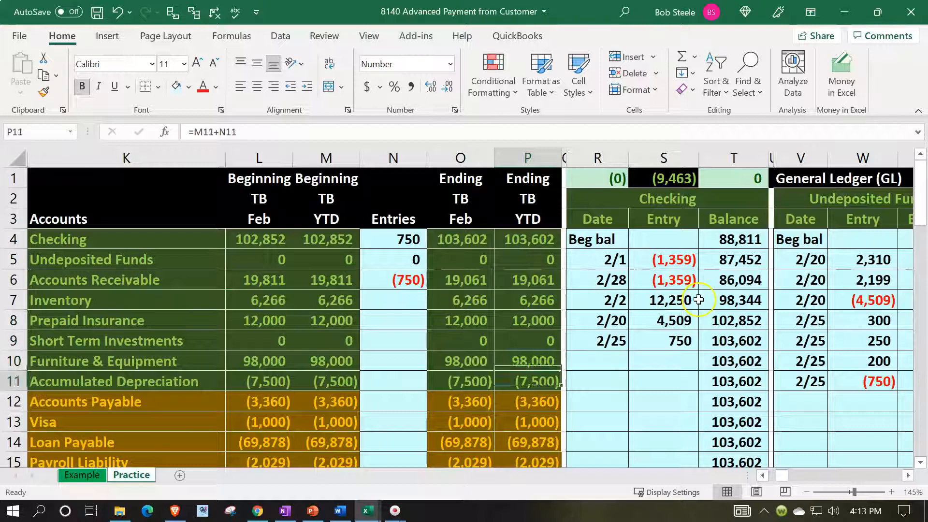
{"action": "key", "text": "Down"}
{"action": "key", "text": "Down"}
{"action": "key", "text": "Down"}
{"action": "key", "text": "Down"}
{"action": "key", "text": "Down"}
{"action": "key", "text": "Down"}
{"action": "key", "text": "Down"}
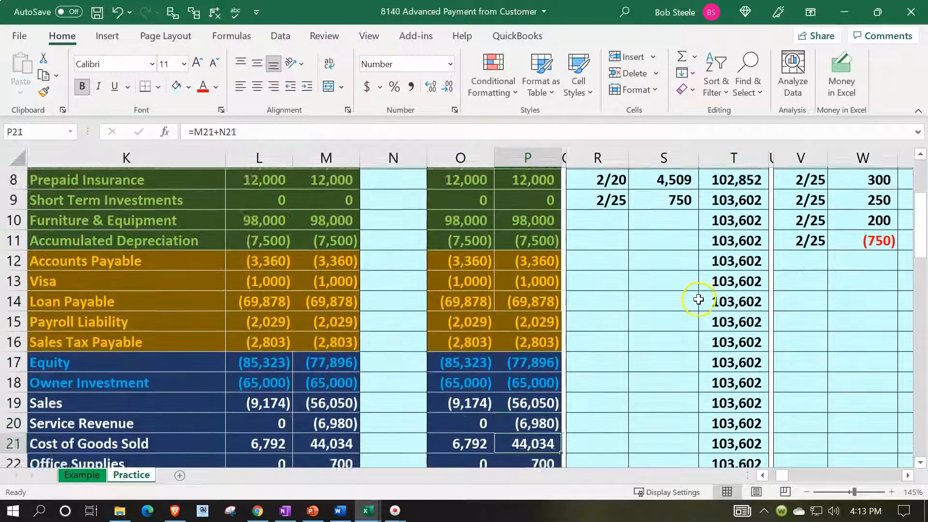
{"action": "key", "text": "Down"}
{"action": "key", "text": "Down"}
{"action": "key", "text": "Down"}
{"action": "key", "text": "Down"}
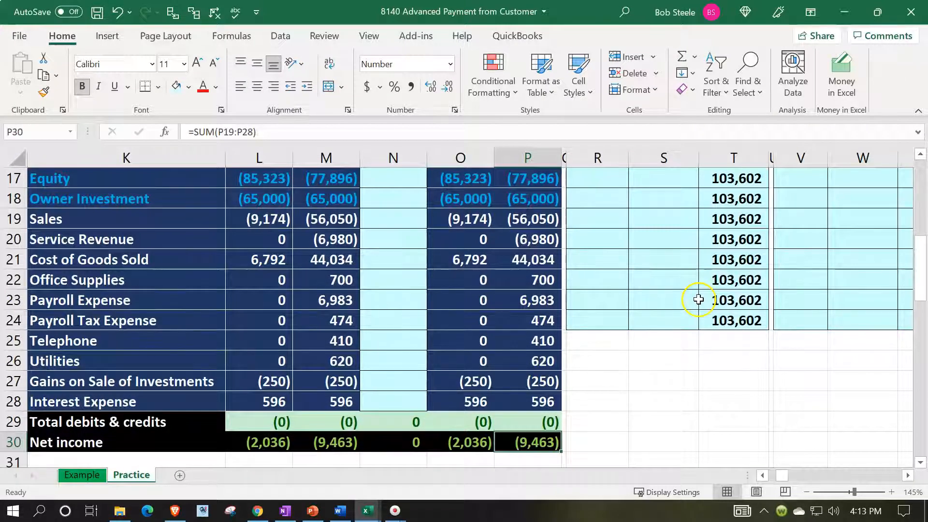
{"action": "key", "text": "Down"}
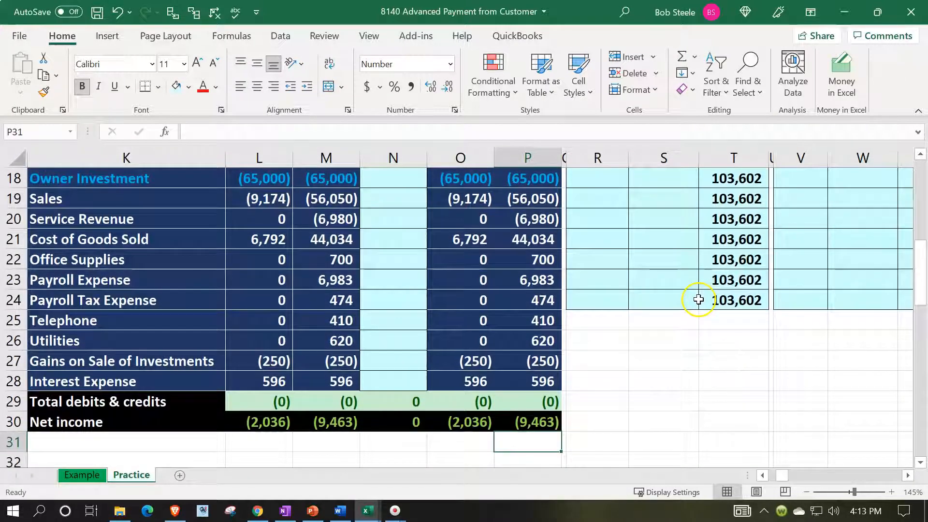